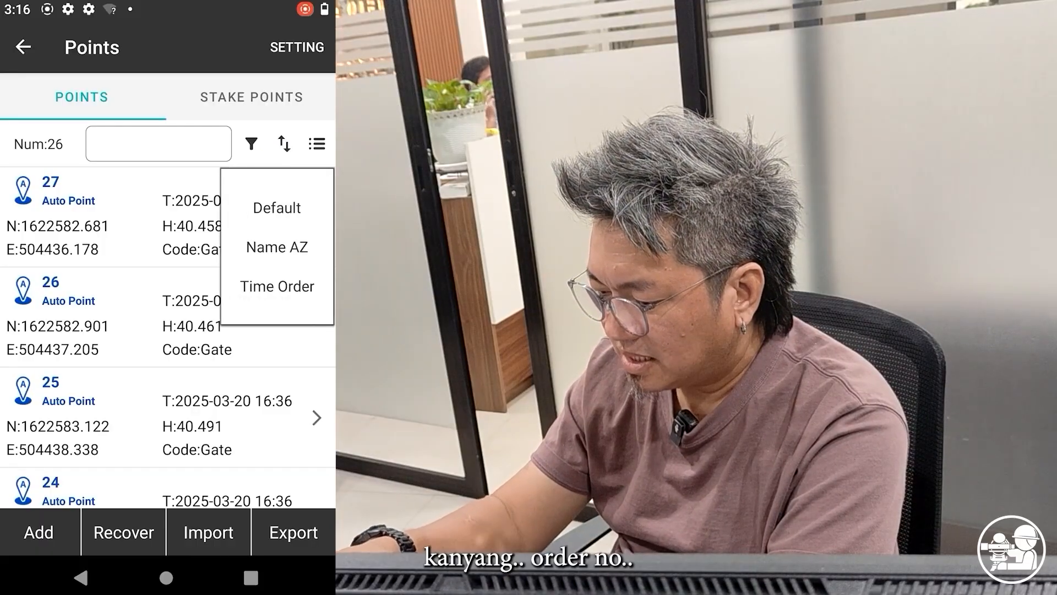
Sort the survey points by time order and look through the list from the first point to the last
{"action": "left_click", "coordinate": [288, 298]}
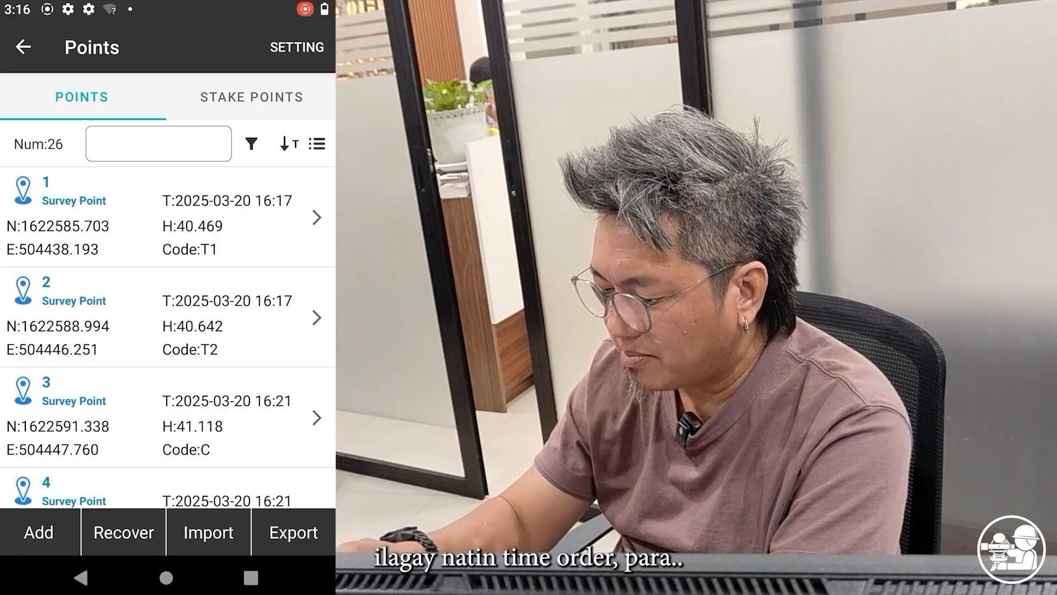
{"action": "scroll", "coordinate": [223, 427], "scroll_direction": "down", "scroll_amount": 10}
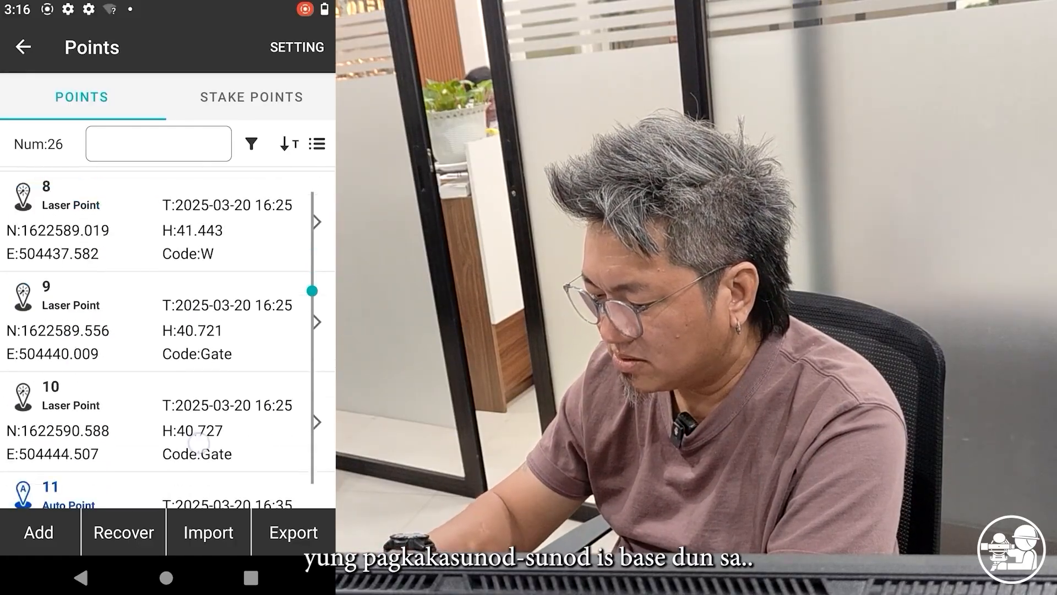
{"action": "scroll", "coordinate": [211, 186], "scroll_direction": "down", "scroll_amount": 12}
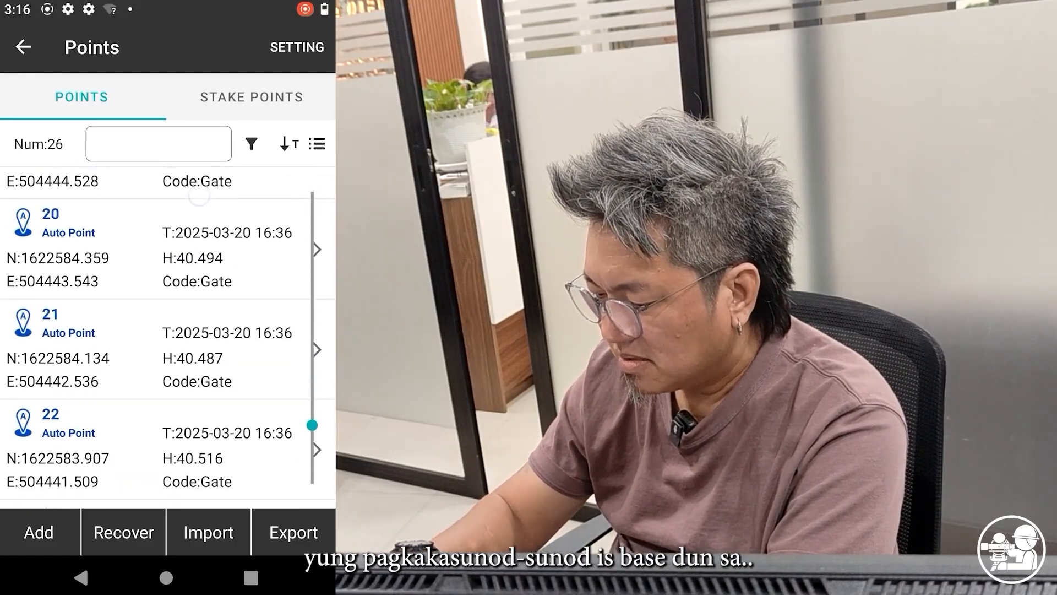
{"action": "scroll", "coordinate": [211, 185], "scroll_direction": "down", "scroll_amount": 3}
{"action": "scroll", "coordinate": [206, 158], "scroll_direction": "up", "scroll_amount": 20}
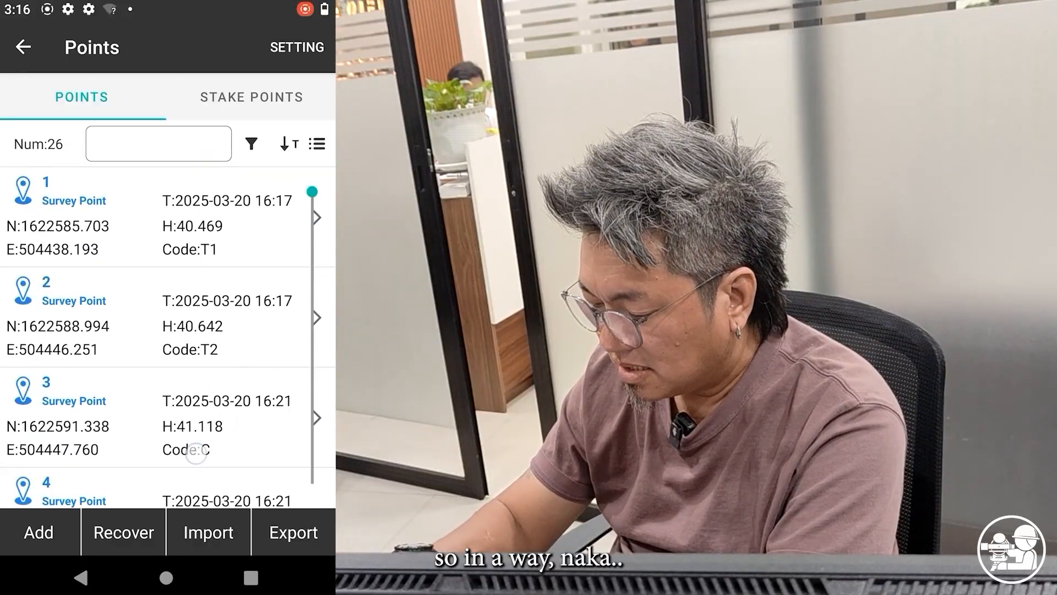
{"action": "scroll", "coordinate": [196, 453], "scroll_direction": "down", "scroll_amount": 20}
{"action": "scroll", "coordinate": [195, 330], "scroll_direction": "up", "scroll_amount": 12}
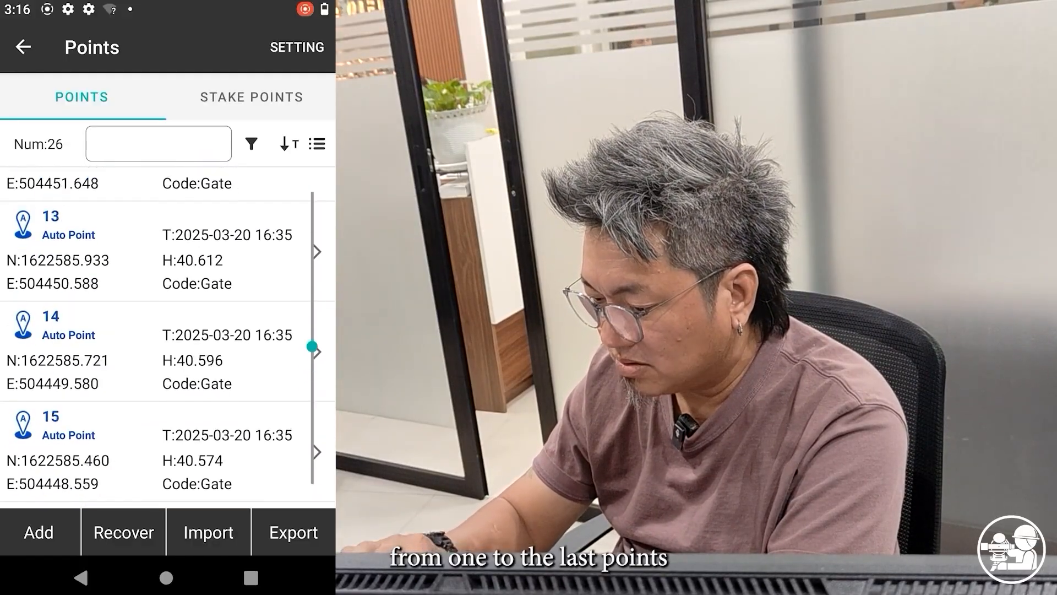
{"action": "scroll", "coordinate": [165, 336], "scroll_direction": "up", "scroll_amount": 12}
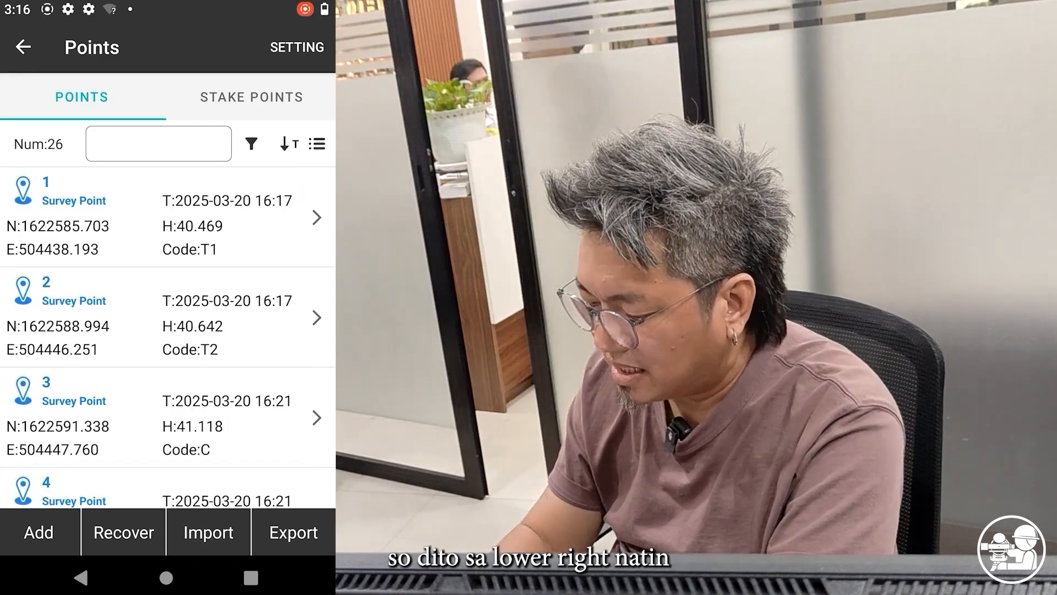
Open the points export and start creating a custom export file format
{"action": "left_click", "coordinate": [295, 531]}
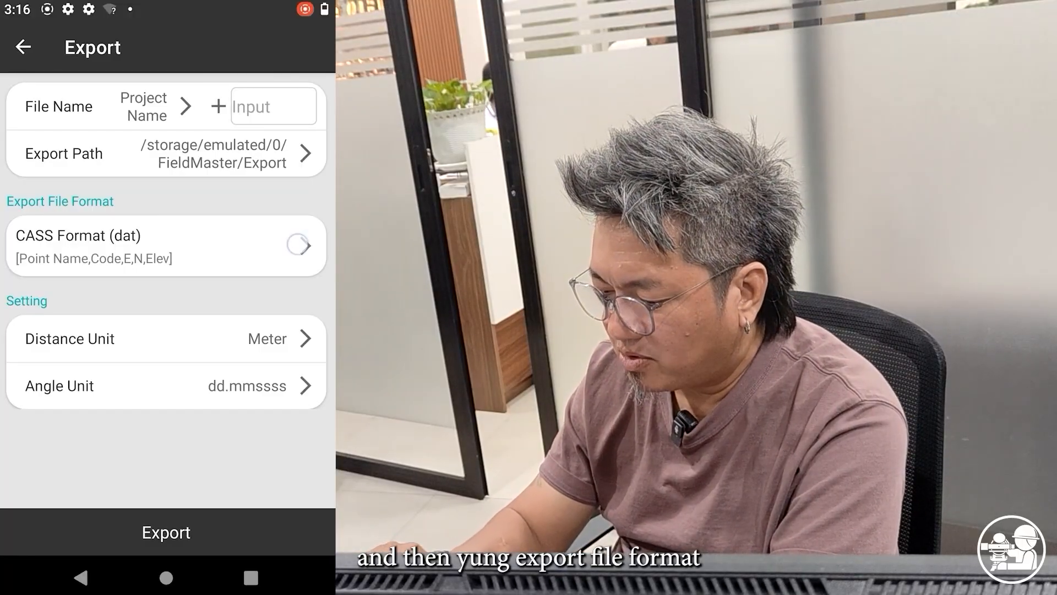
{"action": "left_click", "coordinate": [297, 244]}
{"action": "left_click_drag", "start_coordinate": [191, 395], "coordinate": [234, 143]}
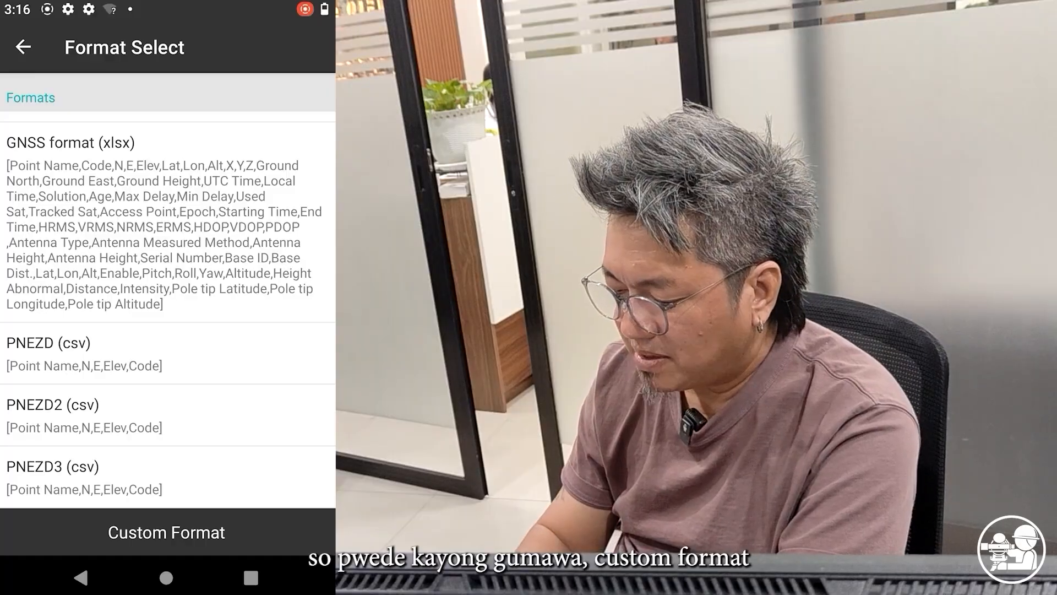
{"action": "left_click", "coordinate": [166, 531]}
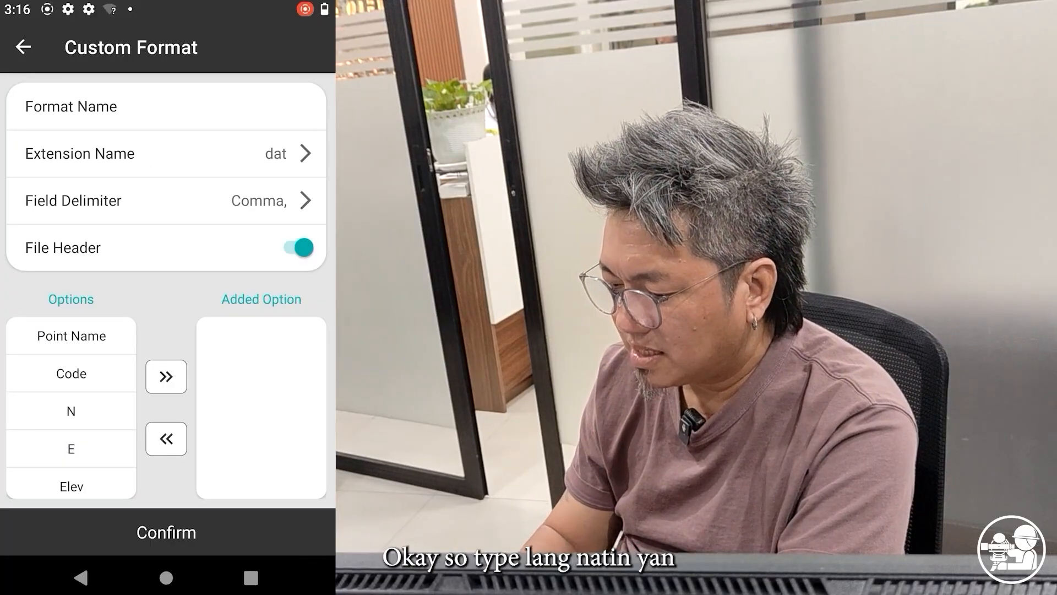
Name the custom format PNEZD, set its extension to csv, and turn off the file header
{"action": "left_click", "coordinate": [215, 107]}
{"action": "left_click", "coordinate": [34, 483]}
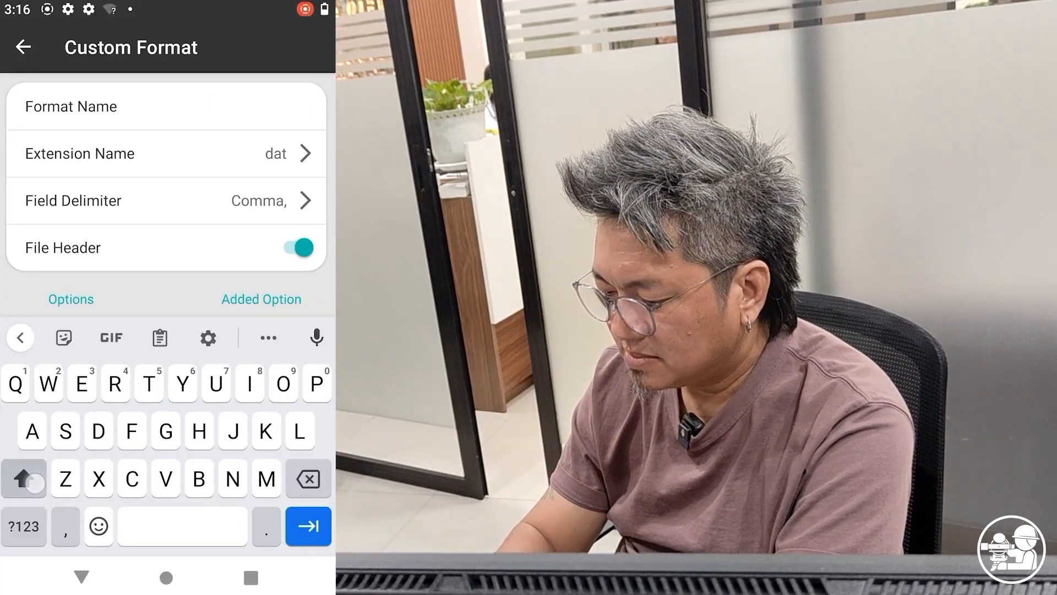
{"action": "type", "text": "PNEZD"}
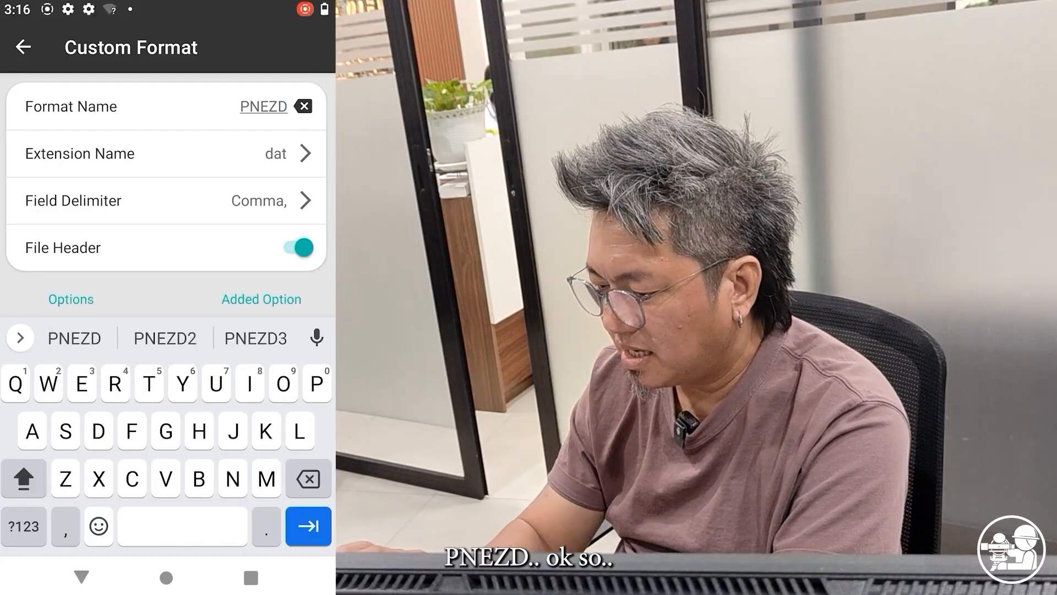
{"action": "left_click", "coordinate": [298, 154]}
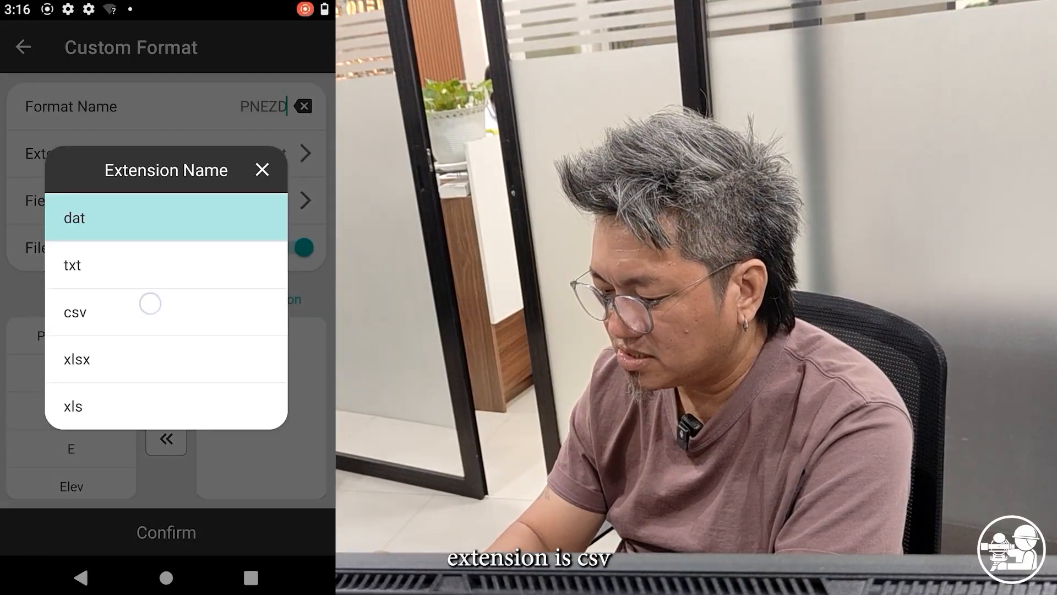
{"action": "left_click", "coordinate": [149, 303]}
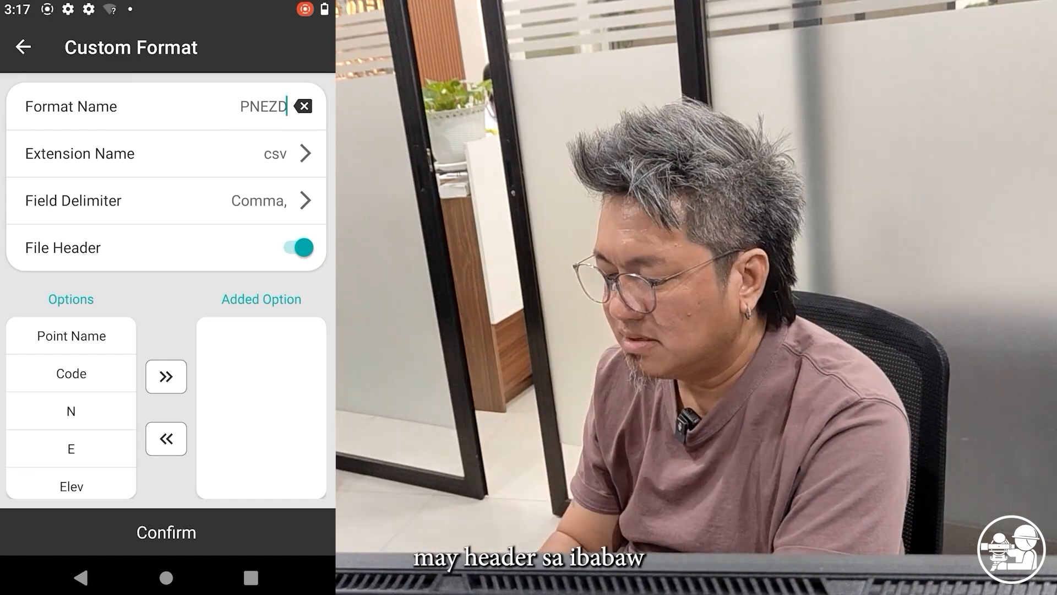
{"action": "left_click", "coordinate": [298, 247]}
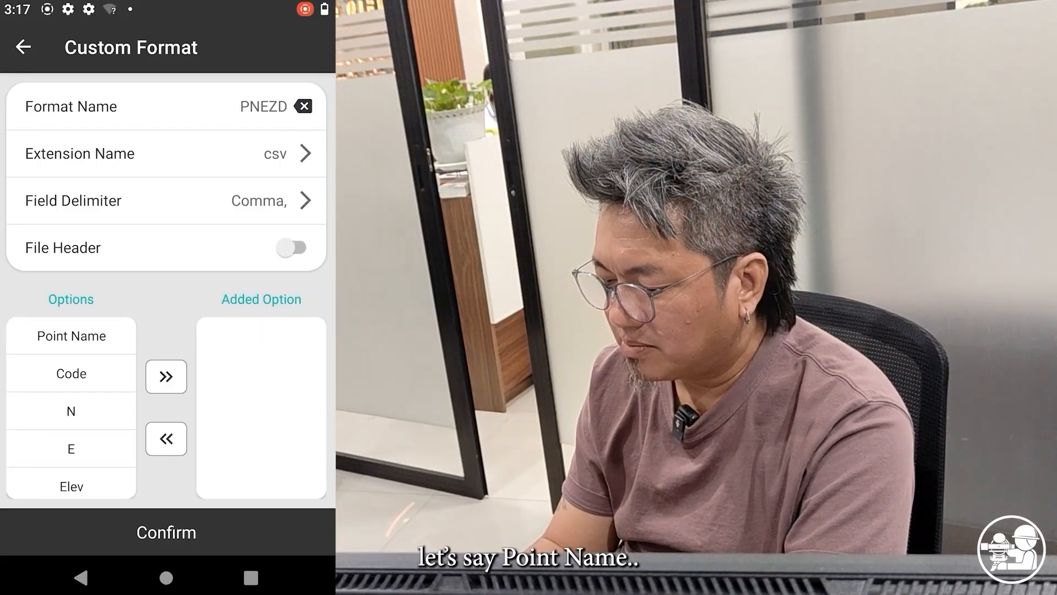
Add Point Name, N, E, Elev and Code to the custom format in that order and save the format
{"action": "left_click", "coordinate": [71, 335]}
{"action": "left_click", "coordinate": [69, 367]}
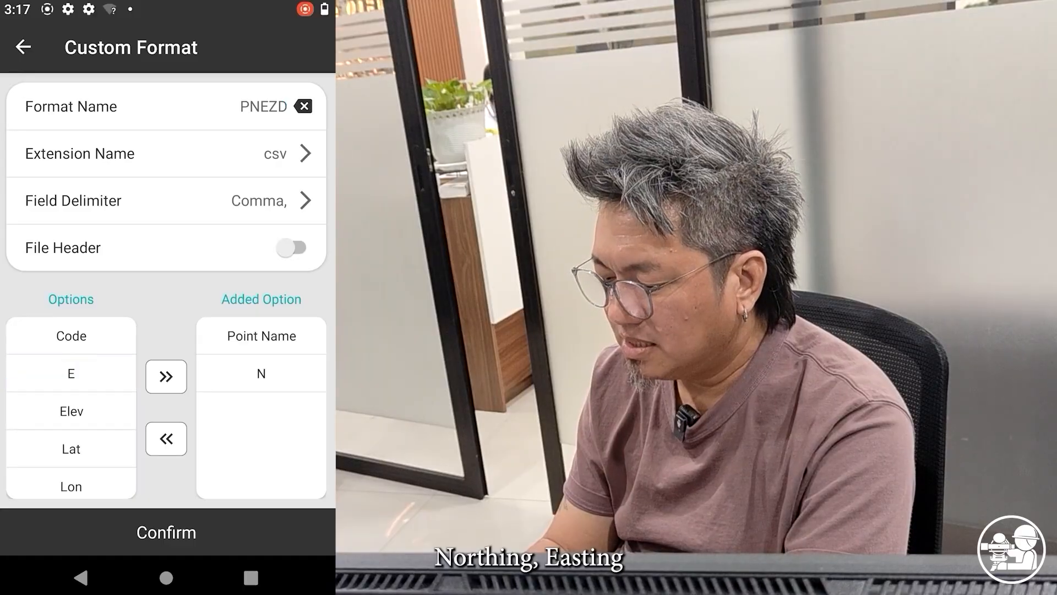
{"action": "left_click", "coordinate": [62, 372]}
{"action": "left_click", "coordinate": [71, 374]}
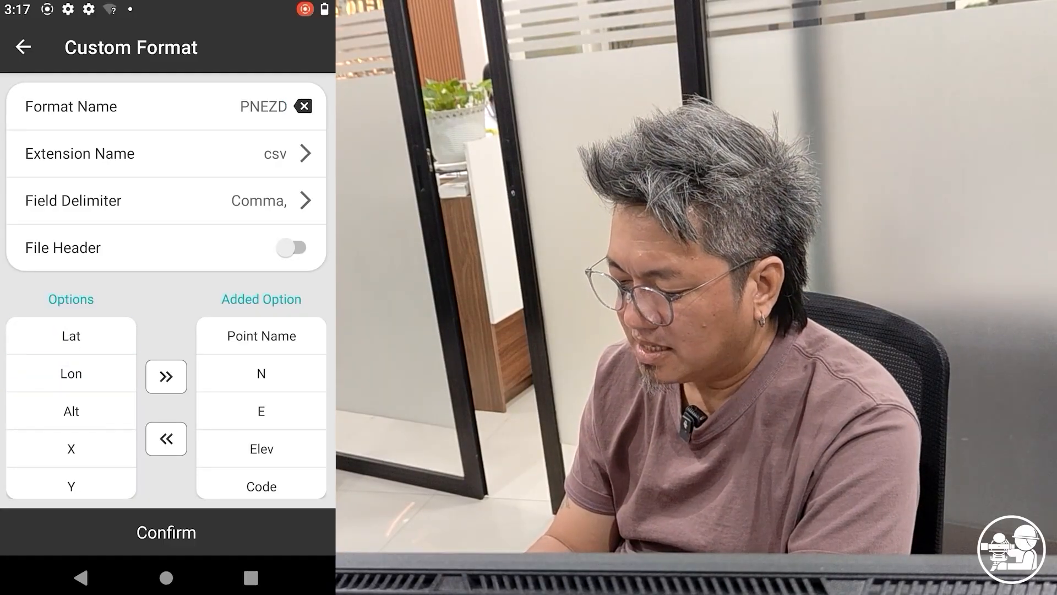
{"action": "mouse_move", "coordinate": [54, 449]}
{"action": "left_mouse_down"}
{"action": "mouse_move", "coordinate": [53, 341]}
{"action": "mouse_move", "coordinate": [49, 468]}
{"action": "left_mouse_up"}
{"action": "mouse_move", "coordinate": [49, 358]}
{"action": "left_mouse_down"}
{"action": "mouse_move", "coordinate": [49, 468]}
{"action": "mouse_move", "coordinate": [49, 358]}
{"action": "left_mouse_up"}
{"action": "left_click_drag", "start_coordinate": [50, 446], "coordinate": [30, 276]}
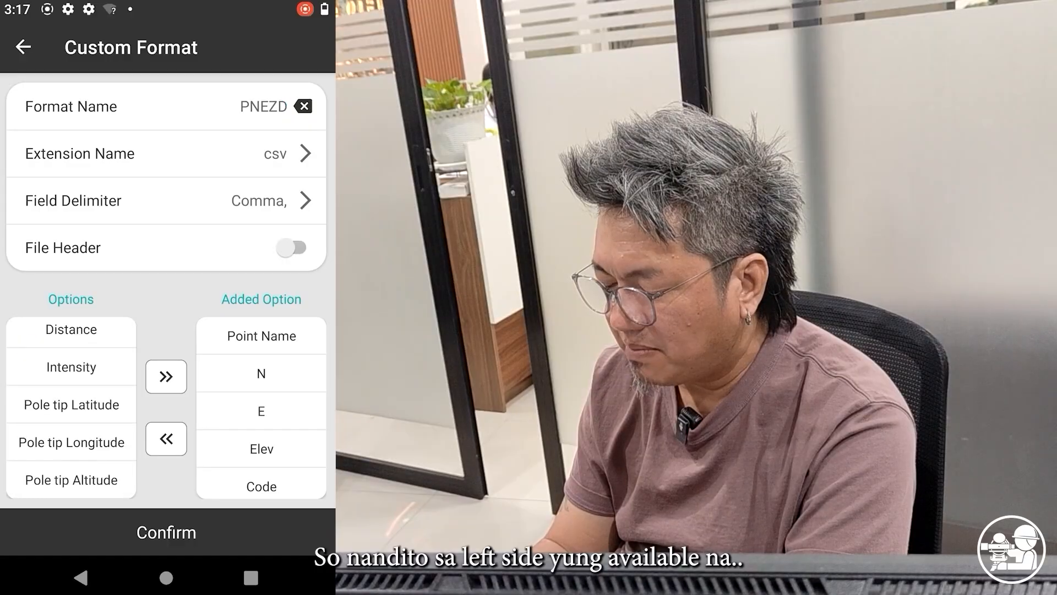
{"action": "left_click_drag", "start_coordinate": [54, 366], "coordinate": [68, 477]}
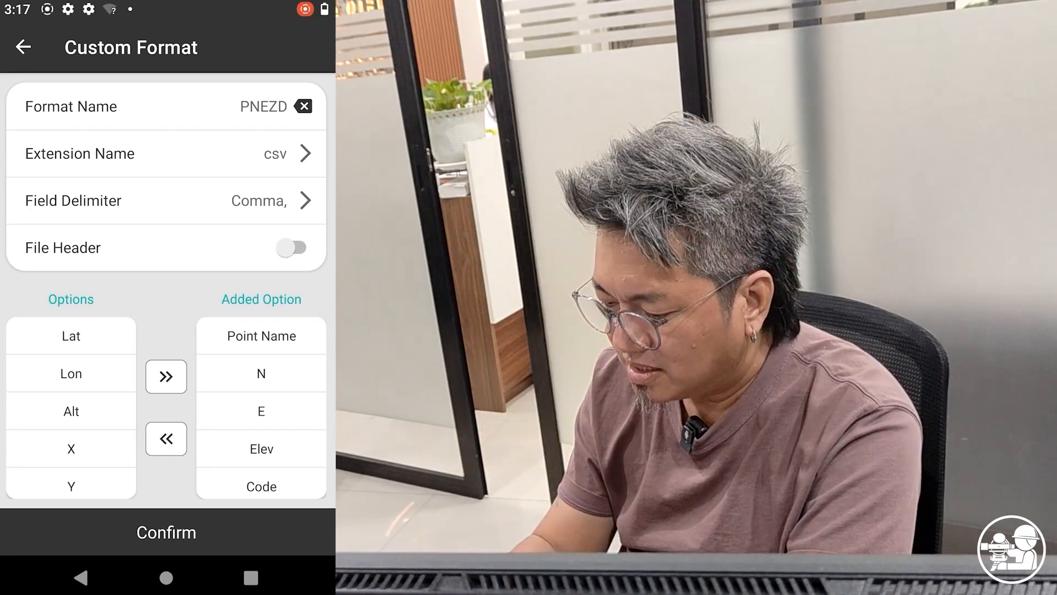
{"action": "left_click", "coordinate": [189, 526]}
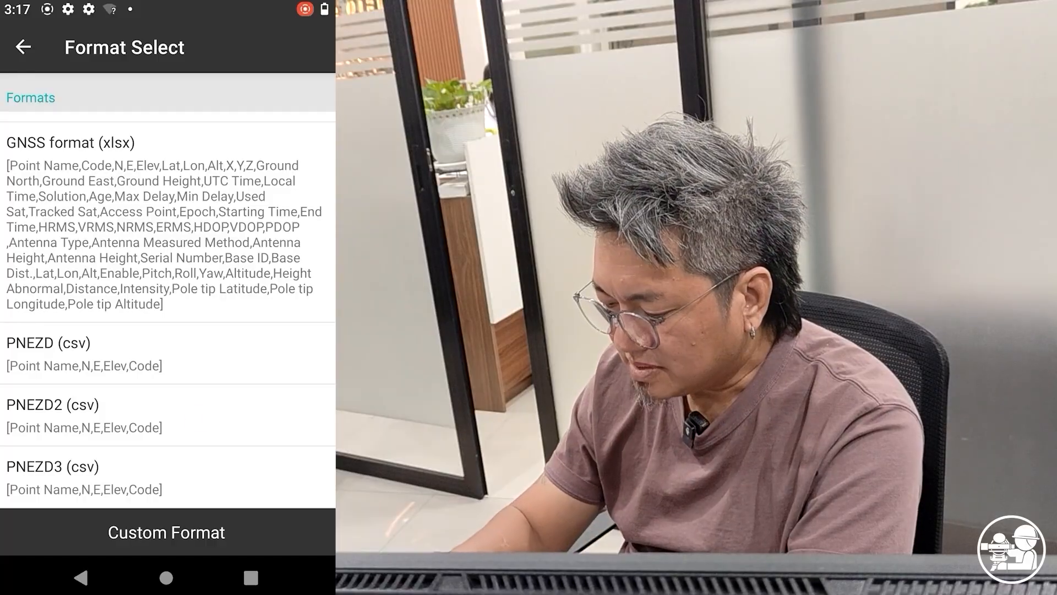
Export the points with the newly created PNEZD (csv) format, the last one in the format list, and decline sharing the file
{"action": "left_click_drag", "start_coordinate": [225, 254], "coordinate": [225, 192]}
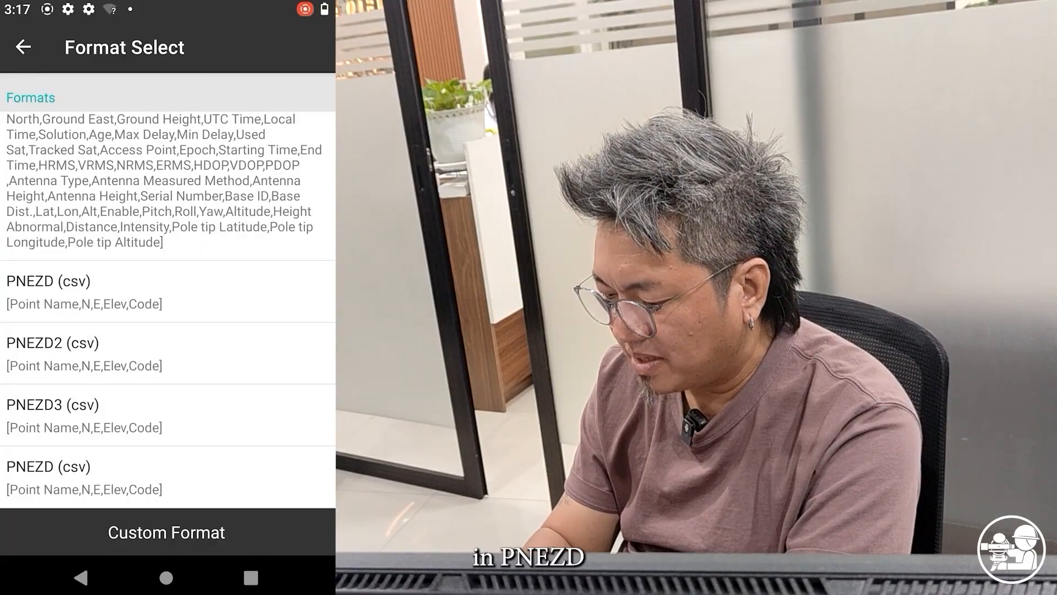
{"action": "left_click", "coordinate": [83, 477]}
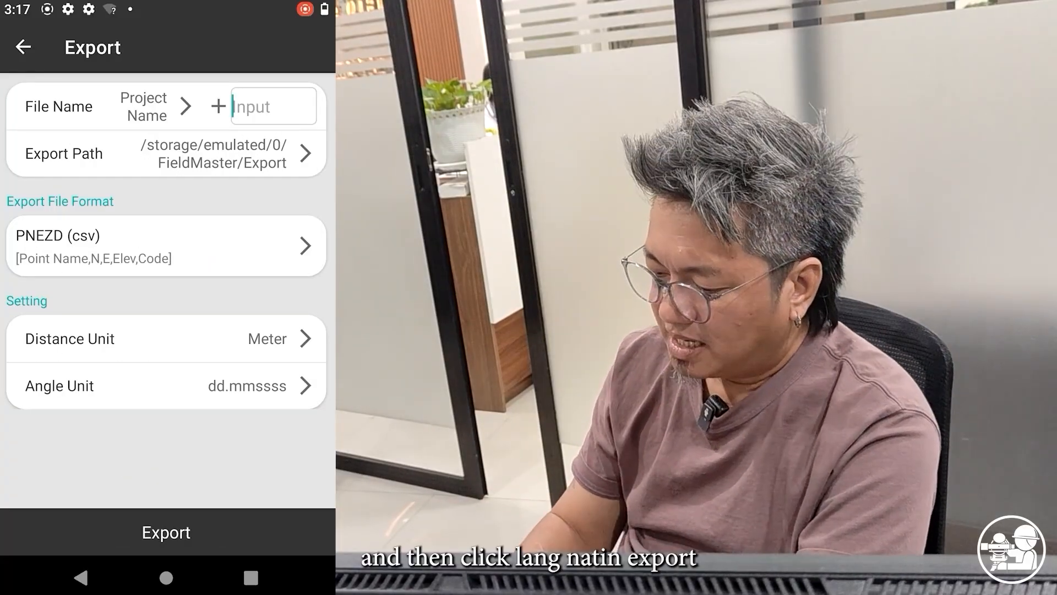
{"action": "left_click", "coordinate": [195, 529]}
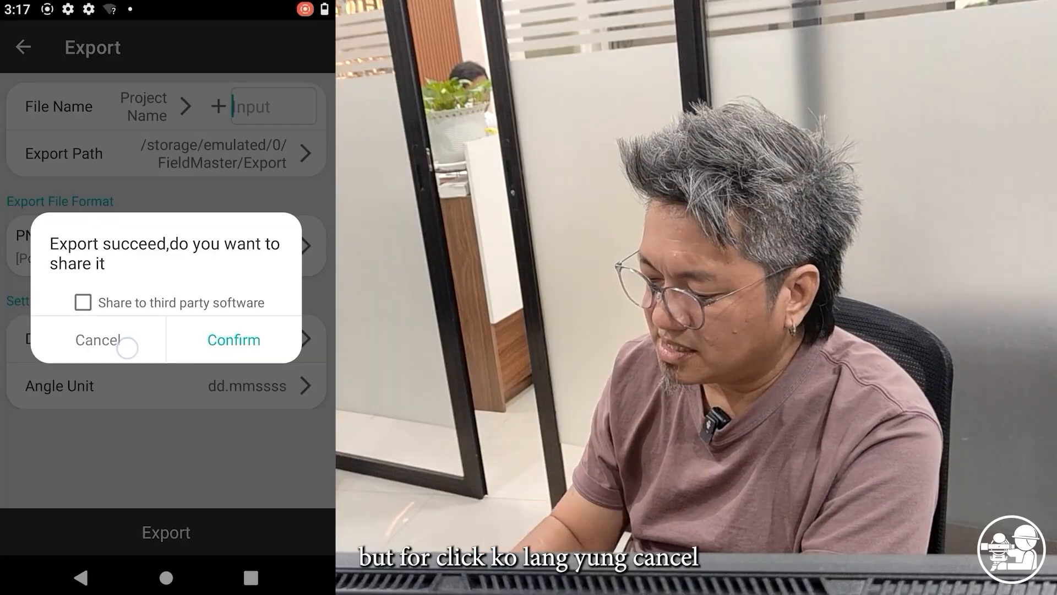
{"action": "left_click", "coordinate": [128, 347]}
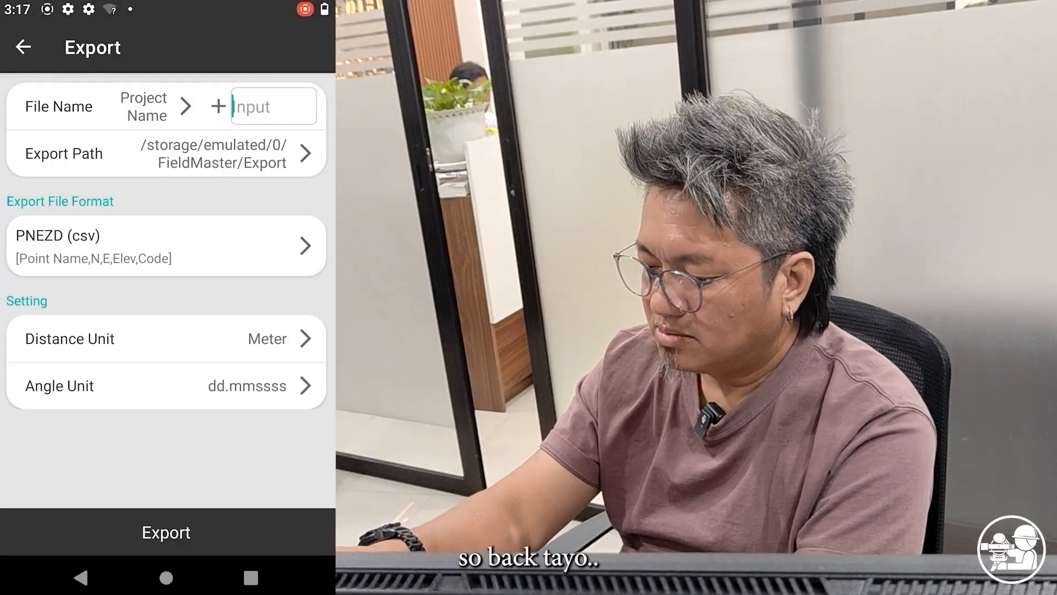
Leave the points list and open the project's general Export function
{"action": "left_click", "coordinate": [23, 47]}
{"action": "left_click", "coordinate": [22, 47]}
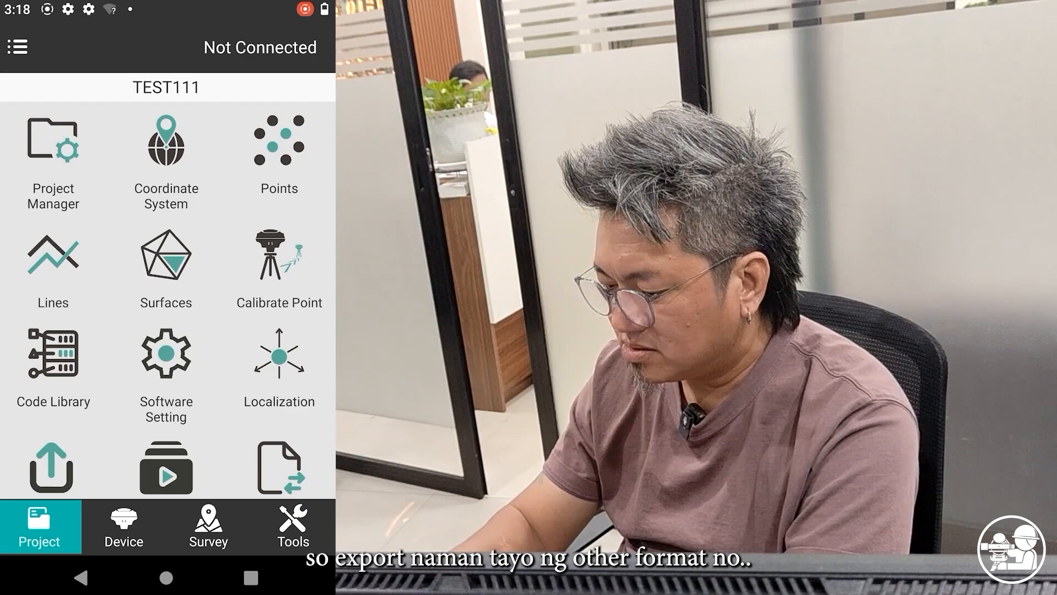
{"action": "left_click_drag", "start_coordinate": [261, 241], "coordinate": [262, 195]}
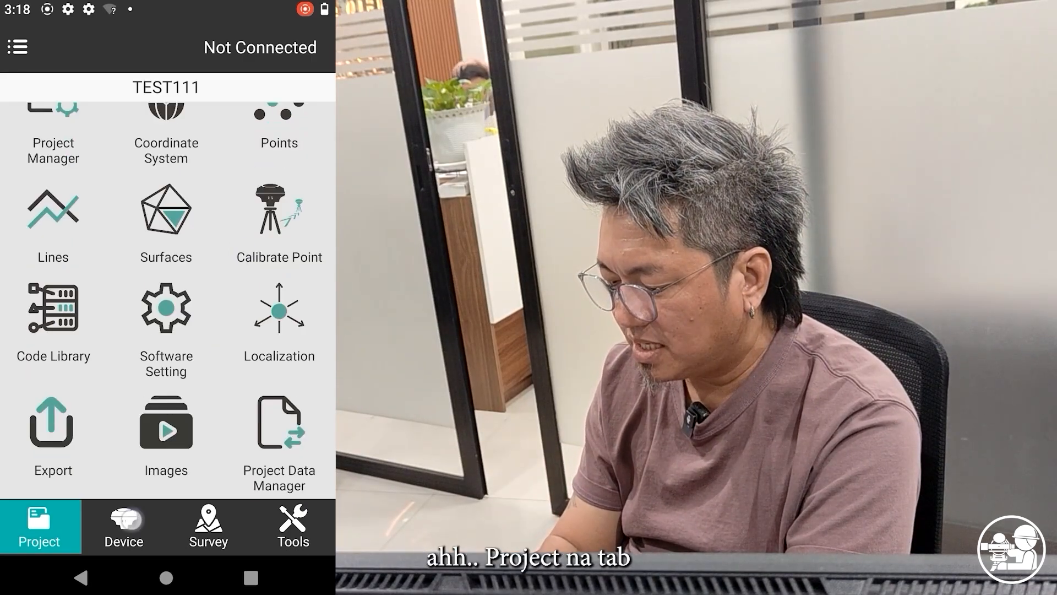
{"action": "left_click", "coordinate": [132, 519]}
{"action": "left_click", "coordinate": [34, 517]}
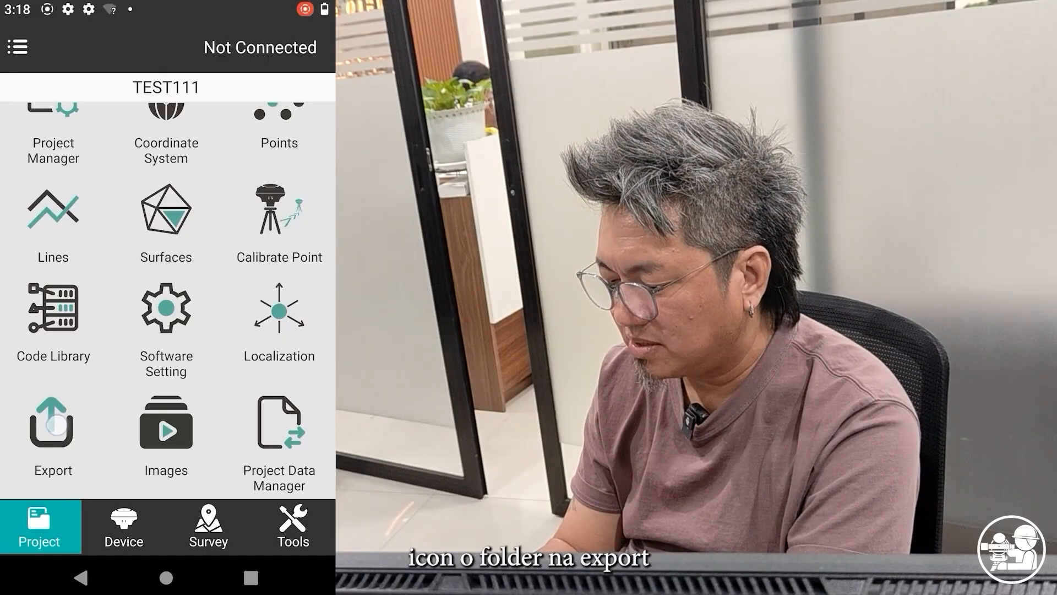
{"action": "left_click", "coordinate": [55, 425]}
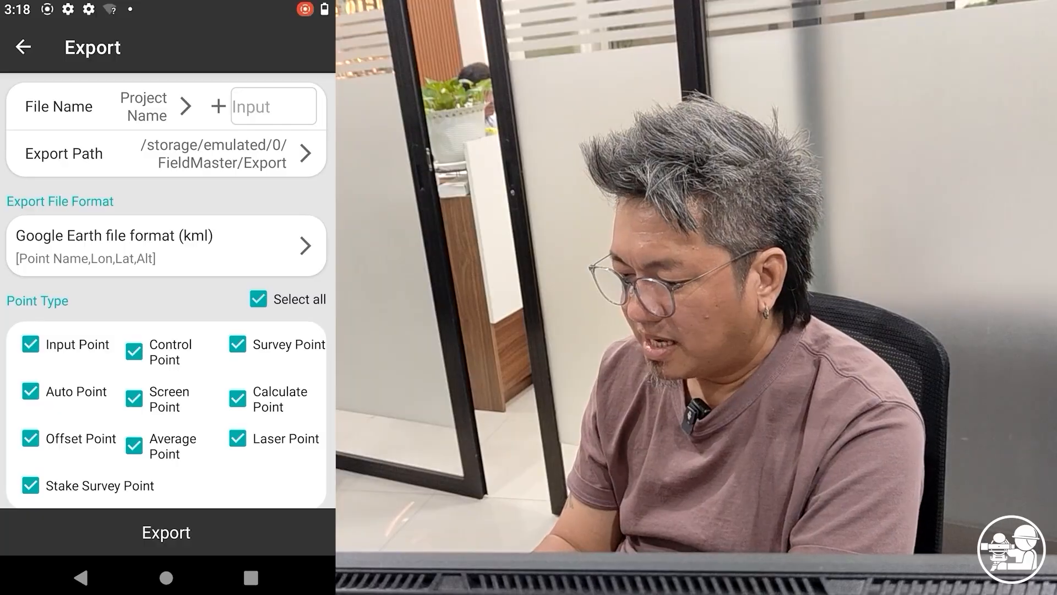
Set the export file format to AutoCAD file (dwg)
{"action": "left_click", "coordinate": [243, 241]}
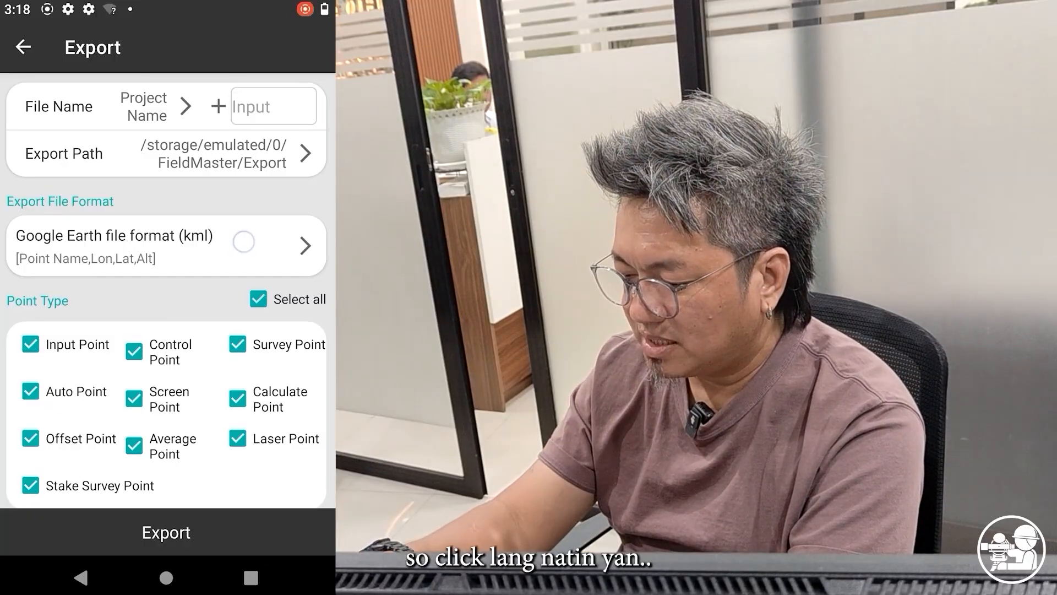
{"action": "left_click", "coordinate": [244, 241]}
{"action": "left_click_drag", "start_coordinate": [217, 382], "coordinate": [201, 284]}
{"action": "left_click_drag", "start_coordinate": [212, 345], "coordinate": [216, 512]}
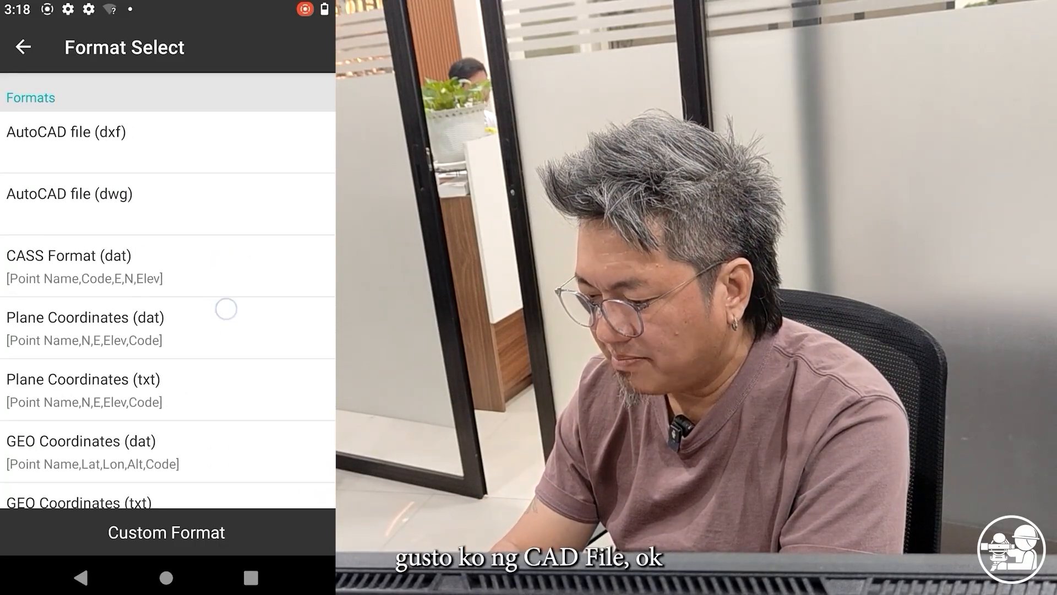
{"action": "left_click", "coordinate": [212, 201]}
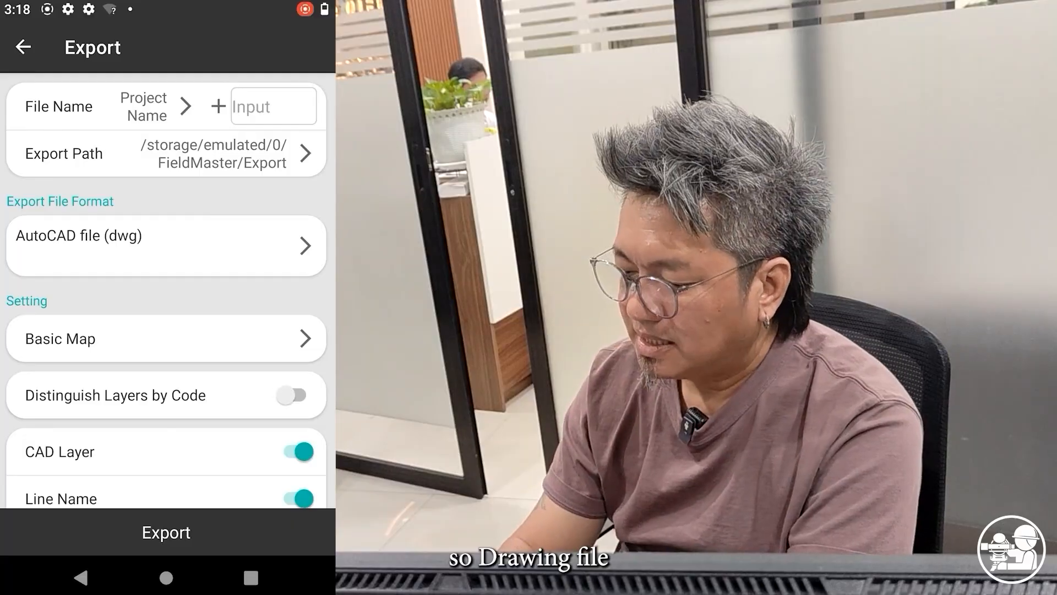
Look through the DWG export settings for layers, lines and point attributes, keeping Point Name enabled
{"action": "left_click_drag", "start_coordinate": [168, 434], "coordinate": [201, 323]}
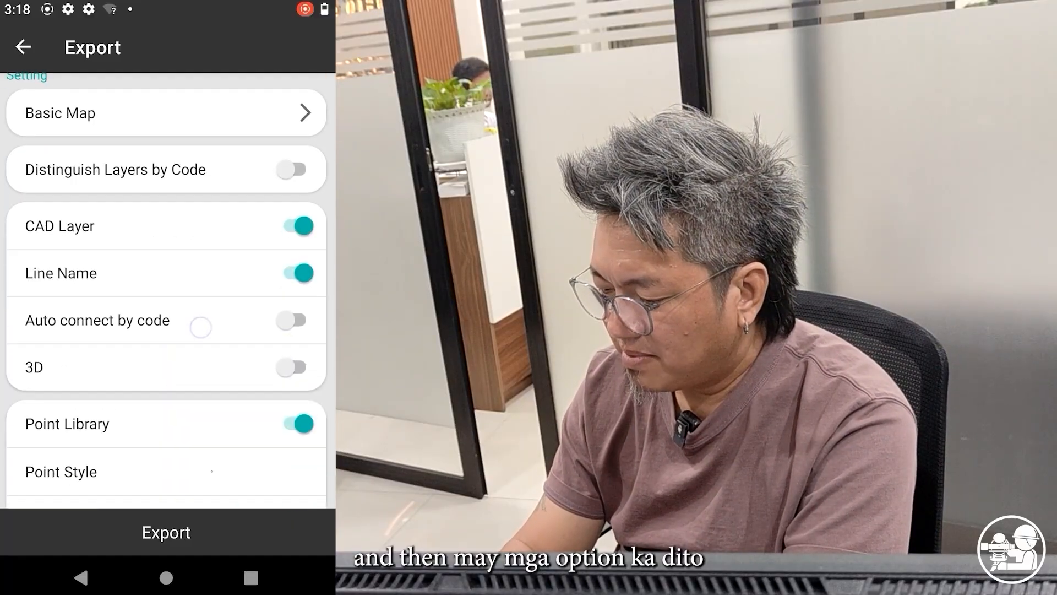
{"action": "left_click_drag", "start_coordinate": [191, 380], "coordinate": [210, 336]}
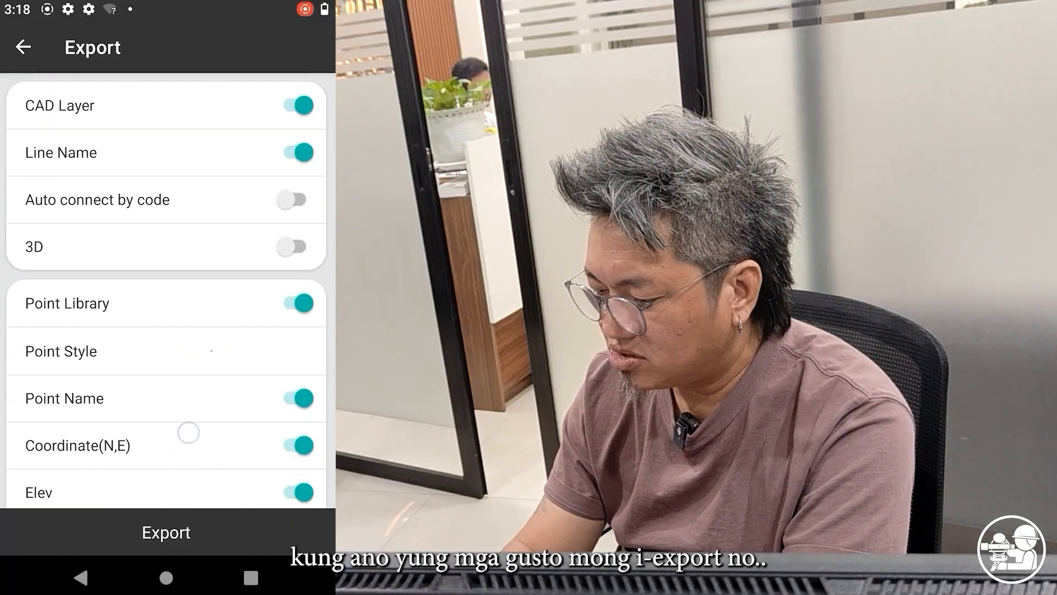
{"action": "left_click_drag", "start_coordinate": [186, 432], "coordinate": [185, 357]}
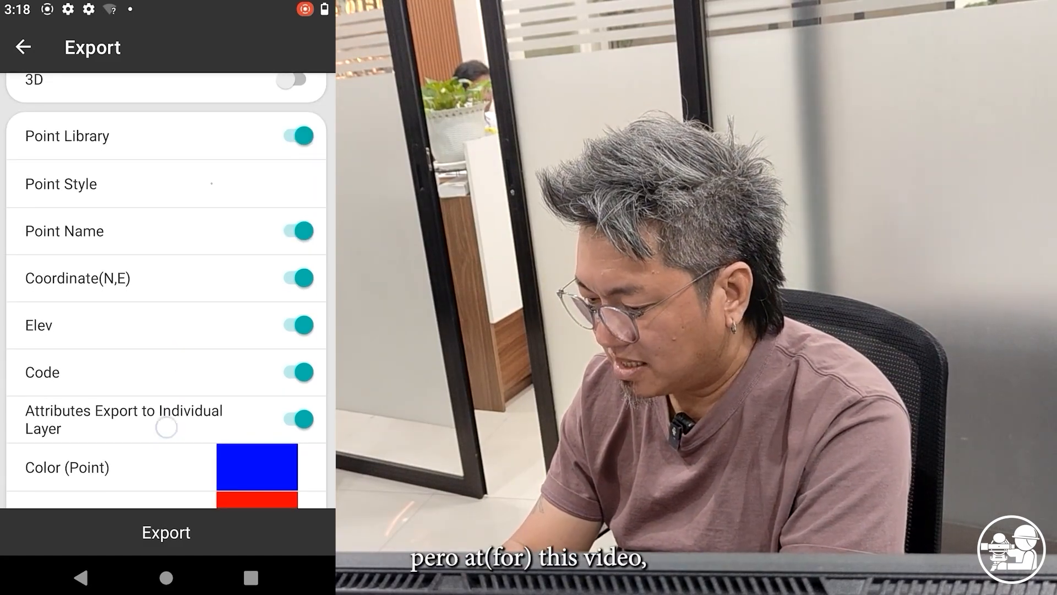
{"action": "left_click_drag", "start_coordinate": [166, 427], "coordinate": [178, 388]}
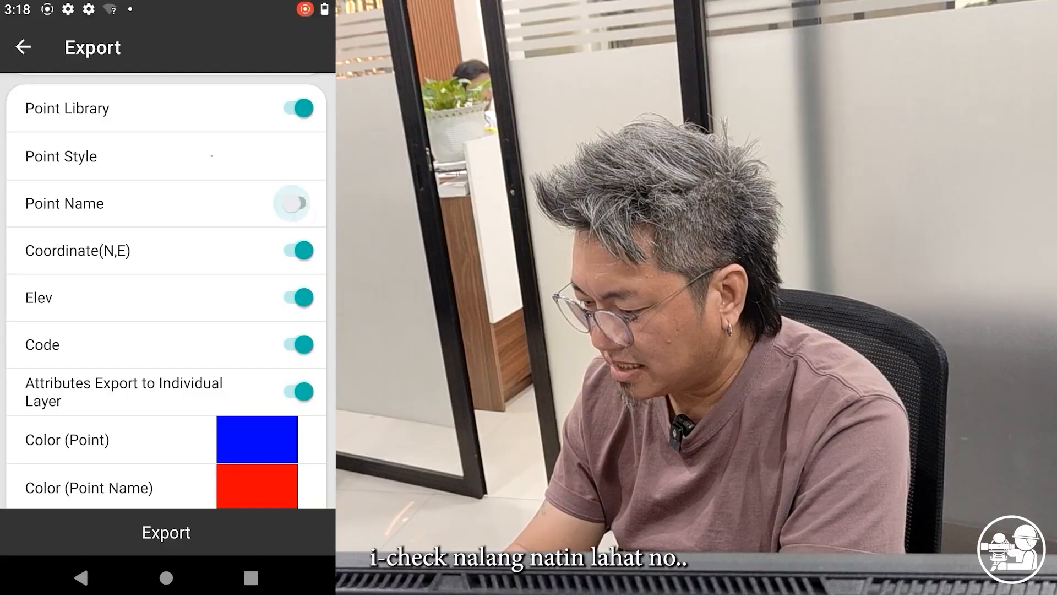
{"action": "left_click", "coordinate": [294, 203]}
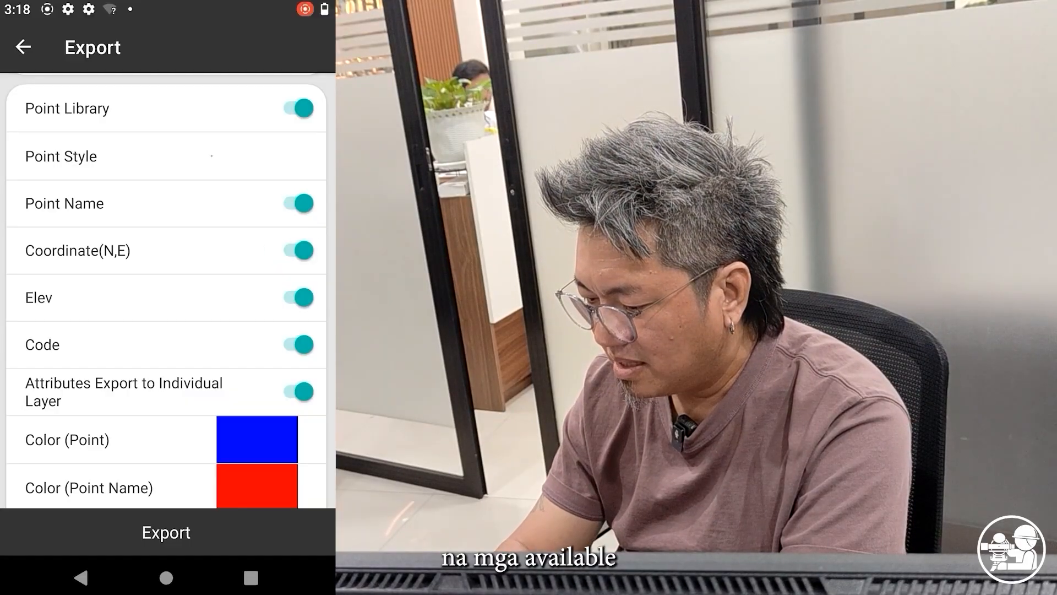
Change the point color in the DWG export settings from the color wheel to yellow
{"action": "left_click_drag", "start_coordinate": [146, 436], "coordinate": [146, 304]}
{"action": "left_click_drag", "start_coordinate": [122, 419], "coordinate": [132, 354]}
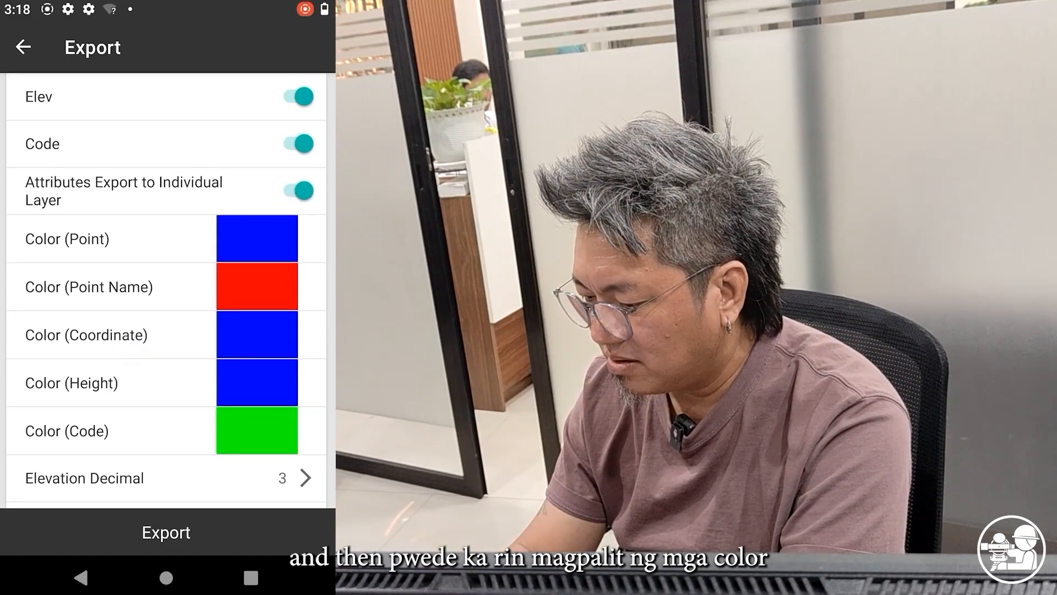
{"action": "left_click", "coordinate": [261, 237]}
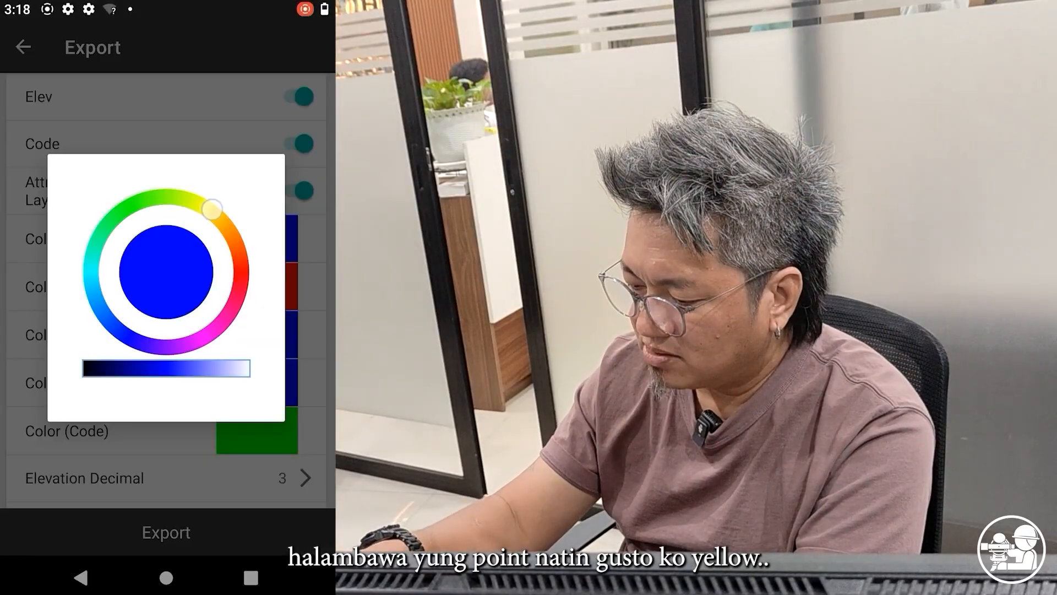
{"action": "left_click", "coordinate": [212, 208]}
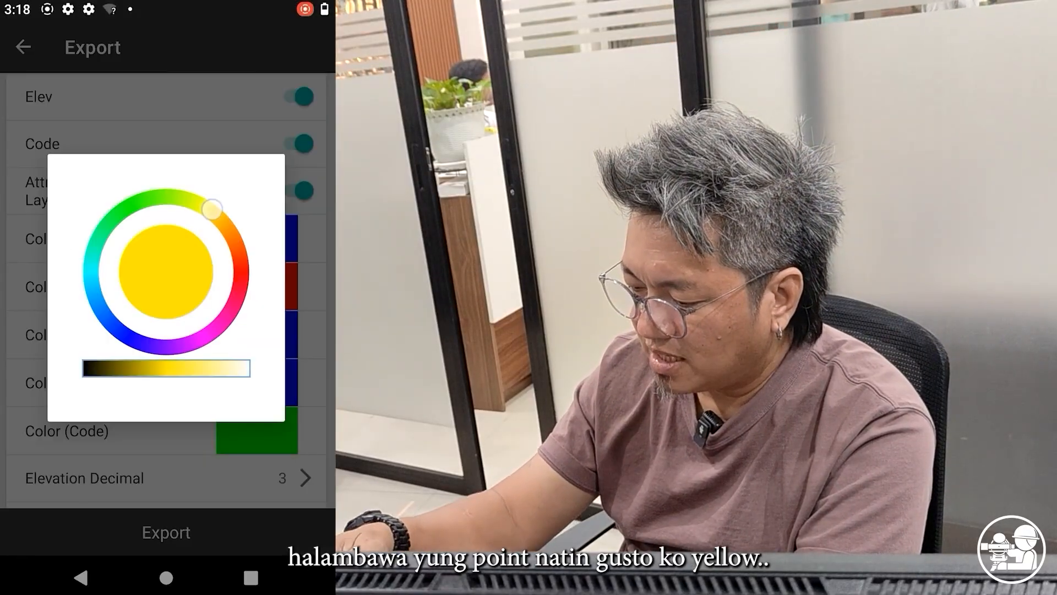
{"action": "left_click", "coordinate": [169, 276]}
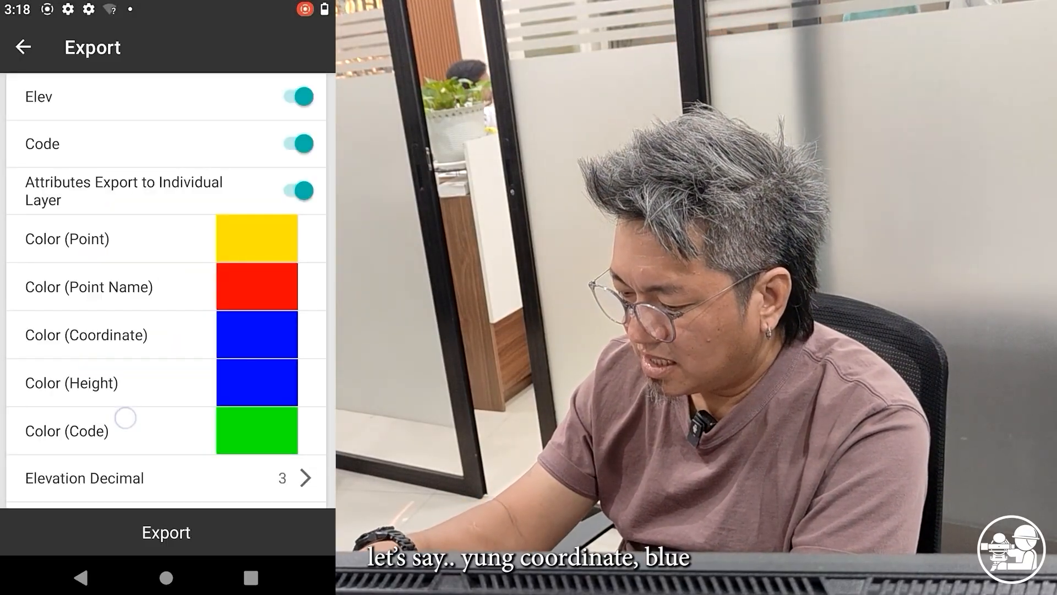
Change the height color in the DWG export settings to a pinkish purple
{"action": "left_click_drag", "start_coordinate": [125, 417], "coordinate": [135, 358]}
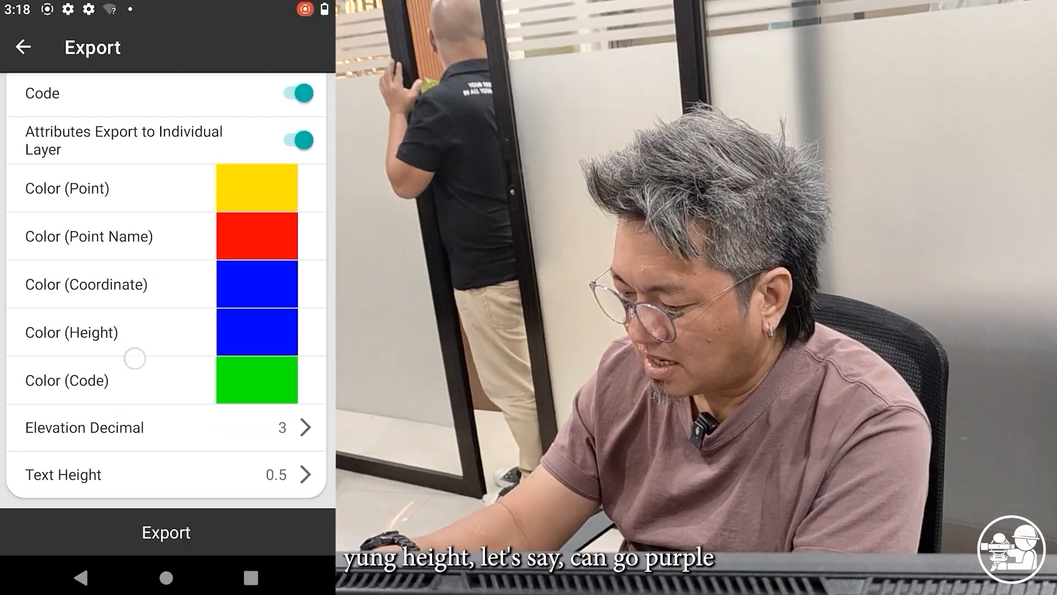
{"action": "left_click", "coordinate": [272, 321]}
{"action": "left_click", "coordinate": [209, 331]}
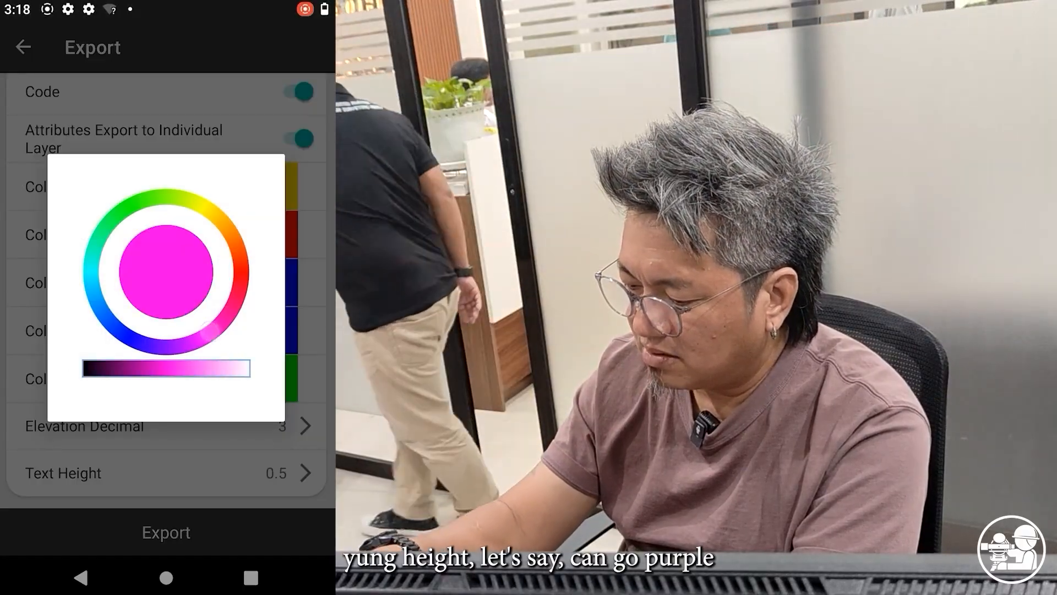
{"action": "left_click", "coordinate": [159, 271]}
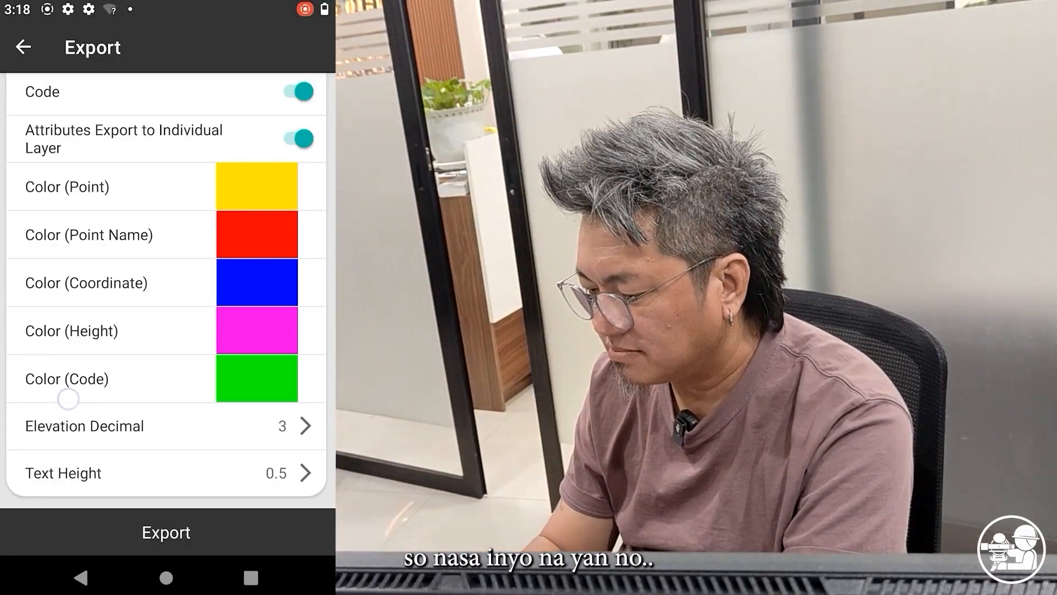
Set the text height for the DWG export to 0.2
{"action": "left_click_drag", "start_coordinate": [68, 398], "coordinate": [65, 220]}
{"action": "left_click", "coordinate": [281, 231]}
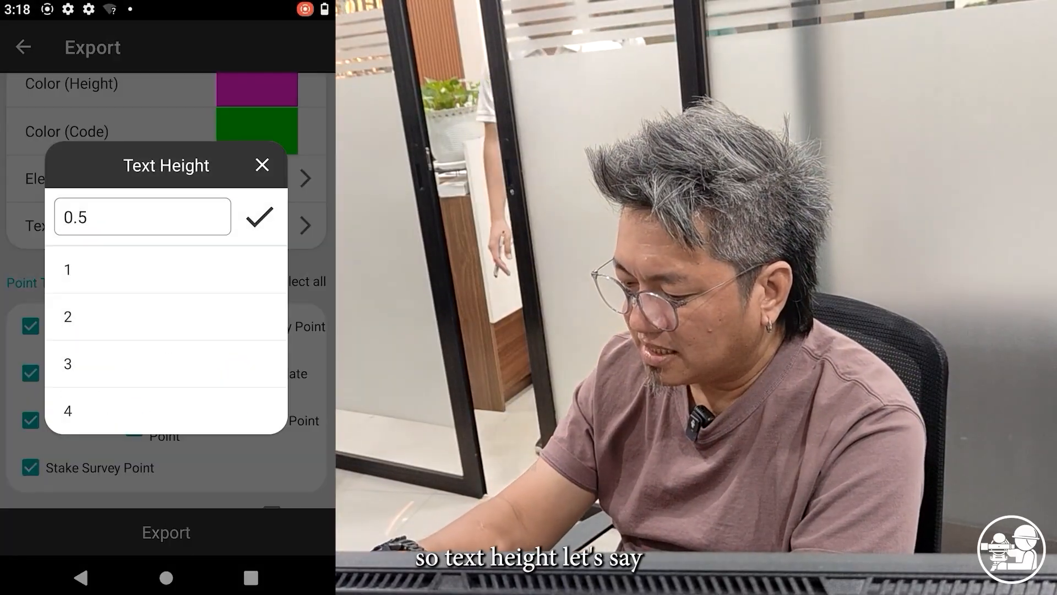
{"action": "left_click", "coordinate": [173, 215]}
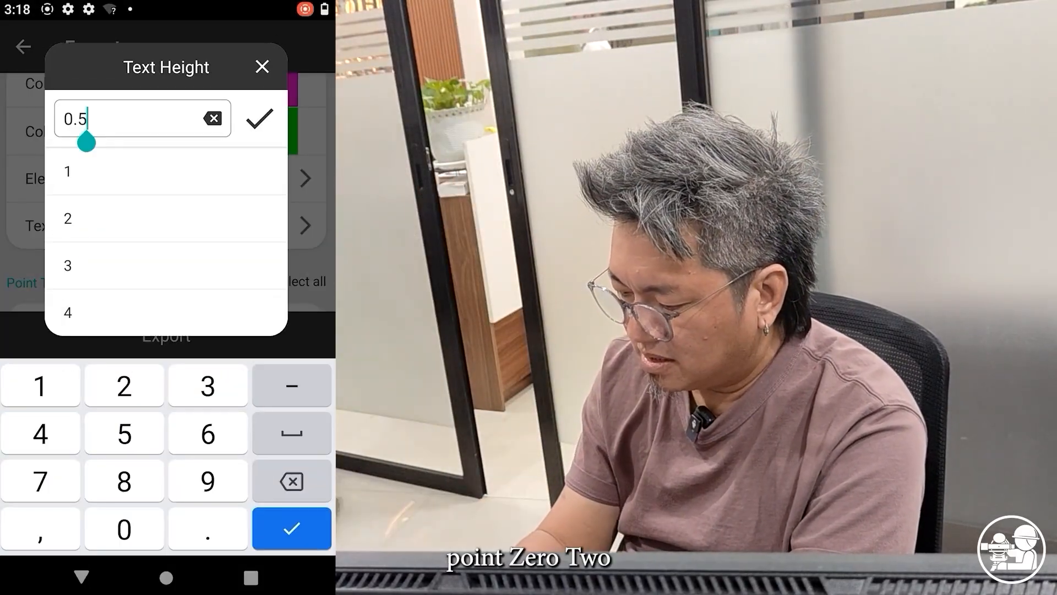
{"action": "key", "text": "BackSpace"}
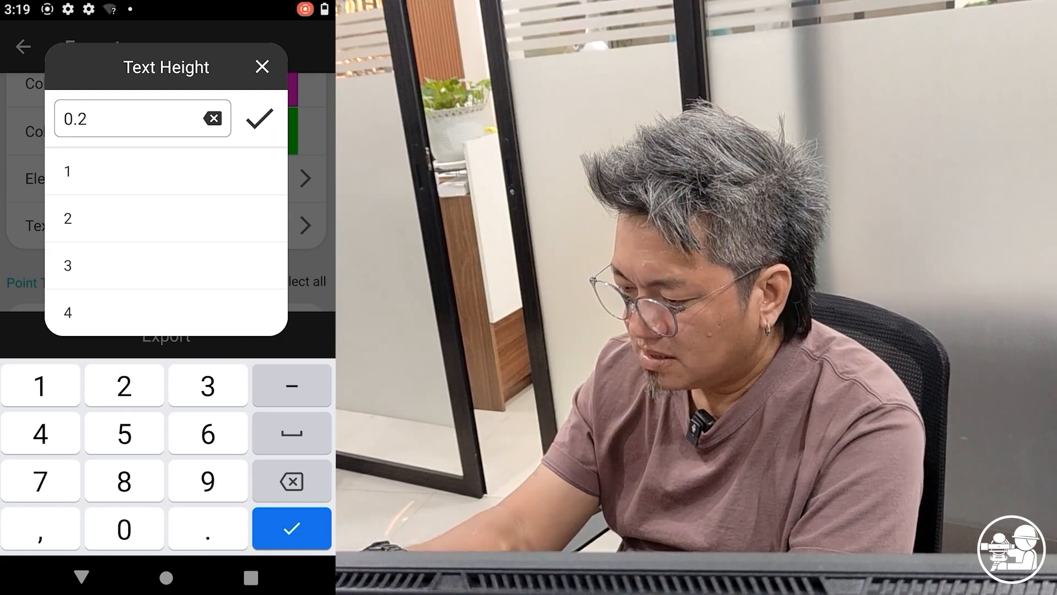
{"action": "left_click", "coordinate": [259, 117]}
Export the project as an AutoCAD dwg file, checking the drawing preview before confirming it, and decline sharing the file
{"action": "left_click_drag", "start_coordinate": [167, 180], "coordinate": [166, 330]}
{"action": "left_click_drag", "start_coordinate": [130, 463], "coordinate": [170, 138]}
{"action": "left_click_drag", "start_coordinate": [134, 385], "coordinate": [167, 220]}
{"action": "left_click_drag", "start_coordinate": [172, 209], "coordinate": [179, 435]}
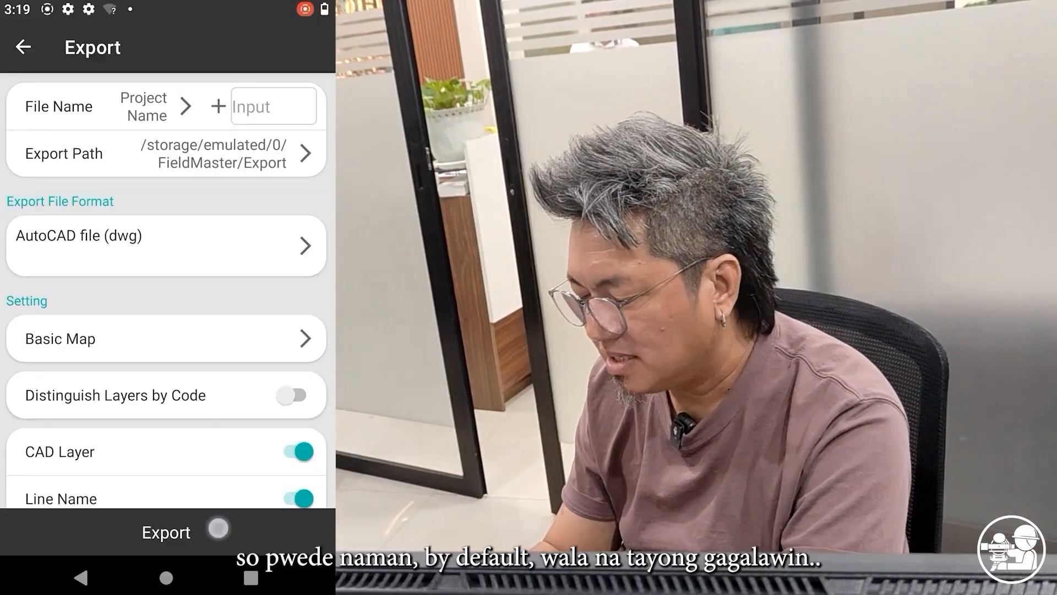
{"action": "left_click", "coordinate": [218, 527]}
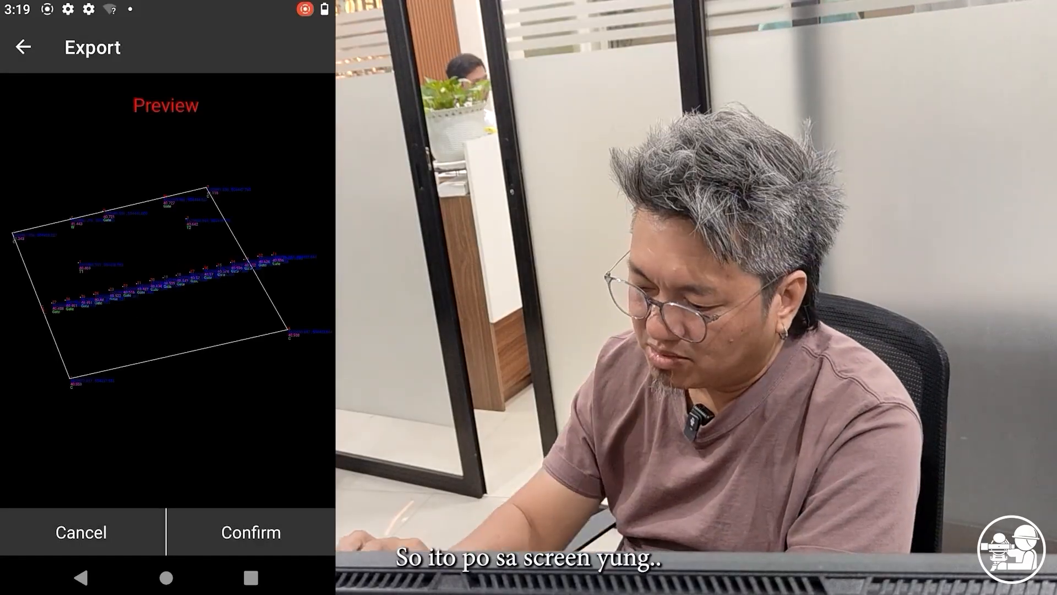
{"action": "scroll", "coordinate": [191, 297], "scroll_direction": "up", "scroll_amount": 5}
{"action": "scroll", "coordinate": [170, 298], "scroll_direction": "down", "scroll_amount": 4}
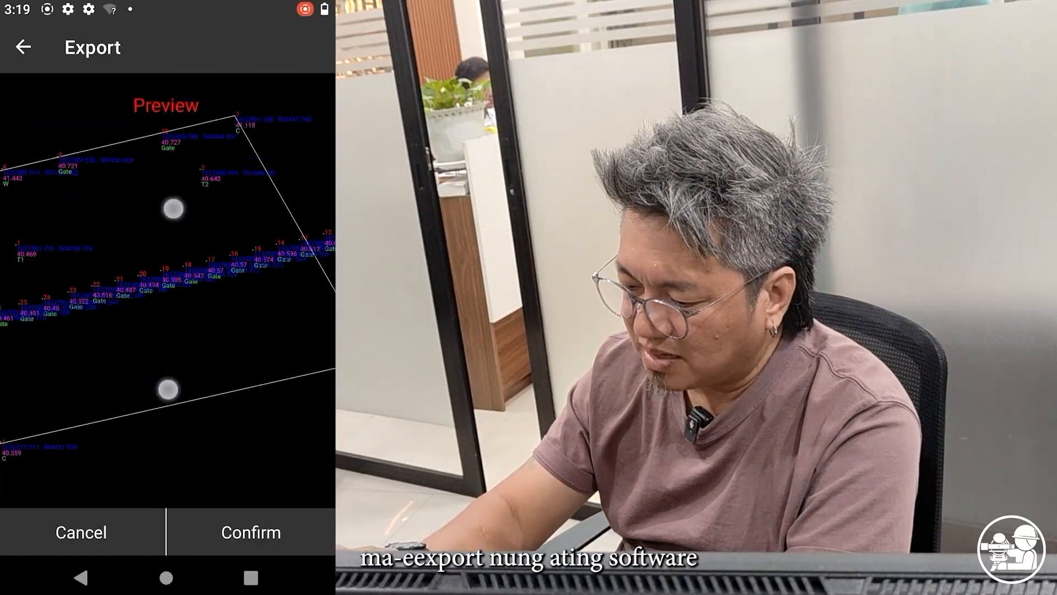
{"action": "scroll", "coordinate": [196, 267], "scroll_direction": "down", "scroll_amount": 3}
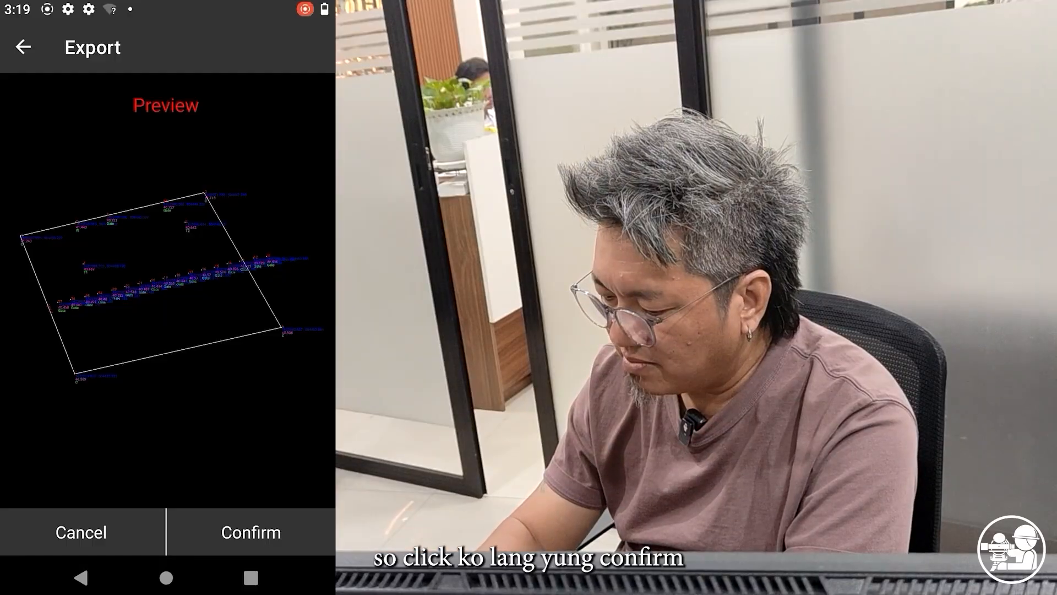
{"action": "left_click", "coordinate": [251, 531]}
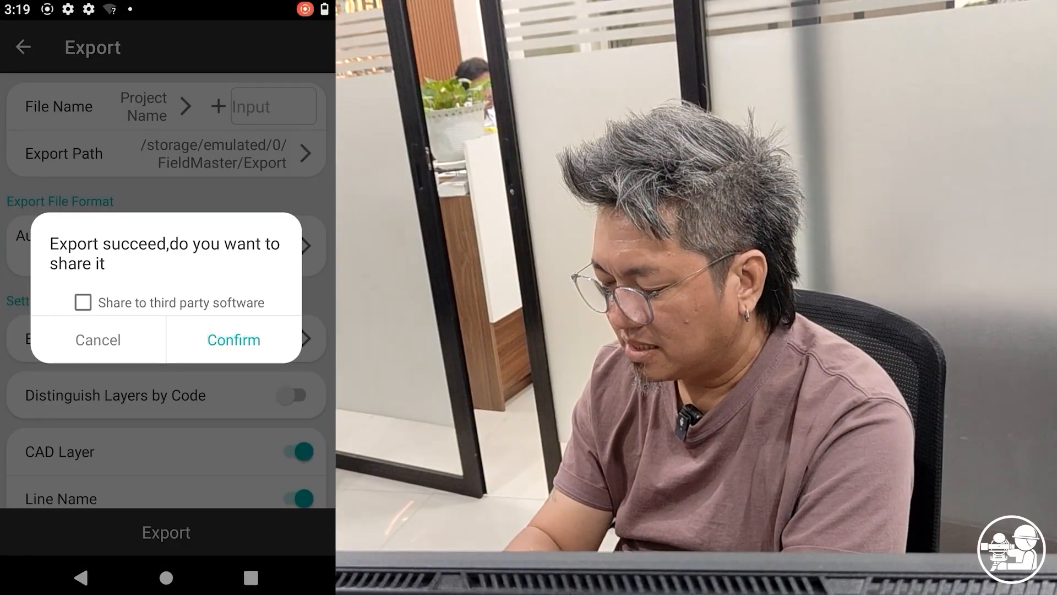
{"action": "left_click", "coordinate": [109, 333]}
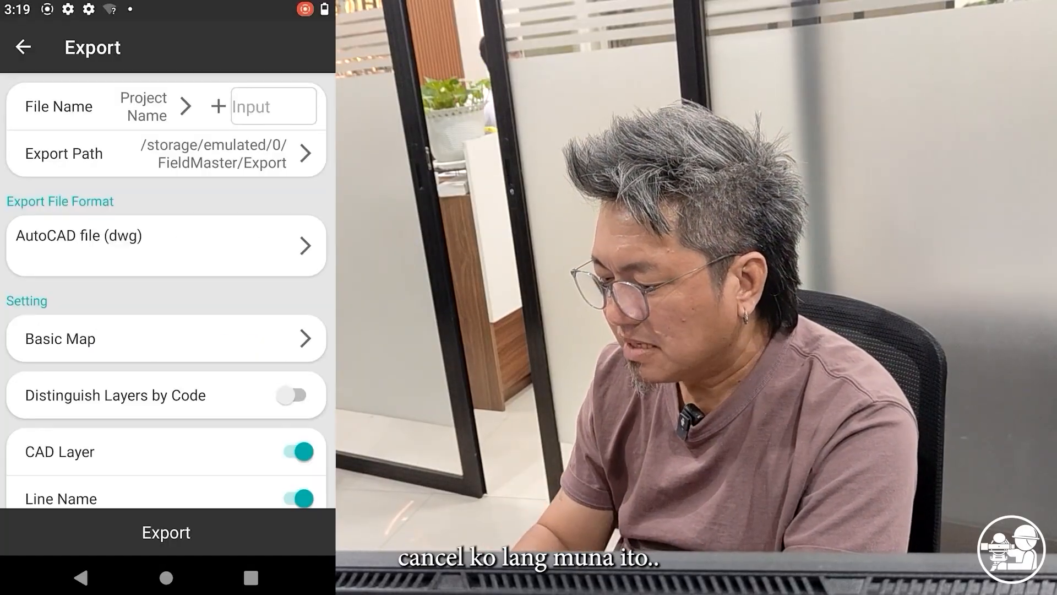
Set the export file format to Google Earth file format (kml)
{"action": "left_click", "coordinate": [274, 245]}
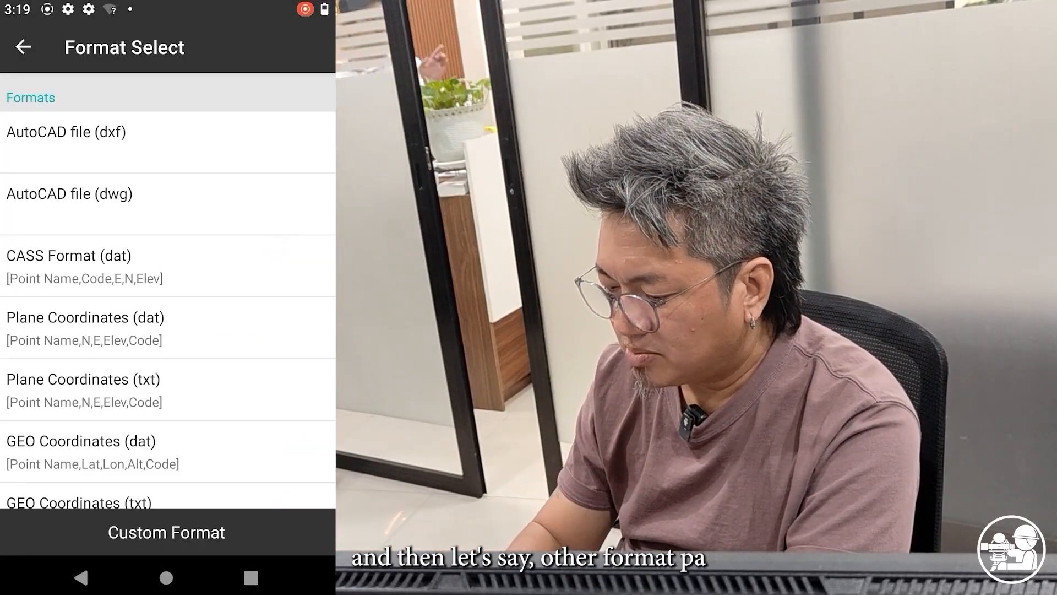
{"action": "left_click_drag", "start_coordinate": [170, 424], "coordinate": [212, 234]}
{"action": "left_click_drag", "start_coordinate": [172, 444], "coordinate": [217, 229]}
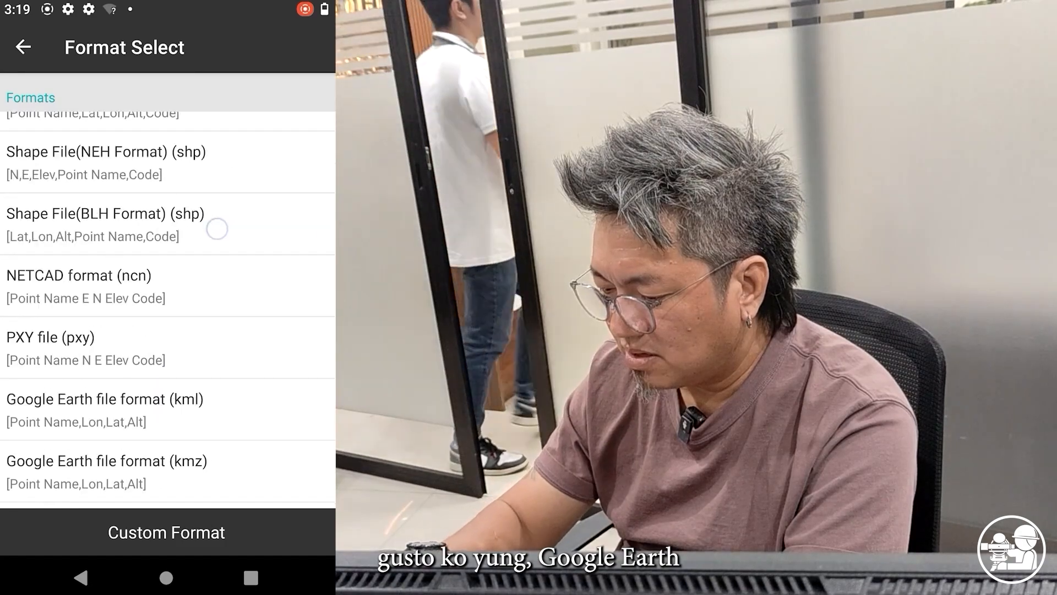
{"action": "left_click_drag", "start_coordinate": [179, 427], "coordinate": [195, 339]}
{"action": "left_click", "coordinate": [180, 256]}
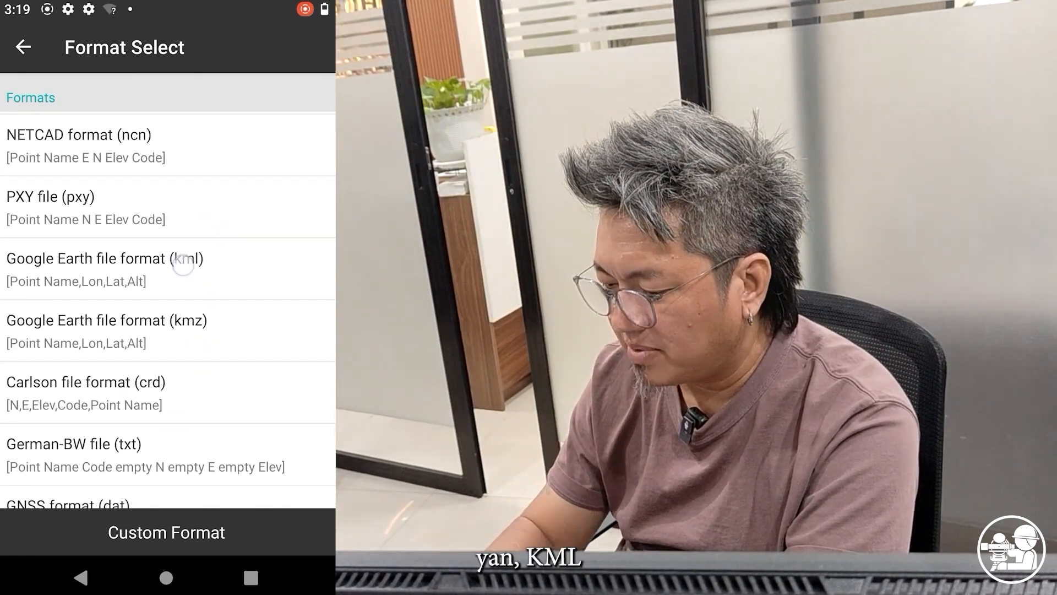
Export the points of all types as a kml file, decline sharing it and leave the Export page
{"action": "left_click", "coordinate": [212, 527]}
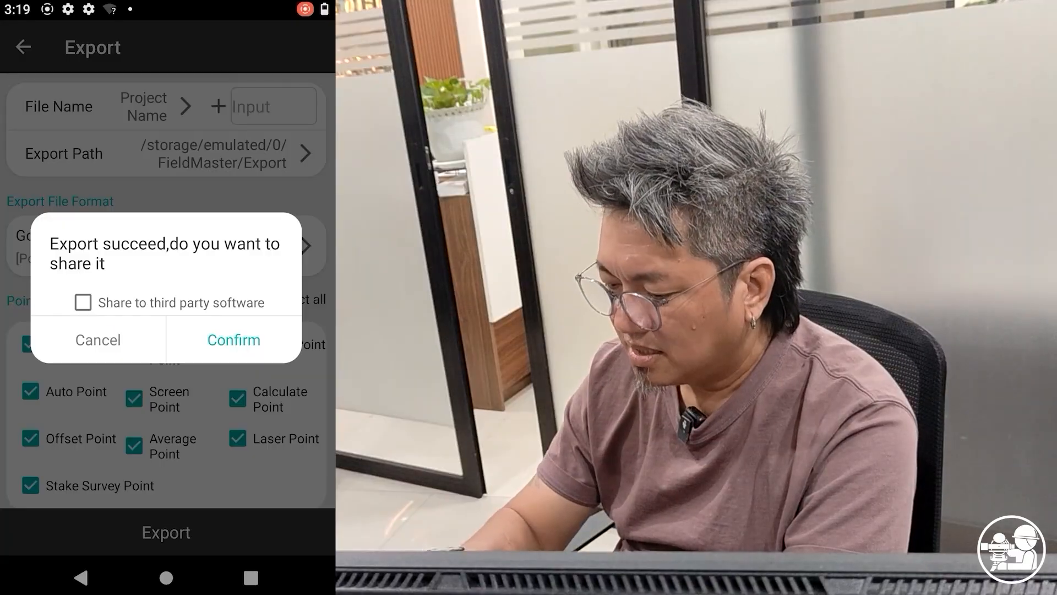
{"action": "left_click", "coordinate": [104, 341]}
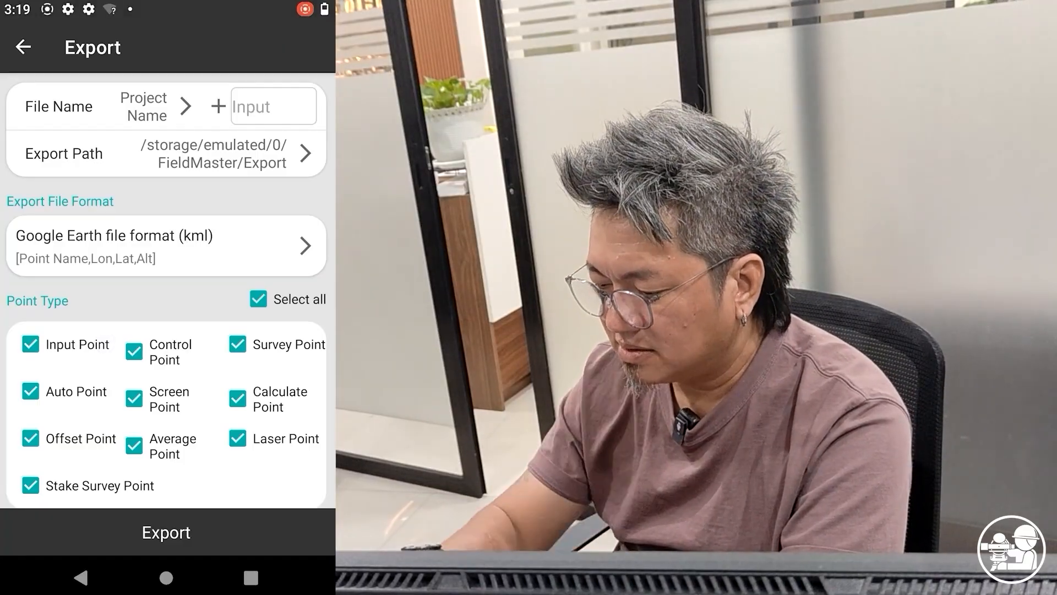
{"action": "left_click", "coordinate": [36, 49]}
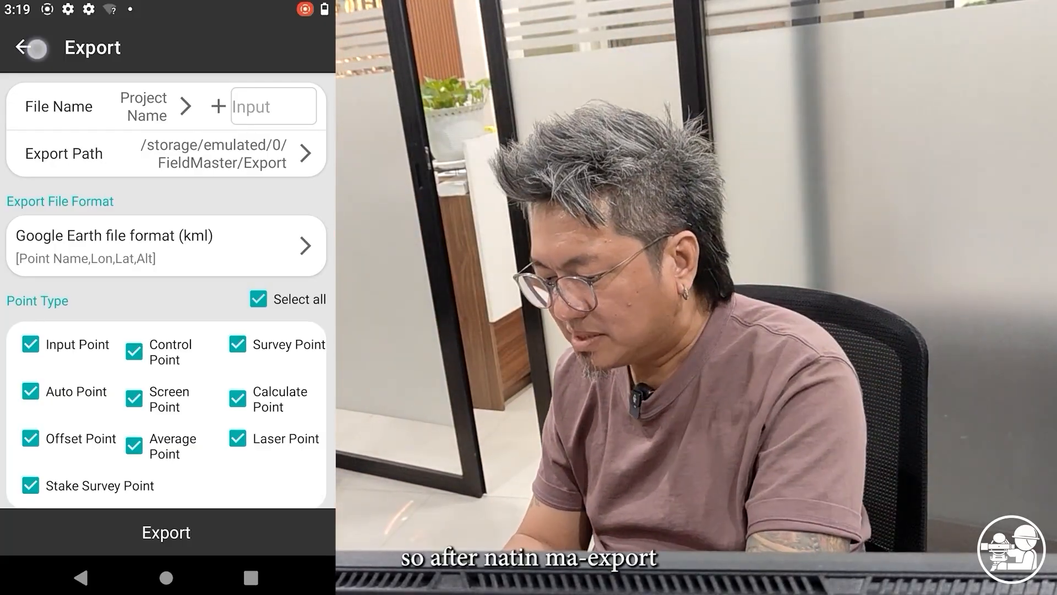
{"action": "left_click", "coordinate": [36, 49]}
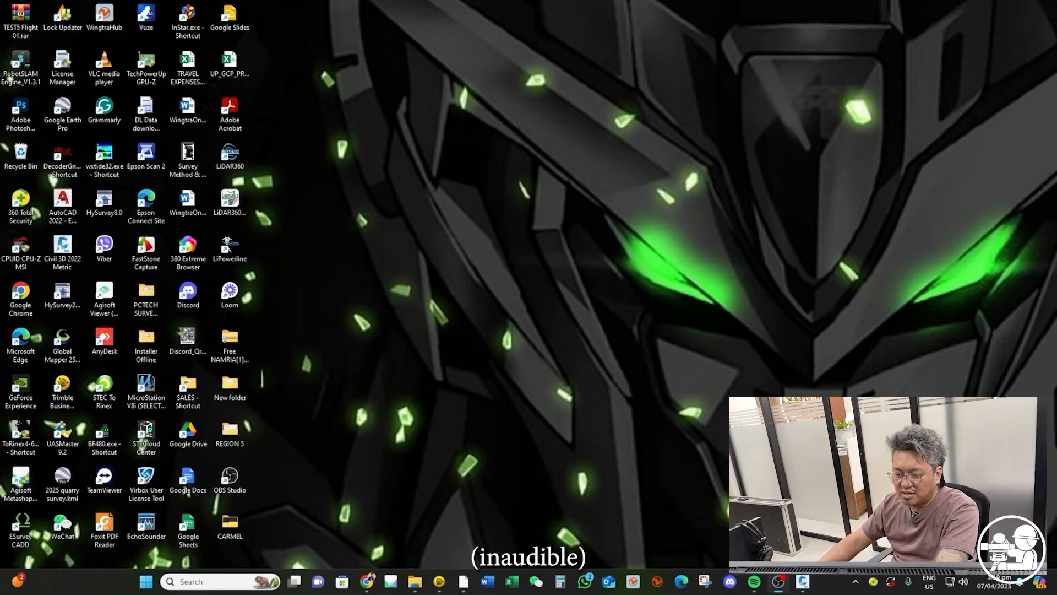
Switch to File Explorer on the computer and open the H3 device's Internal shared storage > FieldMaster > Export folder
{"action": "left_click", "coordinate": [415, 582]}
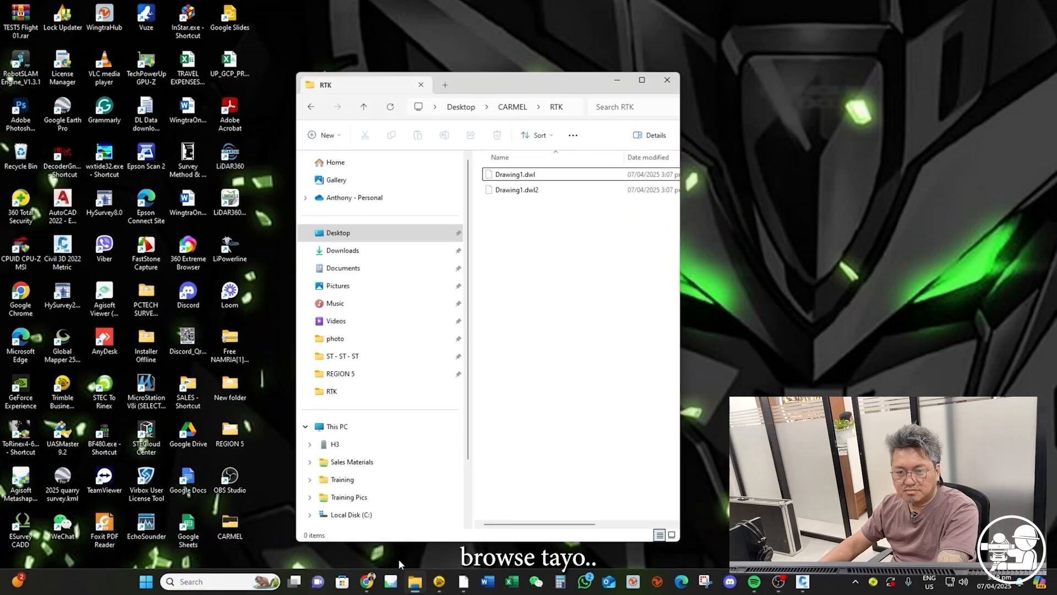
{"action": "left_click", "coordinate": [643, 80]}
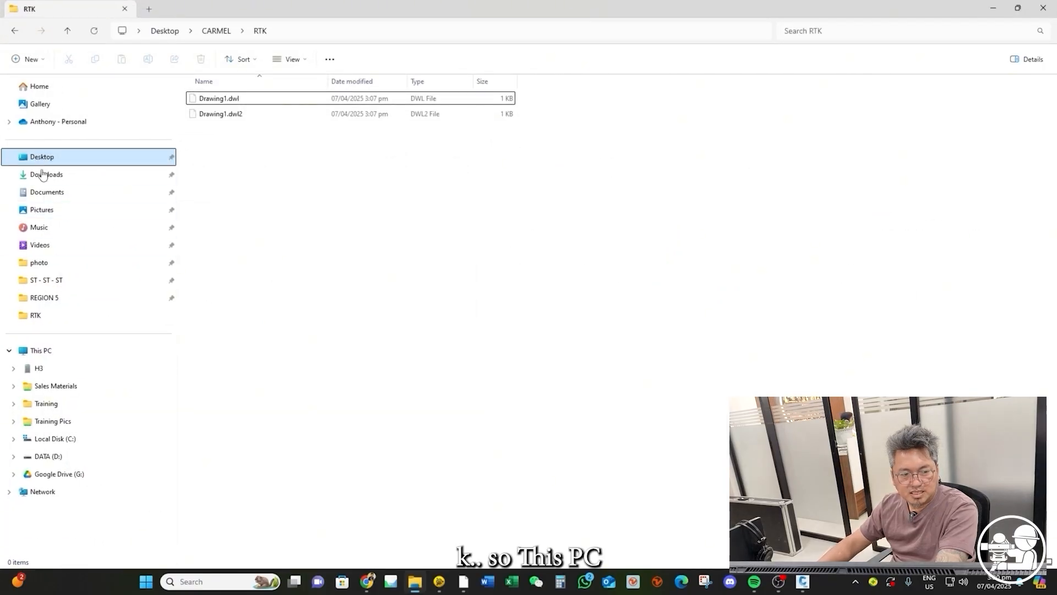
{"action": "left_click", "coordinate": [51, 357]}
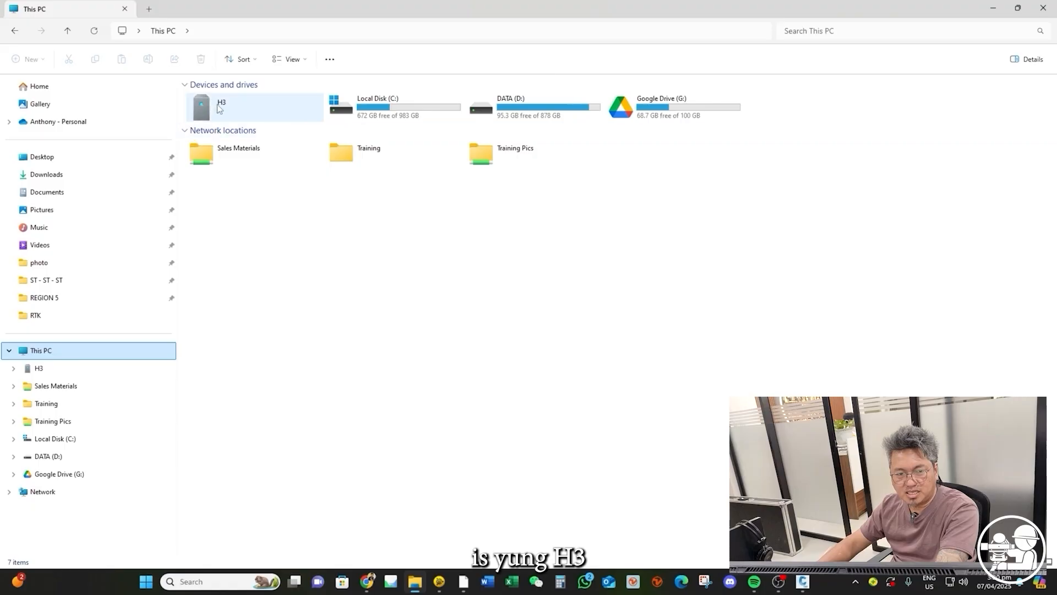
{"action": "double_click", "coordinate": [220, 110]}
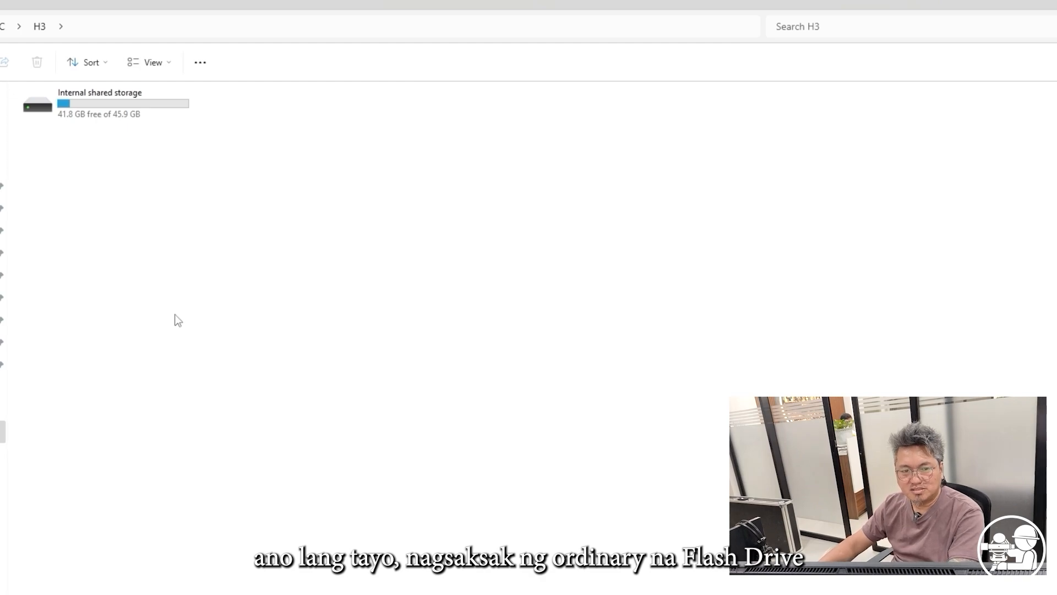
{"action": "double_click", "coordinate": [67, 117]}
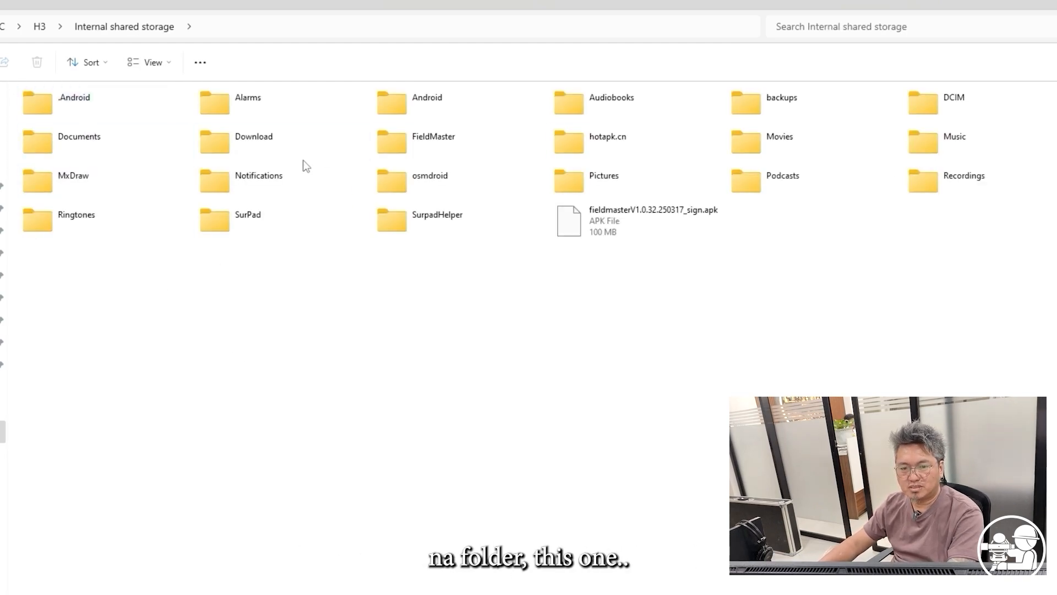
{"action": "double_click", "coordinate": [399, 138]}
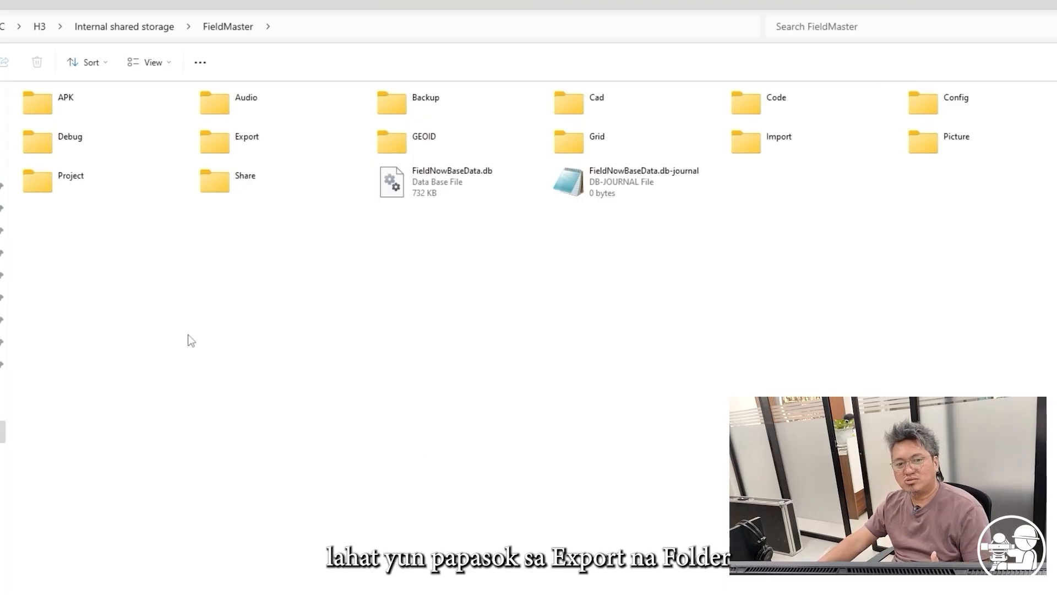
{"action": "double_click", "coordinate": [227, 149]}
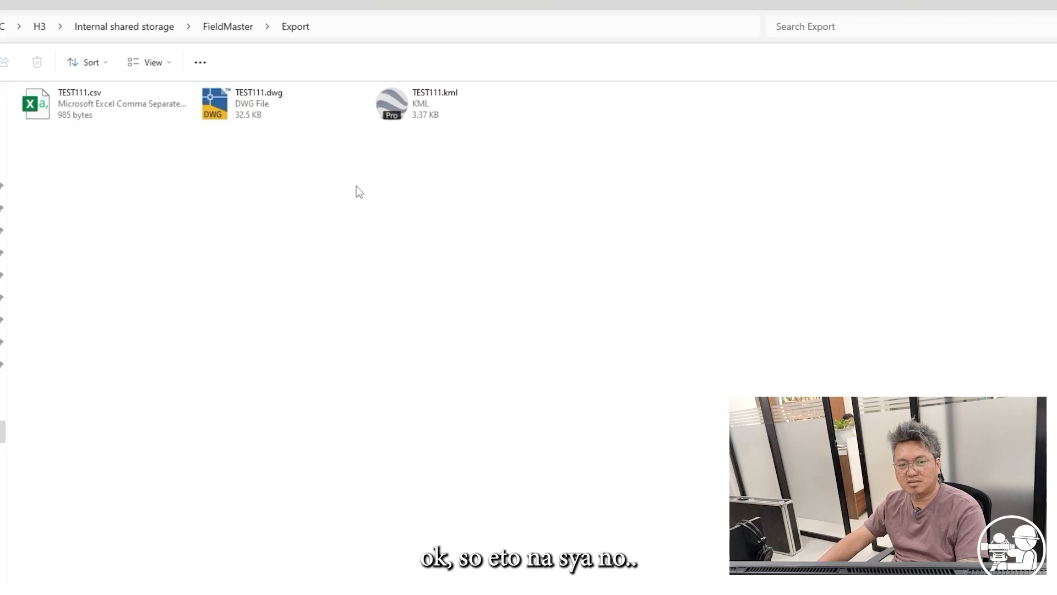
Check the Export folder for the exported TEST111 csv, dwg and kml files
{"action": "left_click", "coordinate": [70, 104]}
{"action": "left_click", "coordinate": [246, 104]}
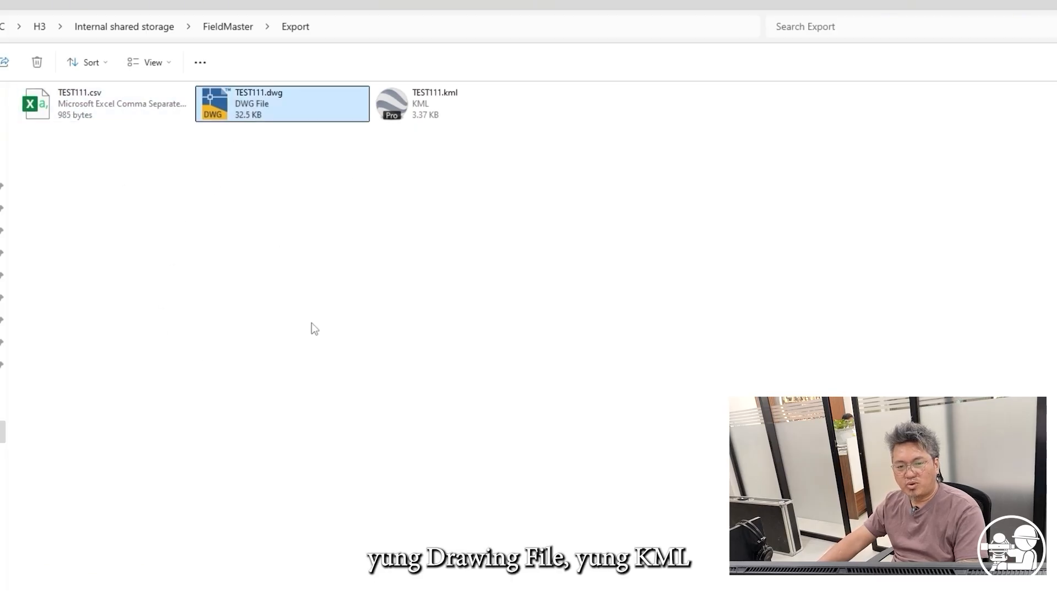
{"action": "left_click", "coordinate": [425, 104]}
{"action": "left_click", "coordinate": [202, 270]}
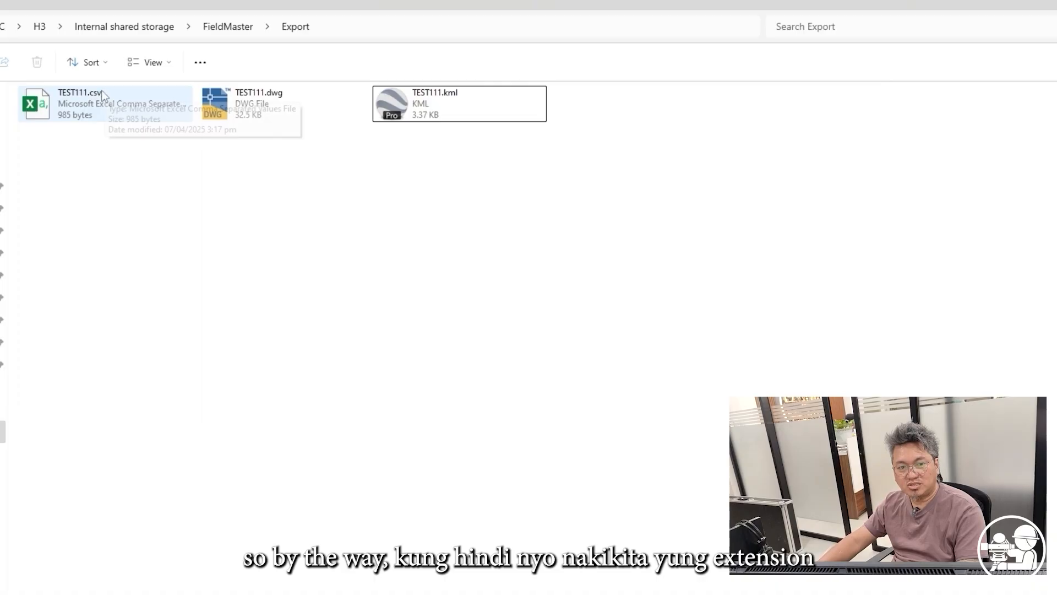
Apply Hide extensions for known file types in the folder options, turn it off again and confirm the options
{"action": "left_click", "coordinate": [199, 64]}
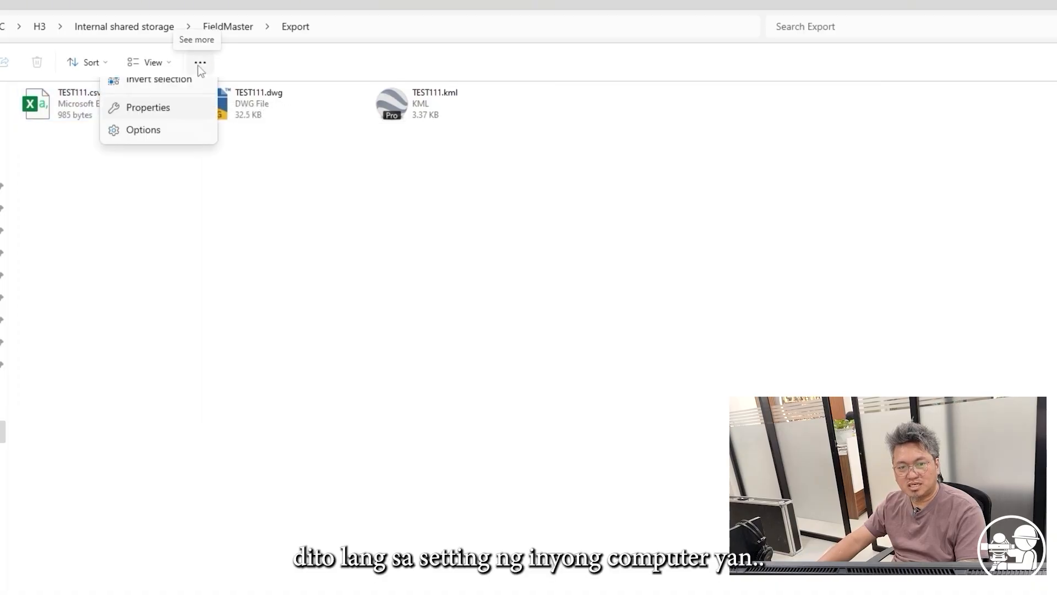
{"action": "left_click", "coordinate": [154, 252]}
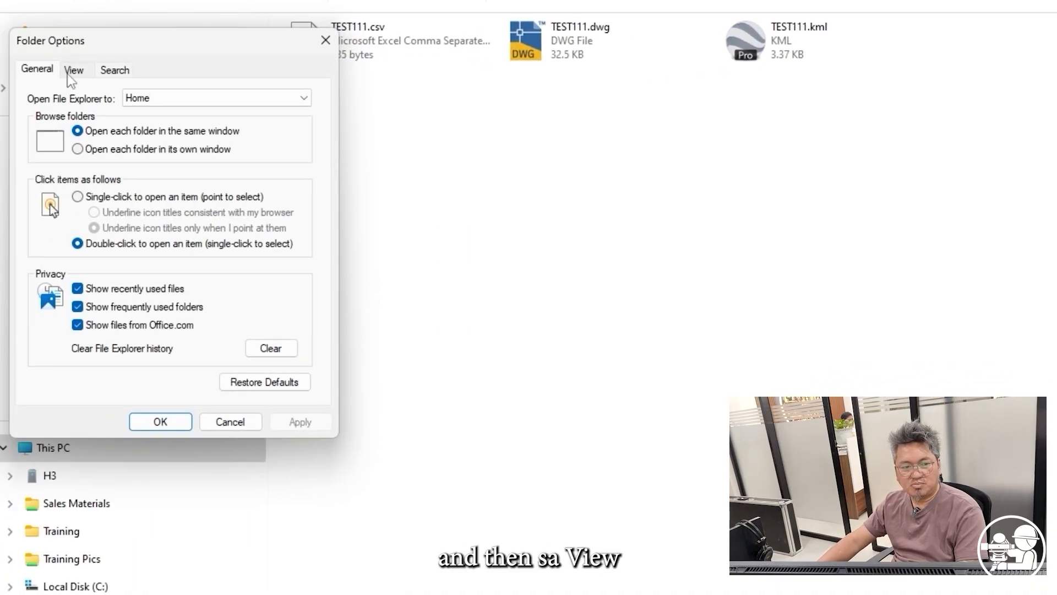
{"action": "left_click", "coordinate": [72, 70]}
{"action": "scroll", "coordinate": [131, 284], "scroll_direction": "down", "scroll_amount": 1}
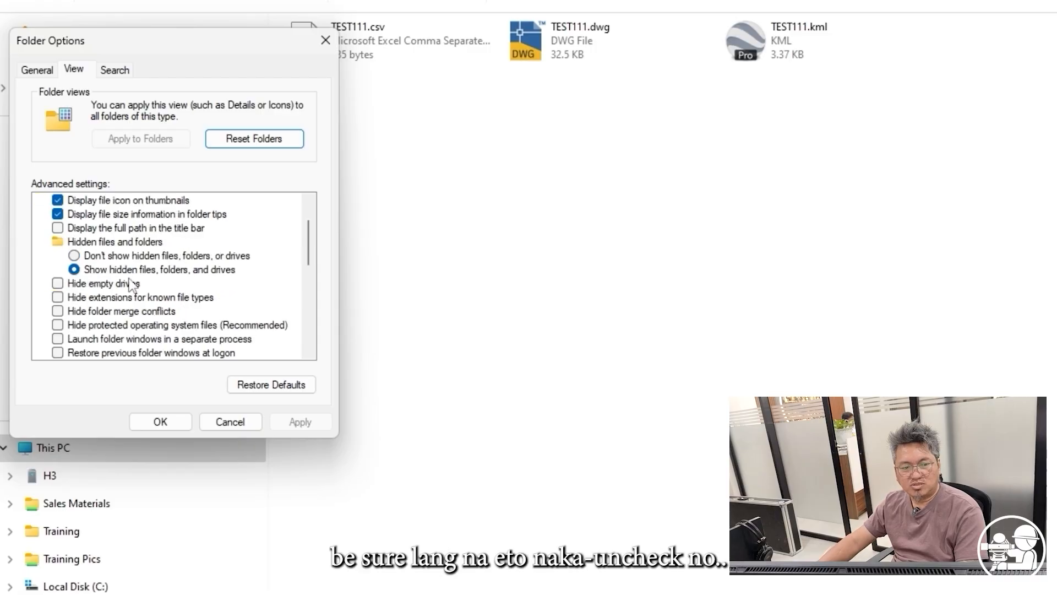
{"action": "left_click", "coordinate": [58, 299]}
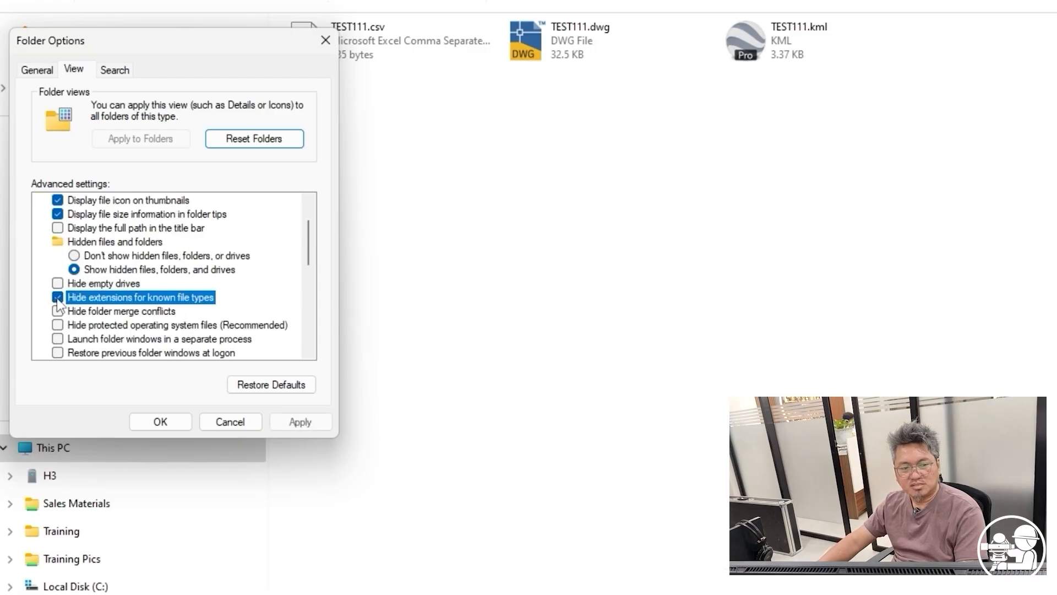
{"action": "left_click", "coordinate": [299, 422]}
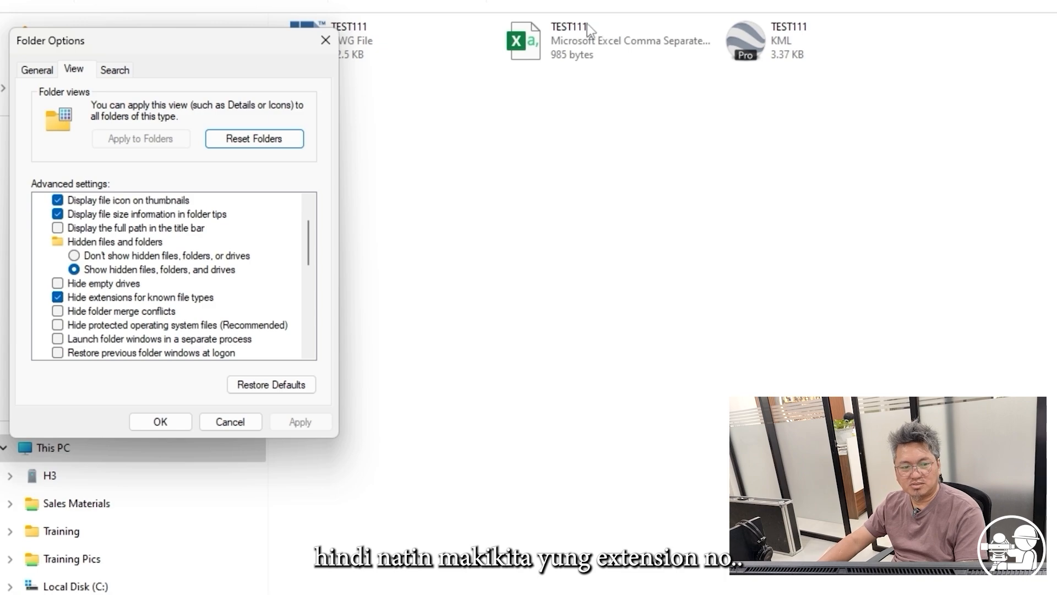
{"action": "left_click", "coordinate": [57, 298]}
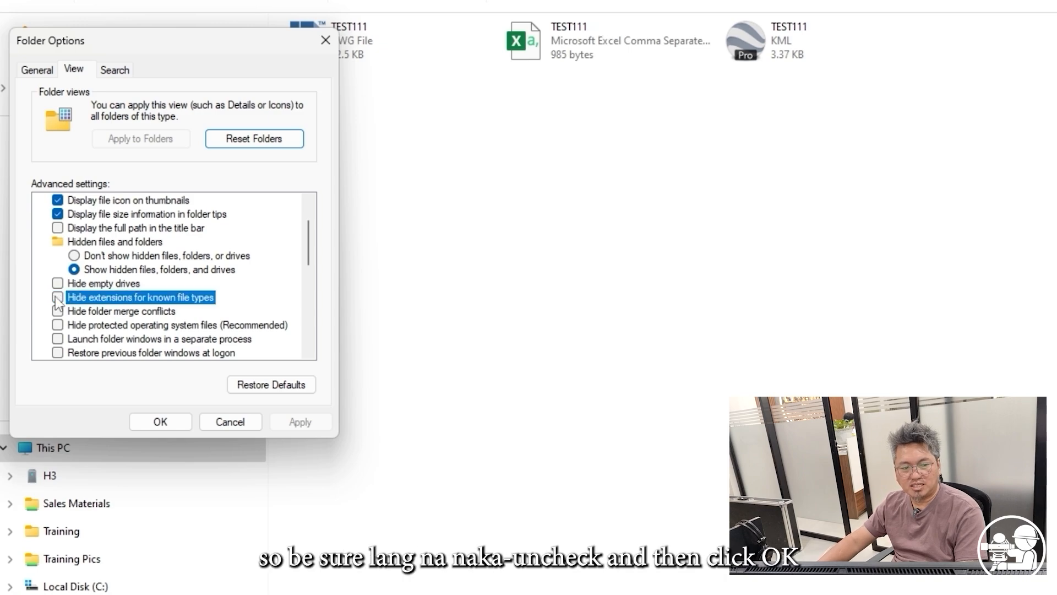
{"action": "left_click", "coordinate": [153, 425]}
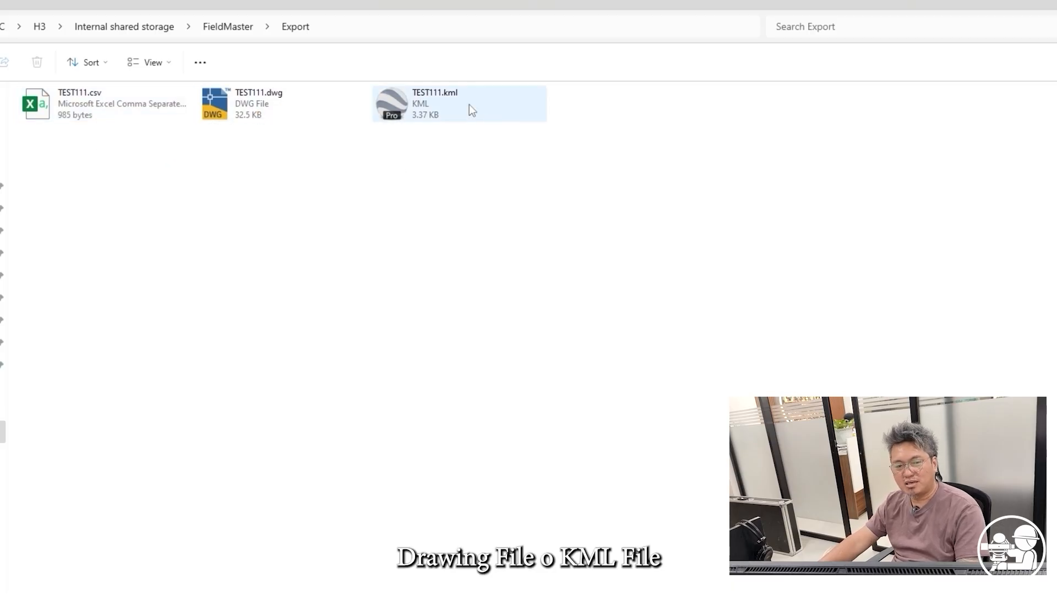
Copy the TEST111 csv, dwg and kml files from the controller's Export folder
{"action": "left_click_drag", "start_coordinate": [616, 273], "coordinate": [80, 108]}
{"action": "right_click", "coordinate": [80, 109]}
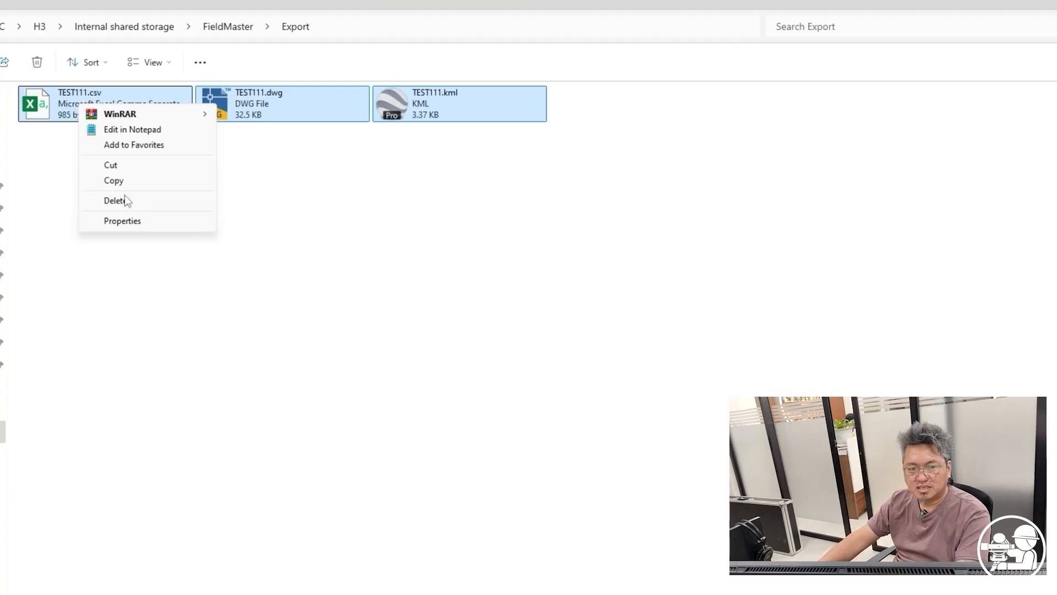
{"action": "left_click", "coordinate": [114, 182]}
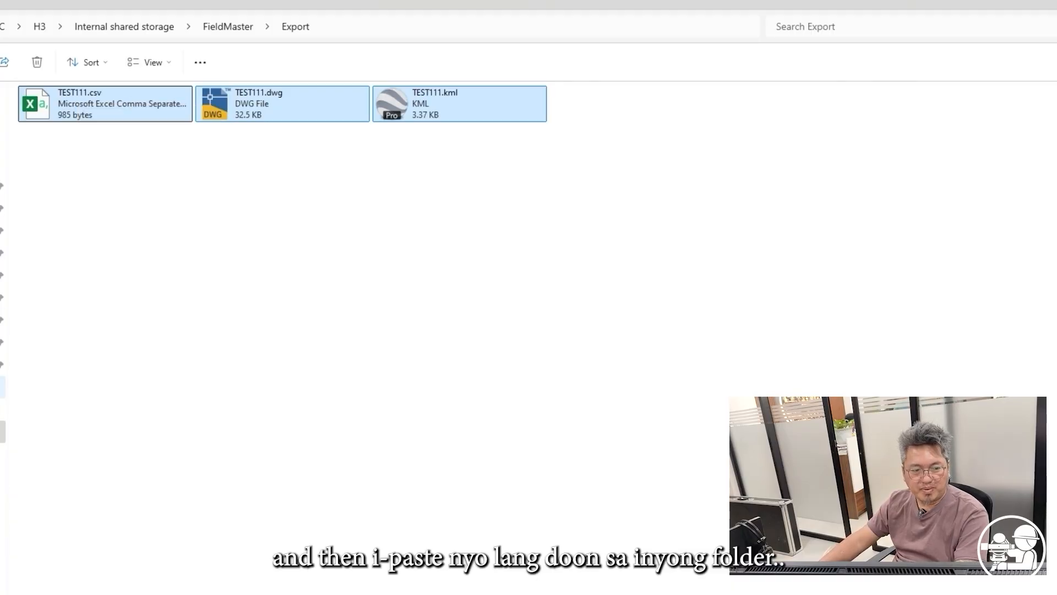
Paste the copied files into the Desktop > CARMEL > RTK folder
{"action": "left_click", "coordinate": [50, 181]}
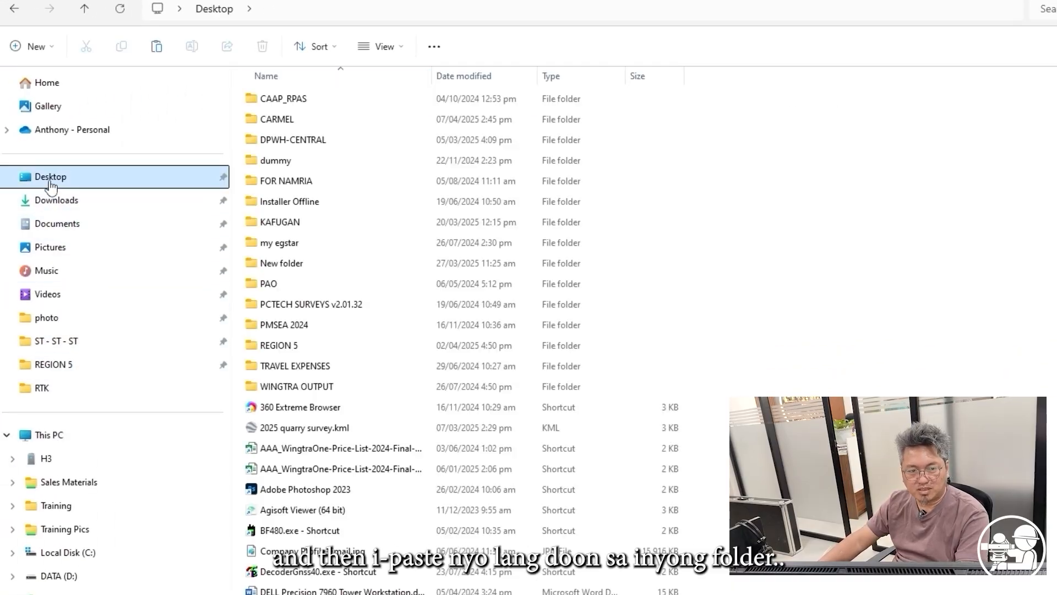
{"action": "double_click", "coordinate": [275, 120]}
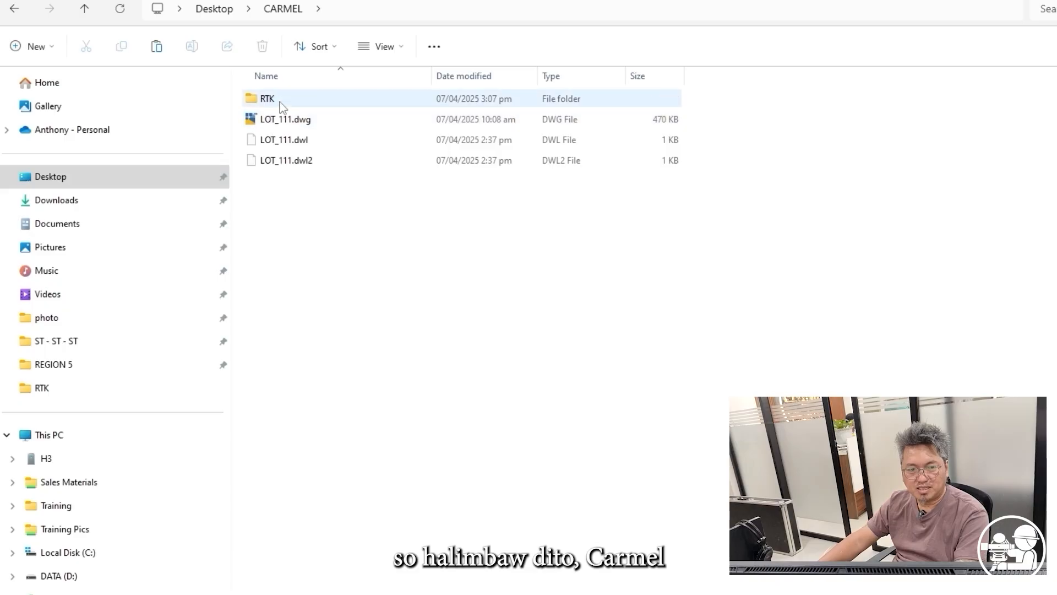
{"action": "double_click", "coordinate": [280, 102]}
{"action": "right_click", "coordinate": [389, 228]}
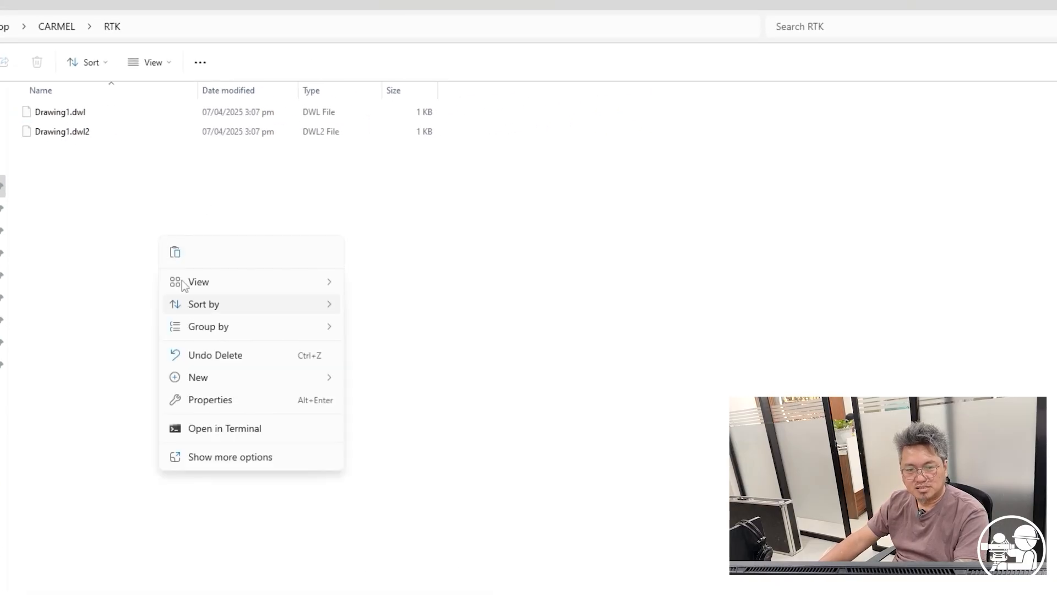
{"action": "left_click", "coordinate": [174, 252]}
Try to delete the Drawing1.dwl and Drawing1.dwl2 files from the RTK folder
{"action": "left_click", "coordinate": [69, 137]}
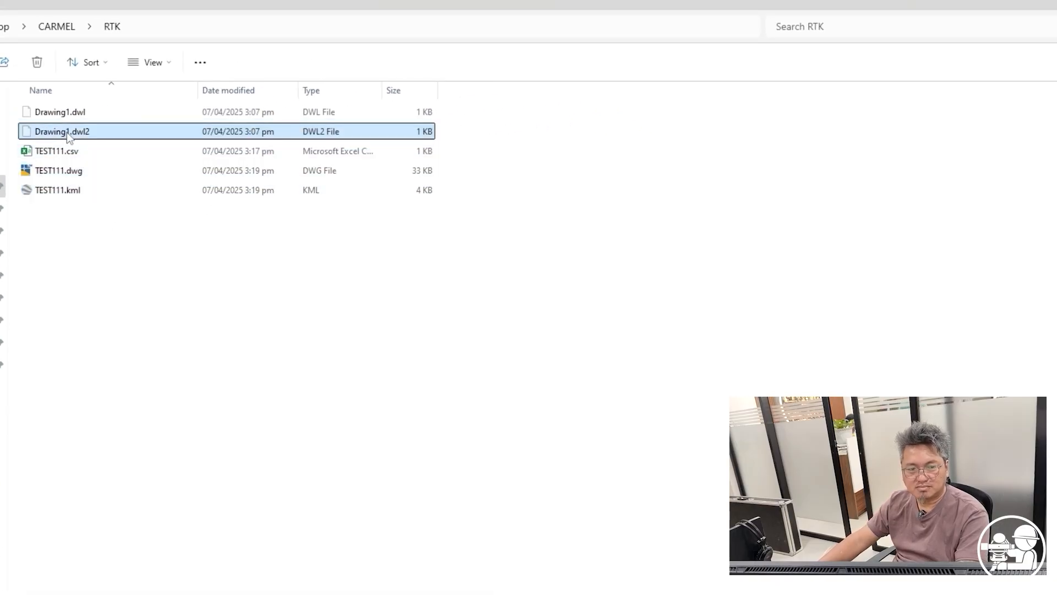
{"action": "left_click", "coordinate": [74, 114], "text": "shift"}
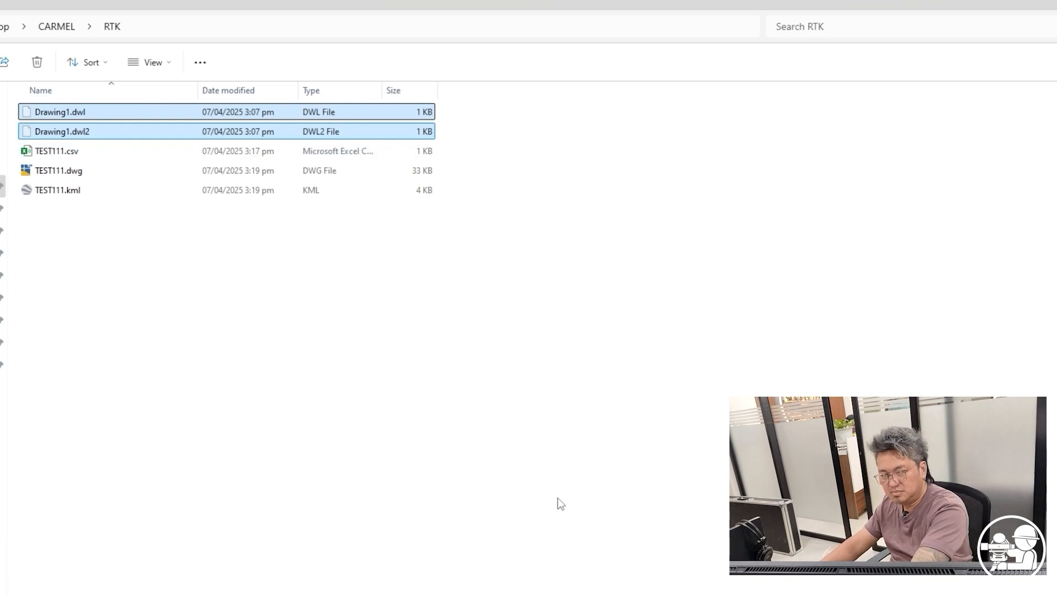
{"action": "key", "text": "Delete"}
{"action": "left_click", "coordinate": [421, 322]}
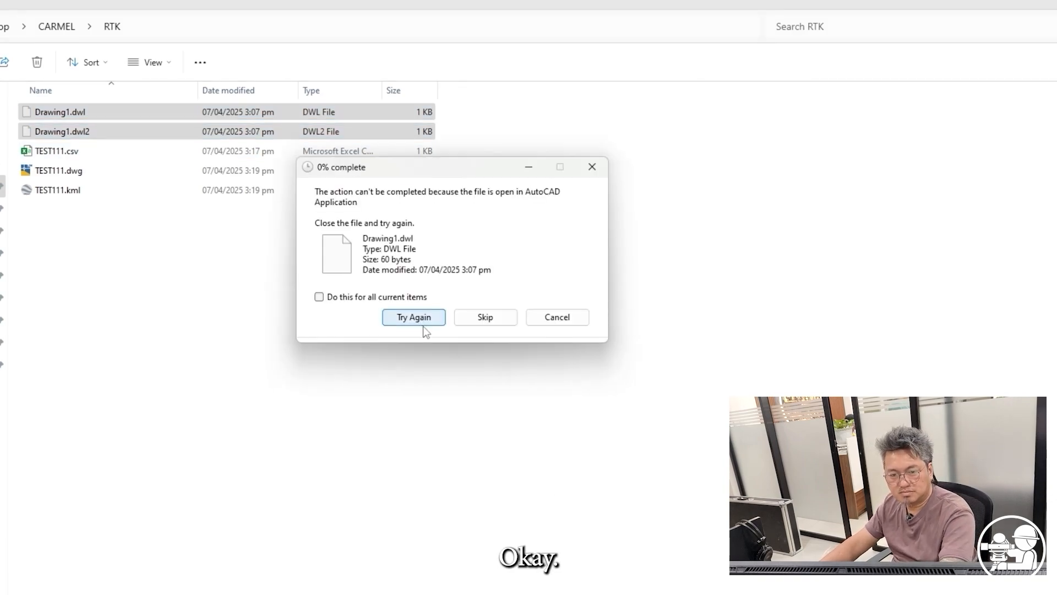
{"action": "left_click", "coordinate": [592, 166]}
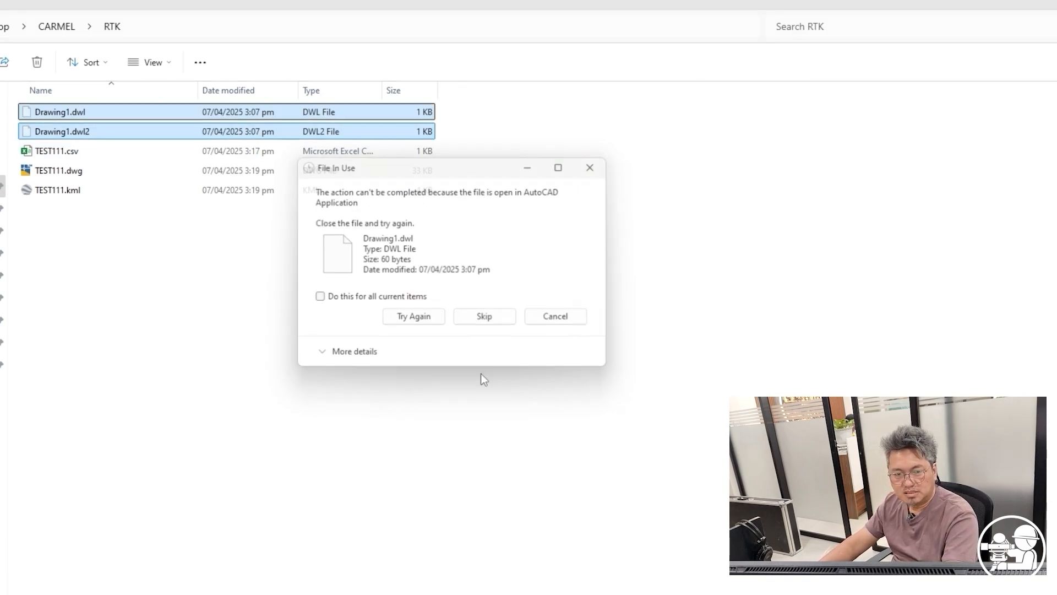
{"action": "left_click", "coordinate": [132, 339]}
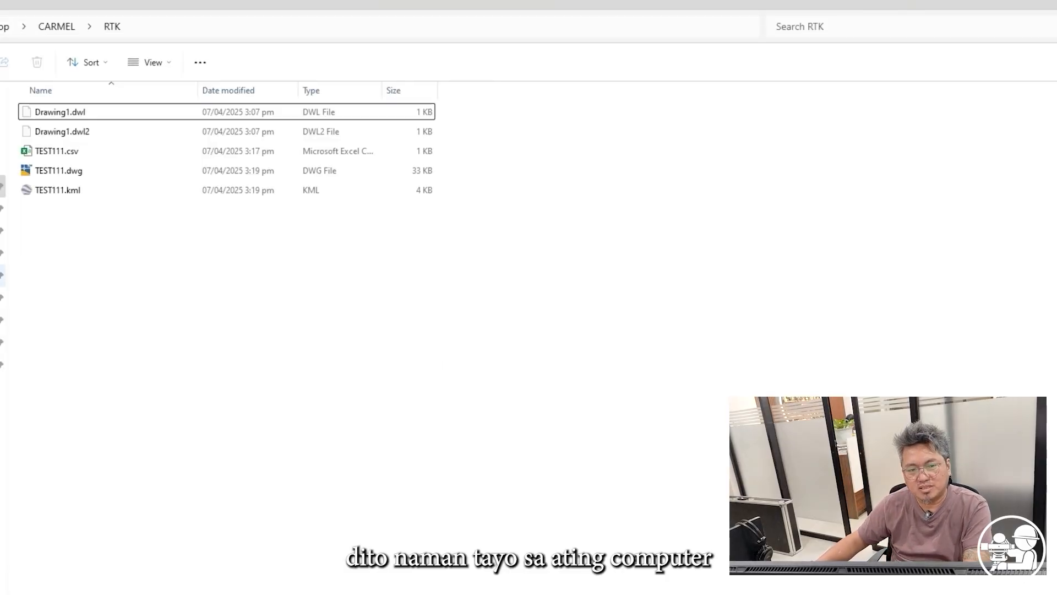
Open TEST111.csv from the RTK folder, fit the widths of columns B to E to their contents and return to File Explorer
{"action": "double_click", "coordinate": [62, 151]}
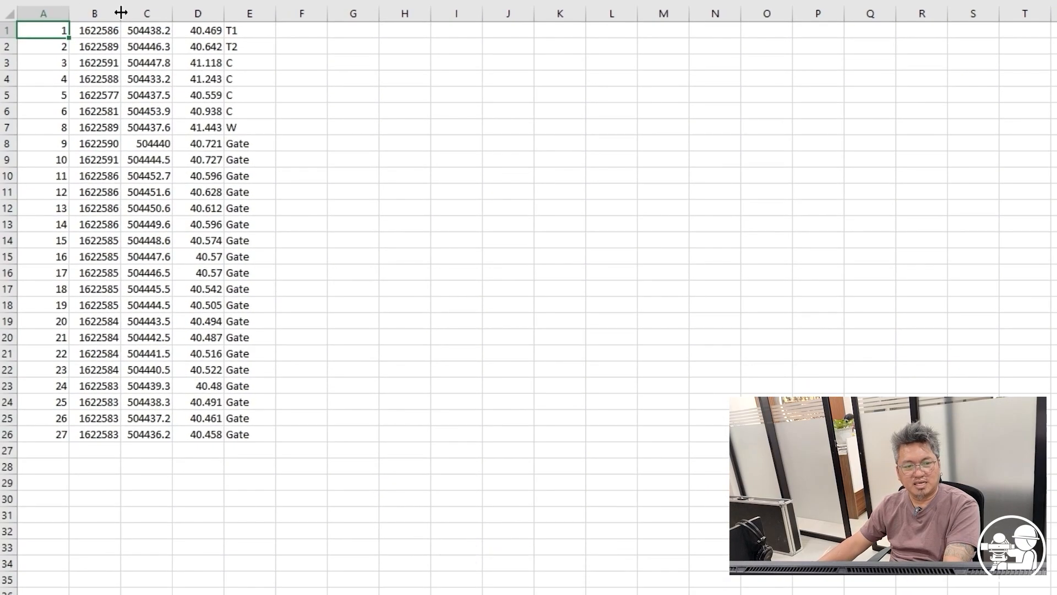
{"action": "double_click", "coordinate": [61, 50]}
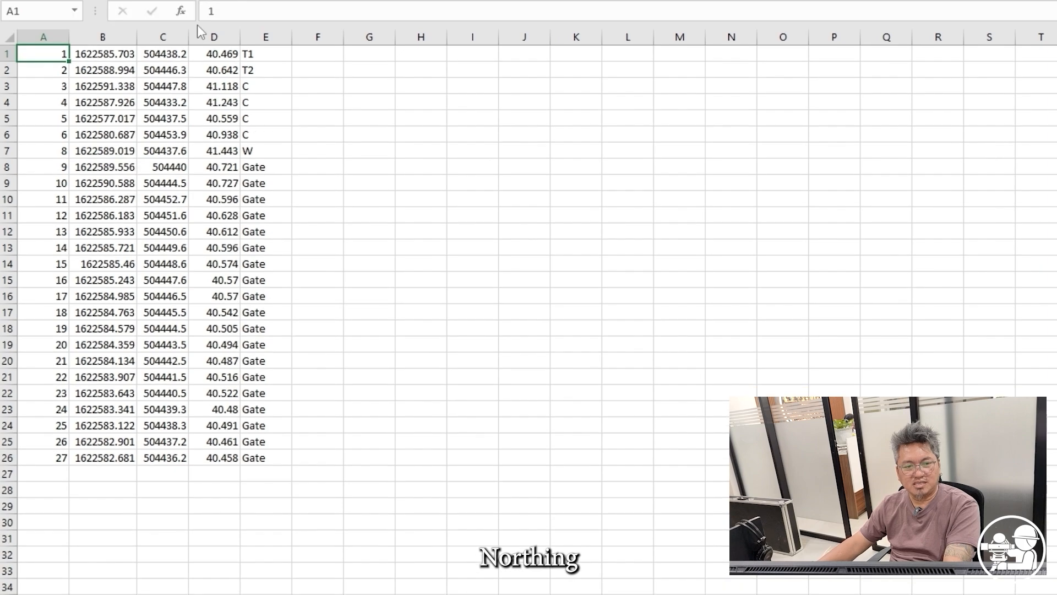
{"action": "left_click", "coordinate": [106, 48]}
{"action": "double_click", "coordinate": [185, 38]}
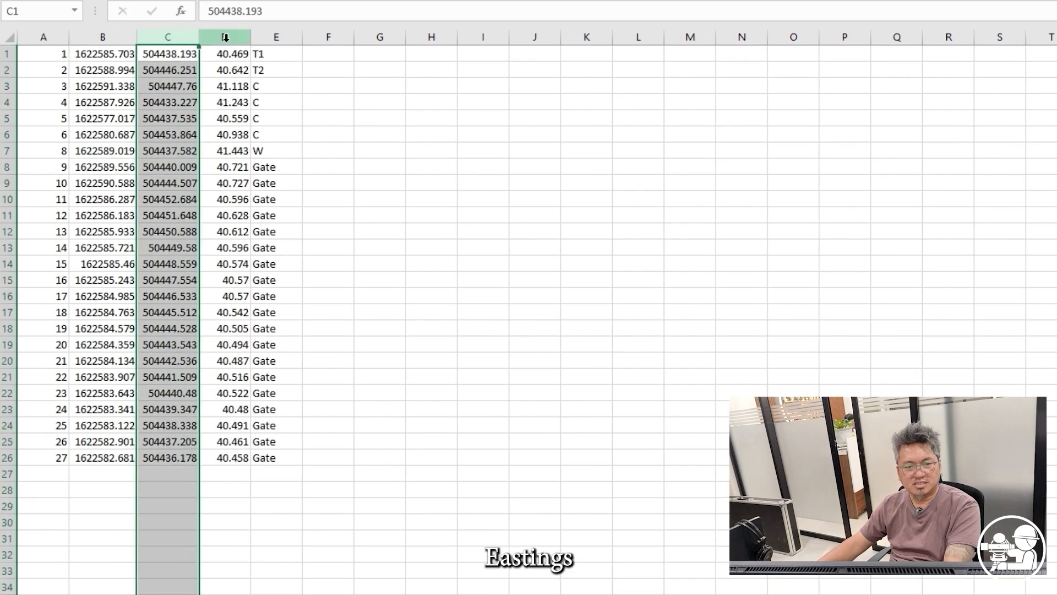
{"action": "double_click", "coordinate": [251, 37]}
{"action": "double_click", "coordinate": [286, 40]}
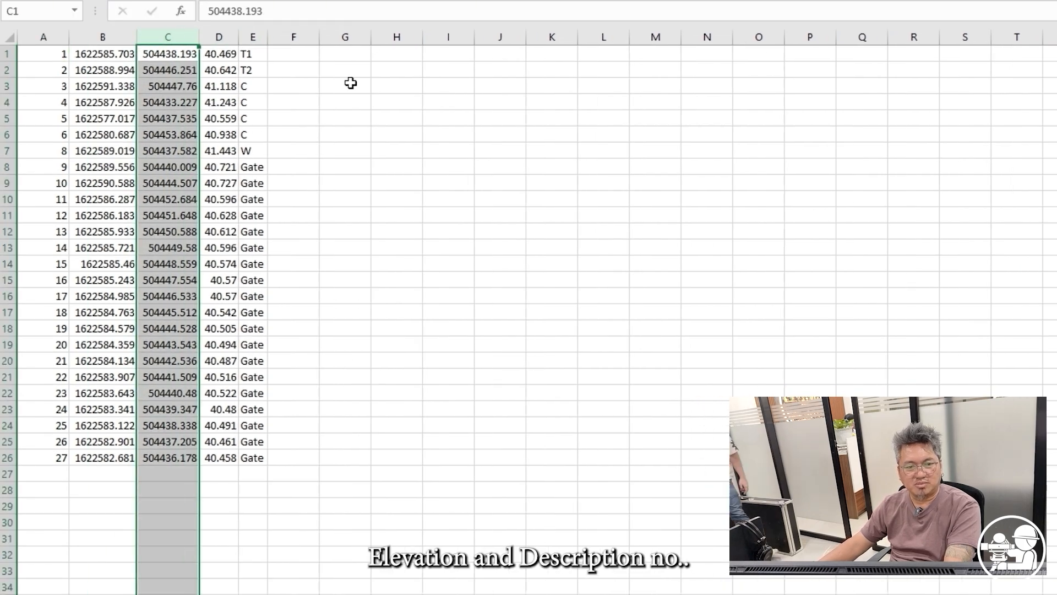
{"action": "left_click", "coordinate": [55, 53]}
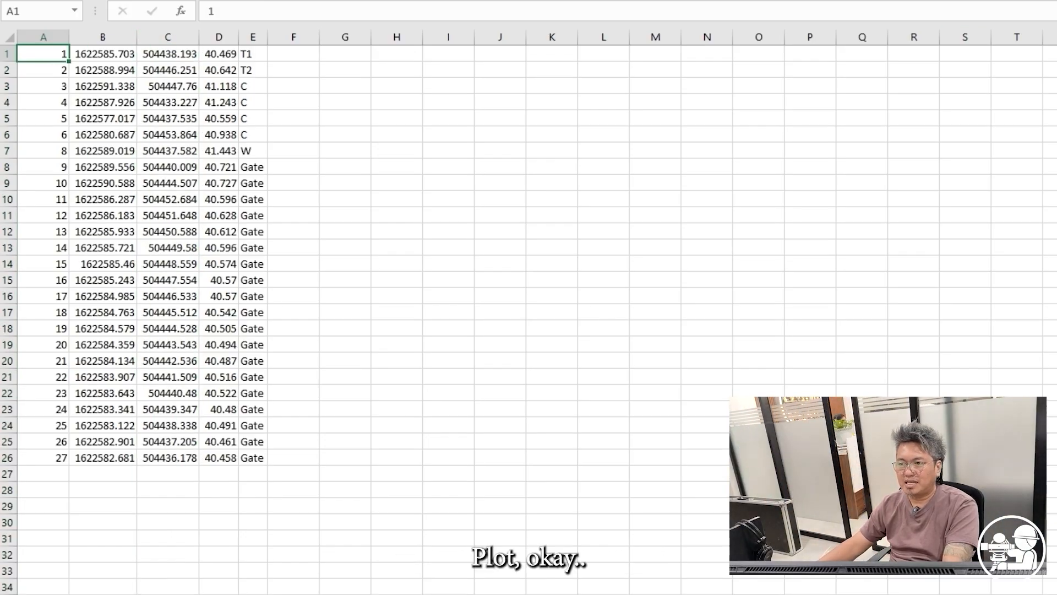
{"action": "left_click", "coordinate": [980, 1]}
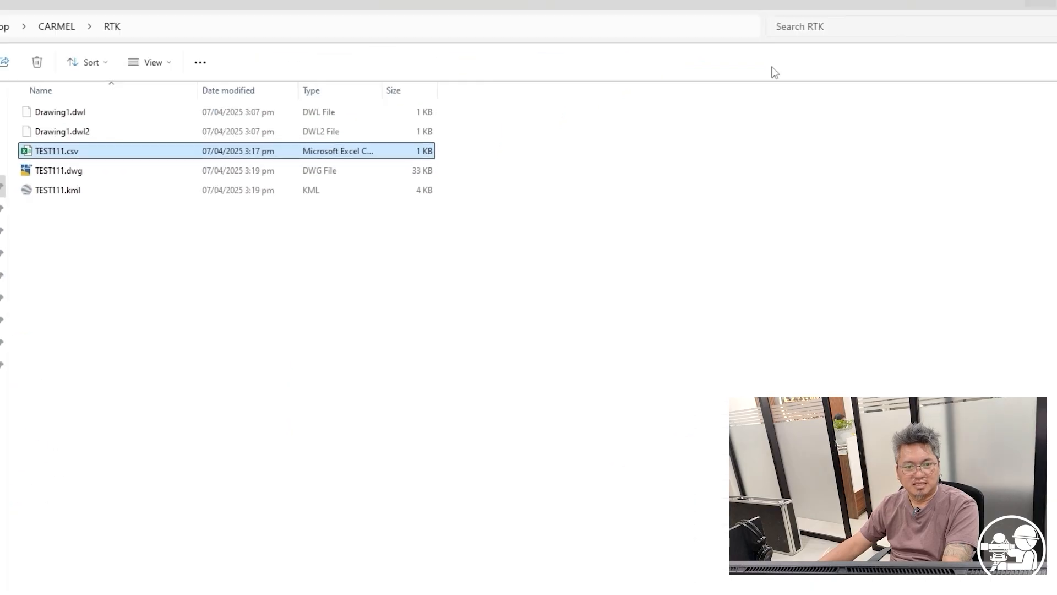
{"action": "left_click", "coordinate": [226, 352]}
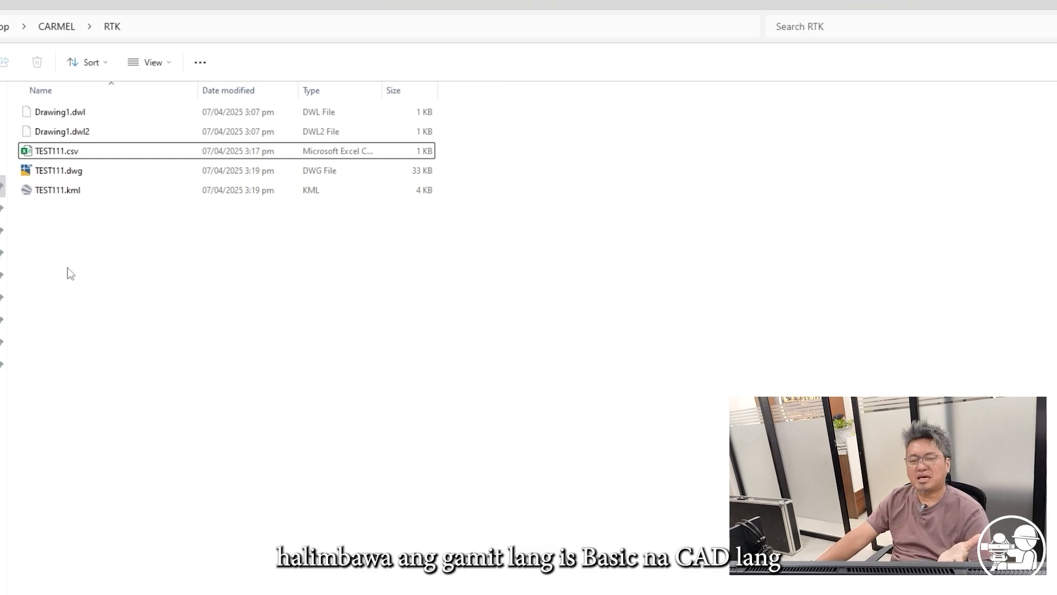
Open TEST111.dwg from the RTK folder in Civil 3D and inspect the plotted points and their labels
{"action": "left_click", "coordinate": [58, 172]}
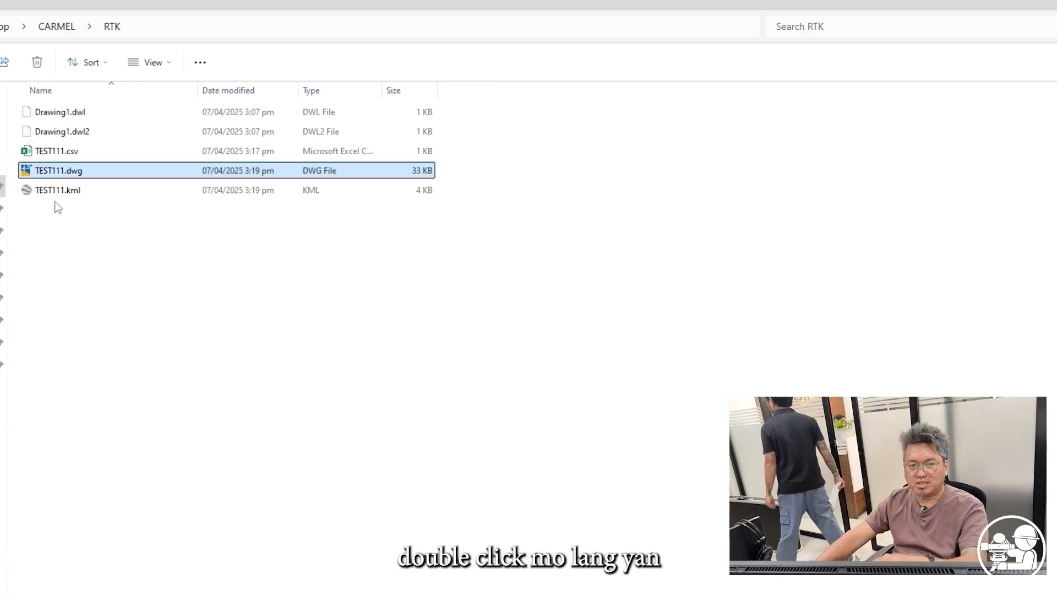
{"action": "double_click", "coordinate": [57, 171]}
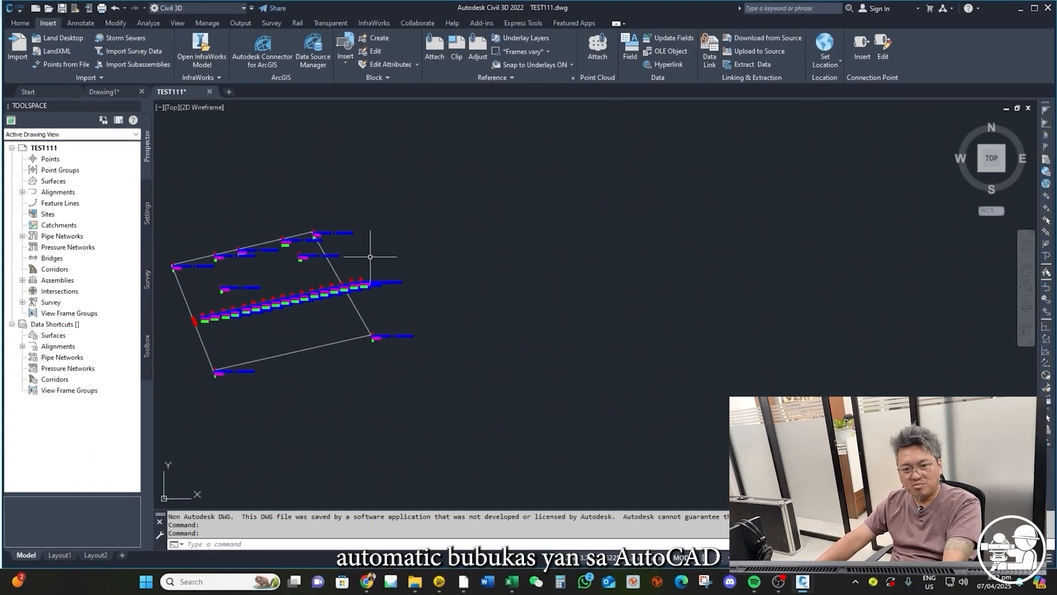
{"action": "middle_click_drag", "start_coordinate": [327, 249], "coordinate": [489, 228]}
{"action": "scroll", "coordinate": [489, 239], "scroll_direction": "up", "scroll_amount": 6}
{"action": "mouse_move", "coordinate": [386, 275]}
{"action": "middle_mouse_down"}
{"action": "mouse_move", "coordinate": [674, 188]}
{"action": "mouse_move", "coordinate": [626, 245]}
{"action": "middle_mouse_up"}
{"action": "scroll", "coordinate": [674, 188], "scroll_direction": "down", "scroll_amount": 4}
{"action": "scroll", "coordinate": [585, 245], "scroll_direction": "up", "scroll_amount": 6}
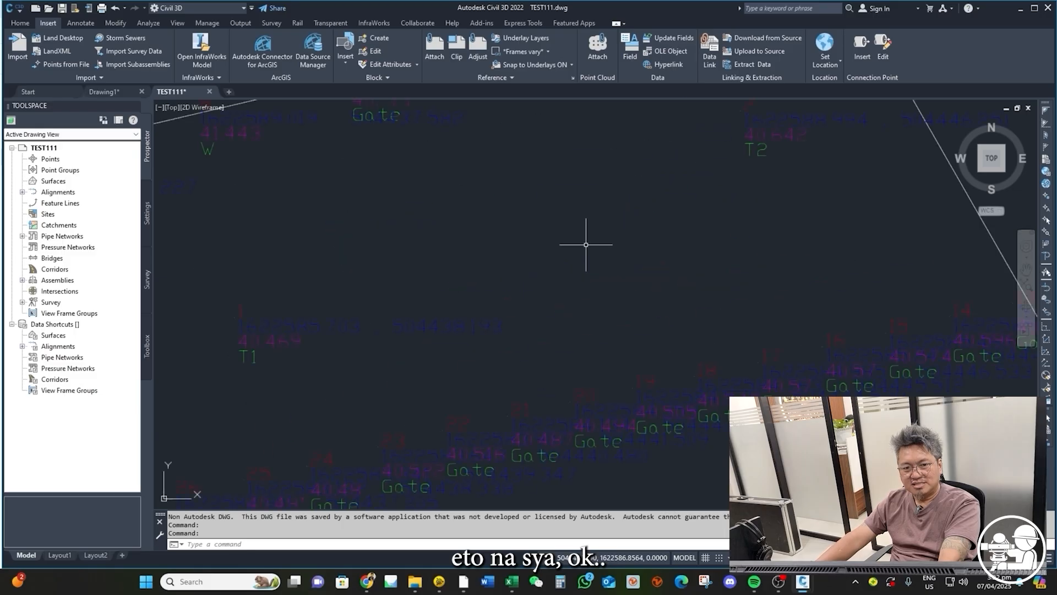
{"action": "scroll", "coordinate": [584, 246], "scroll_direction": "down", "scroll_amount": 8}
Open the text height for editing in the properties of all drawing objects filtered to Text, and leave without changing it
{"action": "left_click", "coordinate": [368, 161]}
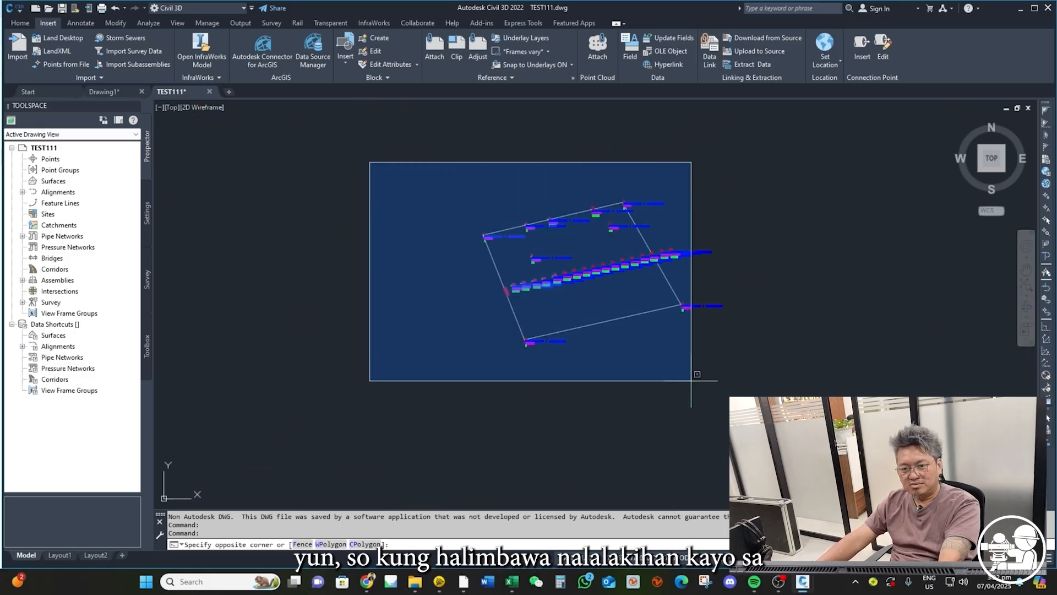
{"action": "left_click", "coordinate": [842, 432]}
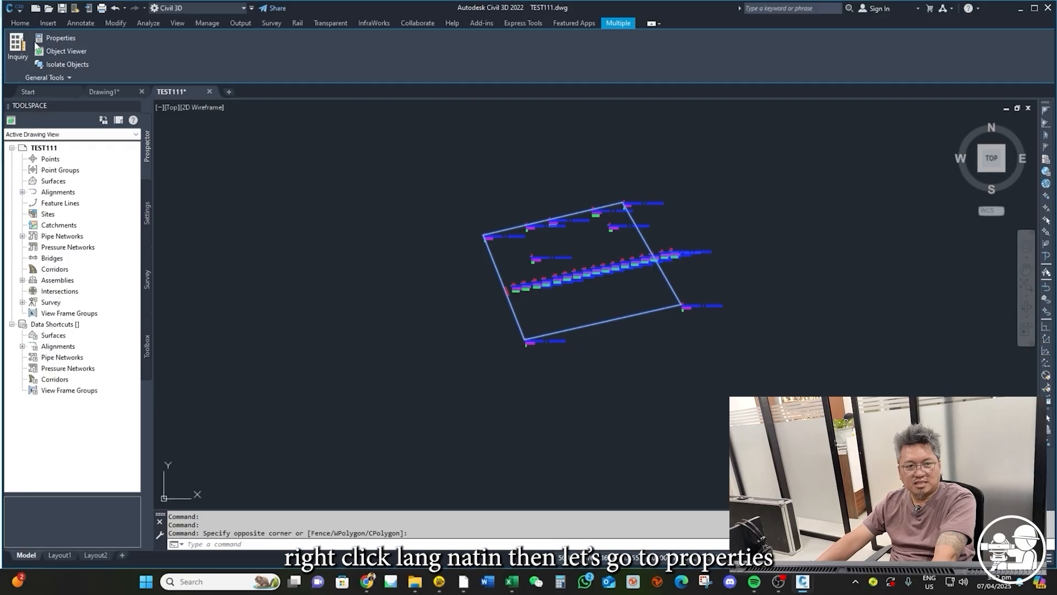
{"action": "left_click", "coordinate": [66, 40]}
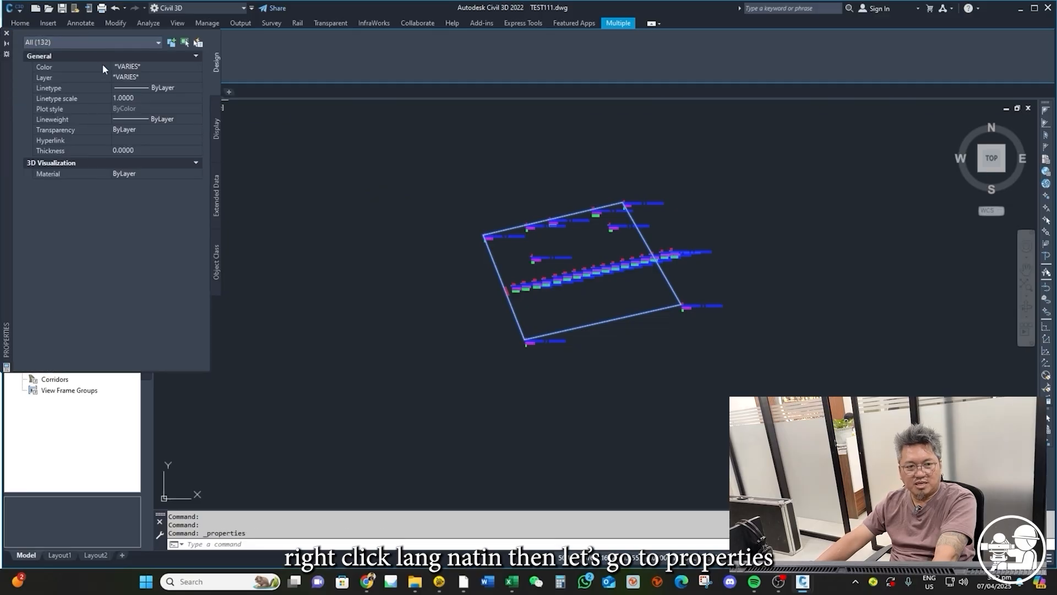
{"action": "left_click", "coordinate": [74, 41]}
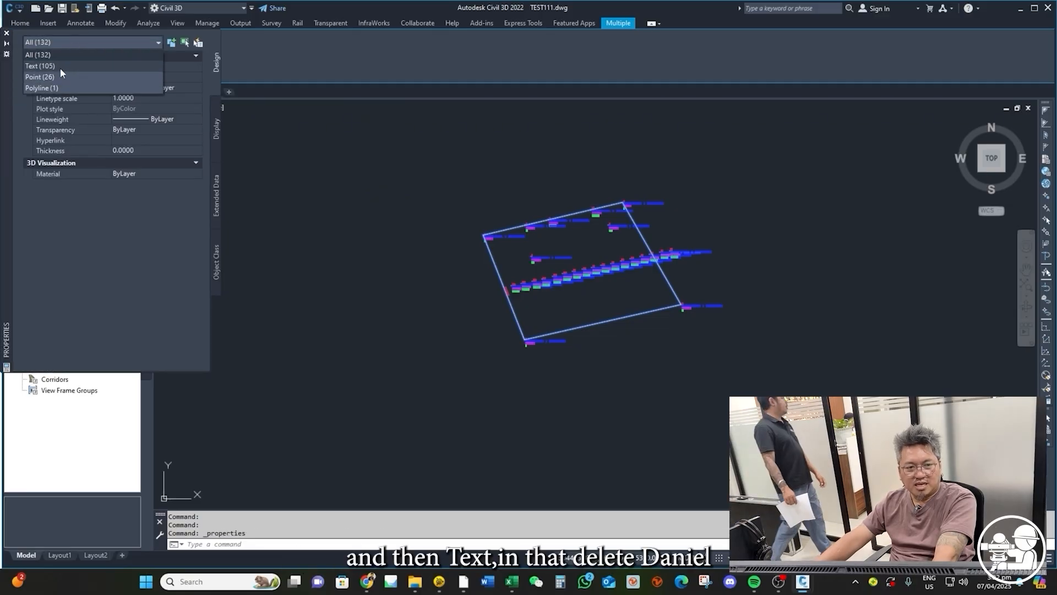
{"action": "left_click", "coordinate": [60, 68]}
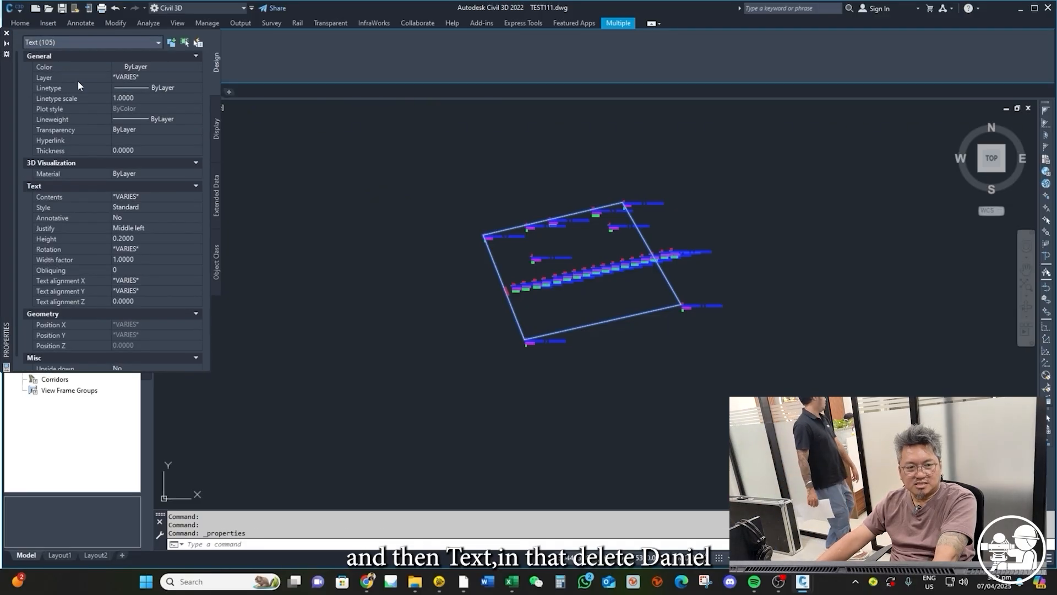
{"action": "left_click", "coordinate": [141, 238]}
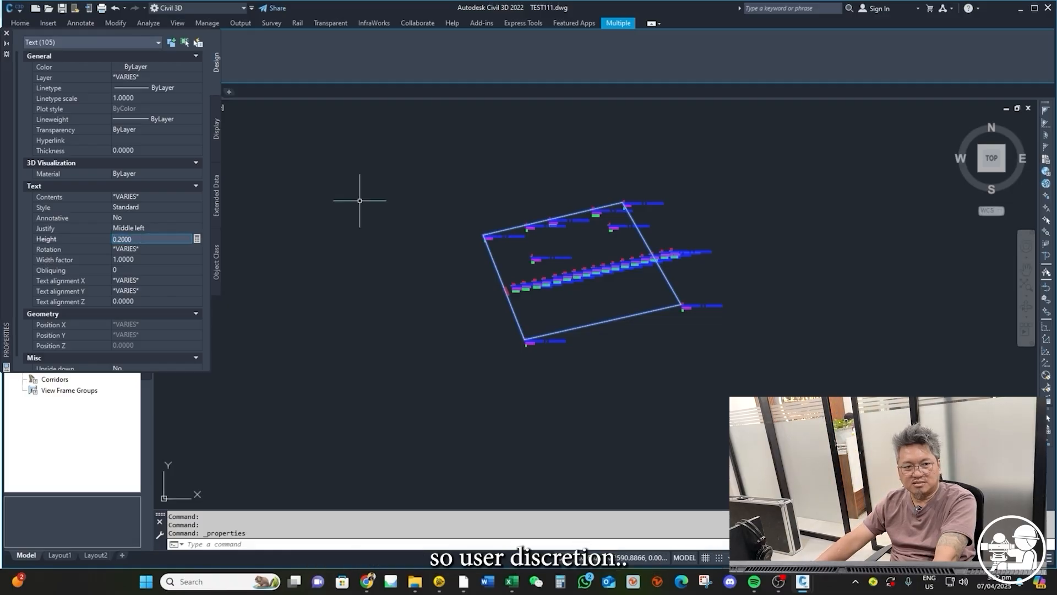
{"action": "left_click", "coordinate": [7, 34]}
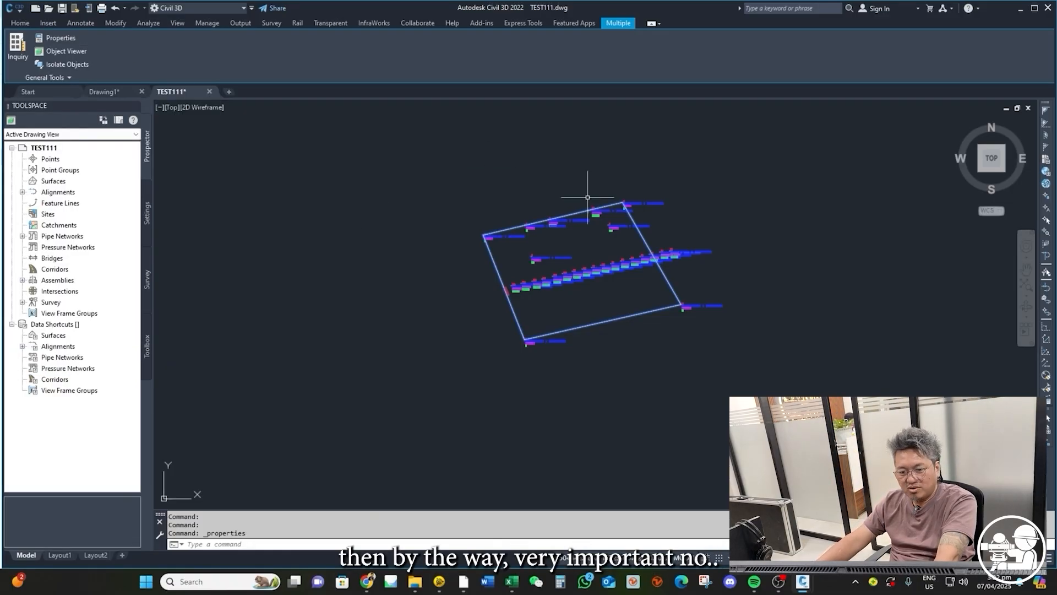
{"action": "key", "text": "Escape"}
{"action": "key", "text": "Escape"}
Set the point display style variable PDMODE to 34
{"action": "scroll", "coordinate": [555, 259], "scroll_direction": "up", "scroll_amount": 5}
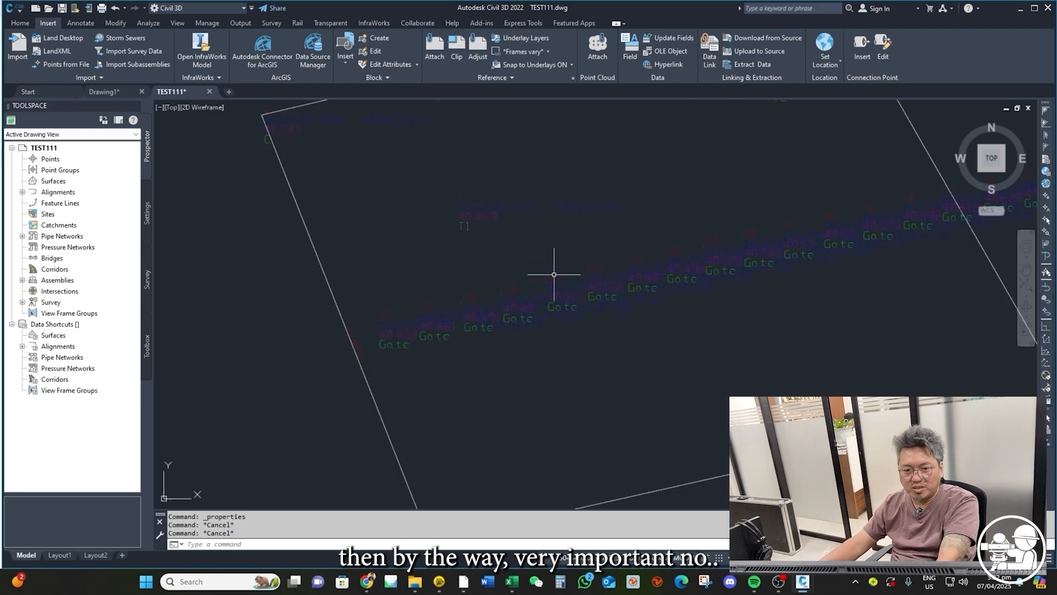
{"action": "scroll", "coordinate": [441, 314], "scroll_direction": "up", "scroll_amount": 3}
{"action": "scroll", "coordinate": [479, 307], "scroll_direction": "down", "scroll_amount": 8}
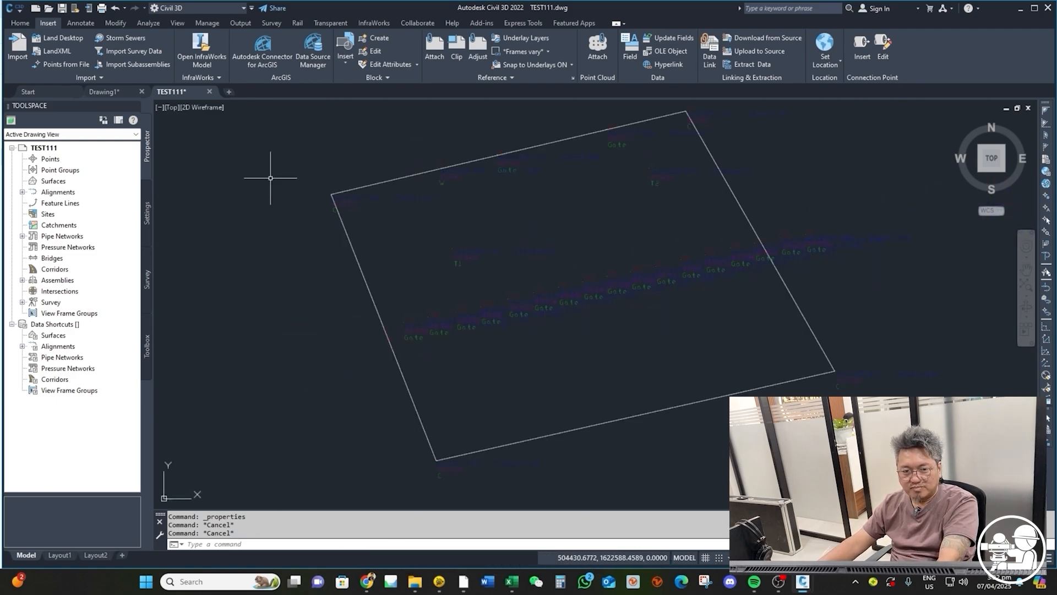
{"action": "scroll", "coordinate": [369, 220], "scroll_direction": "up", "scroll_amount": 6}
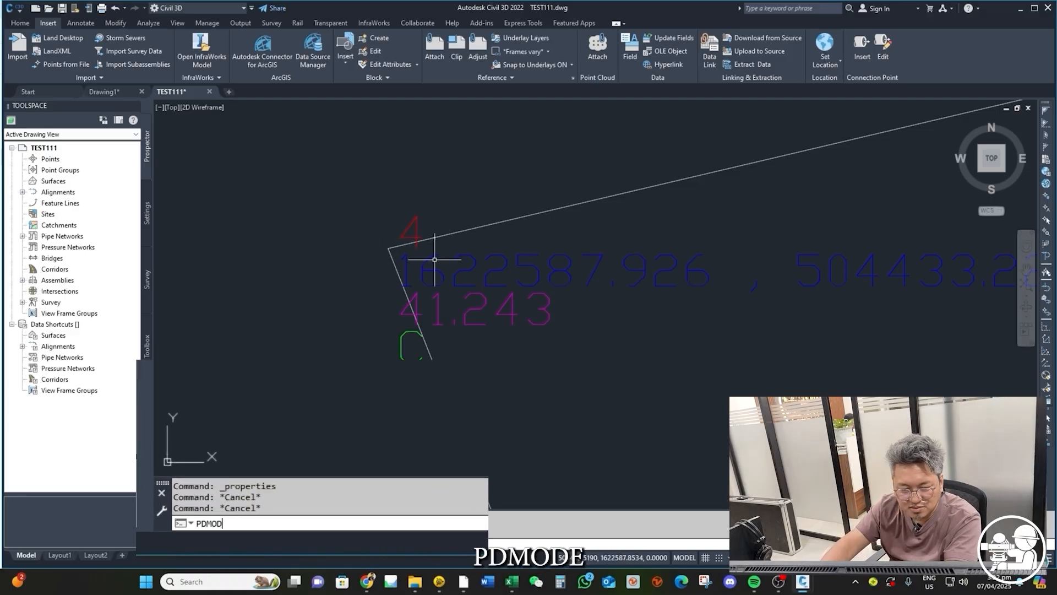
{"action": "type", "text": "E"}
{"action": "key", "text": "Return"}
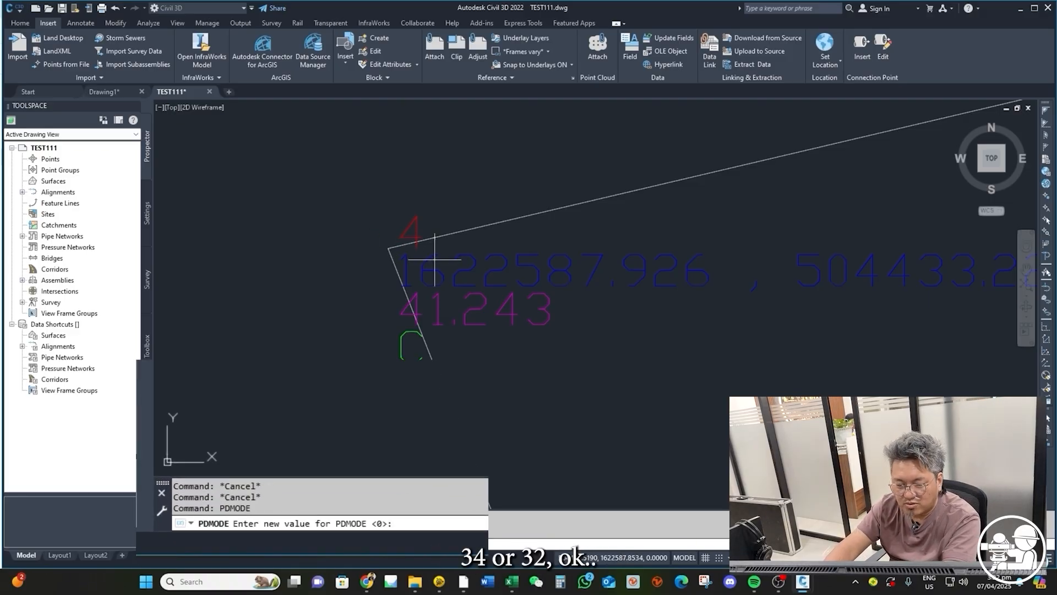
{"action": "type", "text": "34"}
{"action": "key", "text": "Return"}
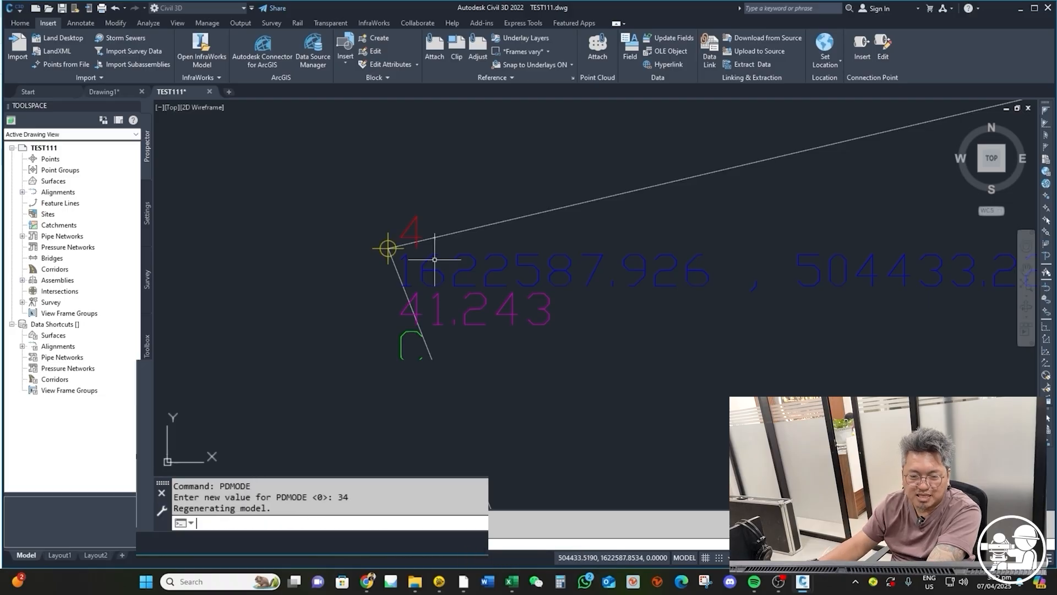
Check the properties of survey point 4 at the boundary corner, including its X, Y and Z position, and close them
{"action": "scroll", "coordinate": [384, 241], "scroll_direction": "down", "scroll_amount": 6}
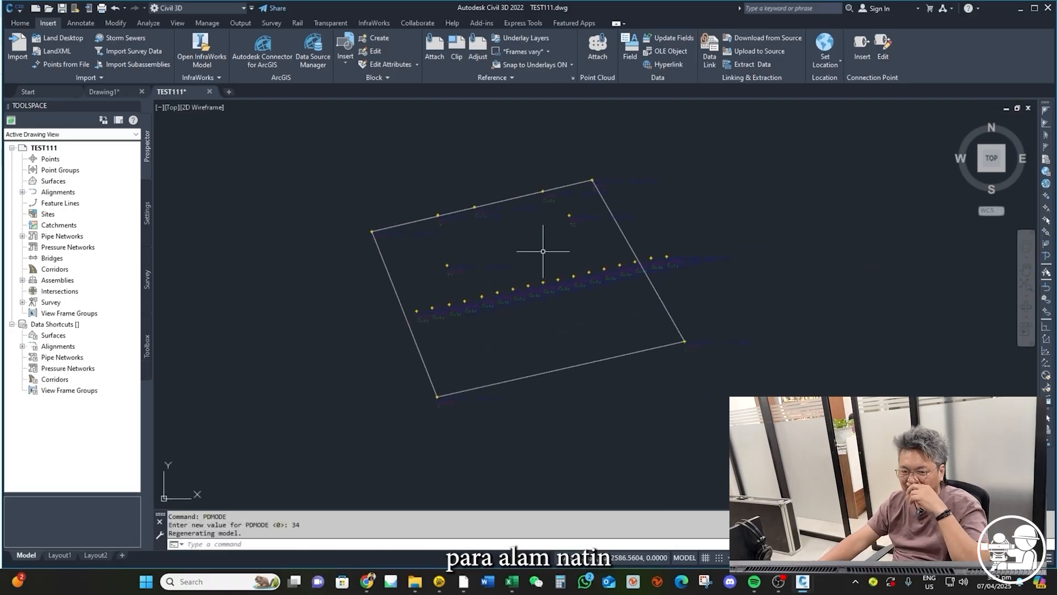
{"action": "scroll", "coordinate": [385, 235], "scroll_direction": "up", "scroll_amount": 5}
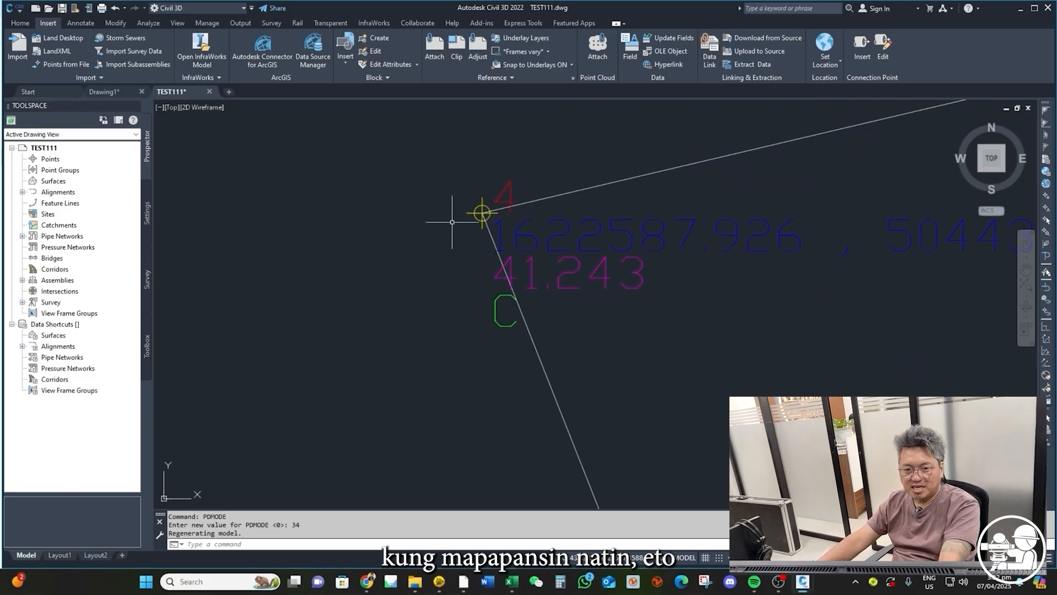
{"action": "right_click", "coordinate": [413, 199]}
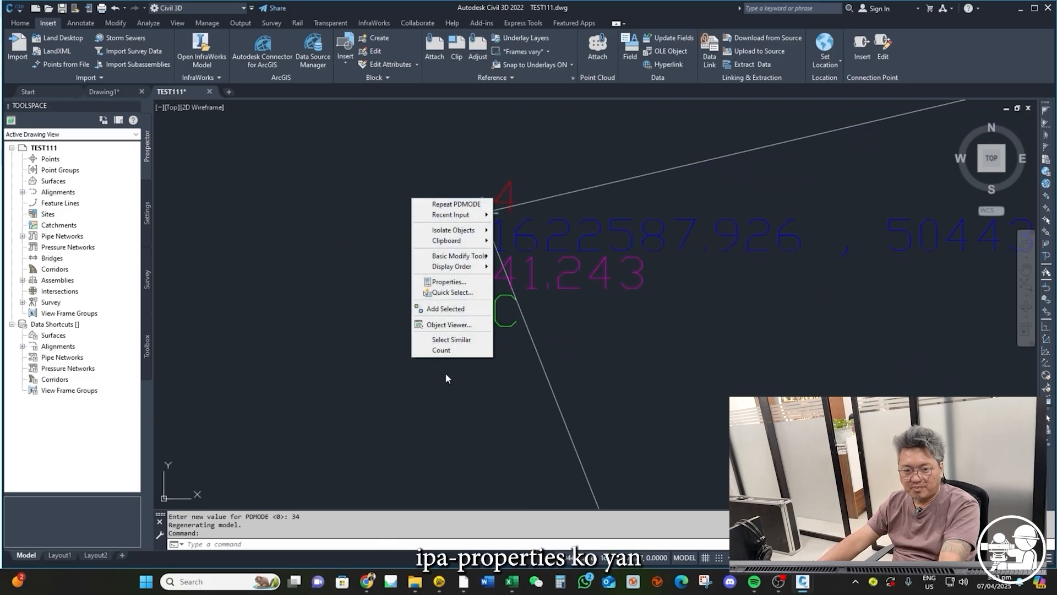
{"action": "left_click", "coordinate": [447, 281]}
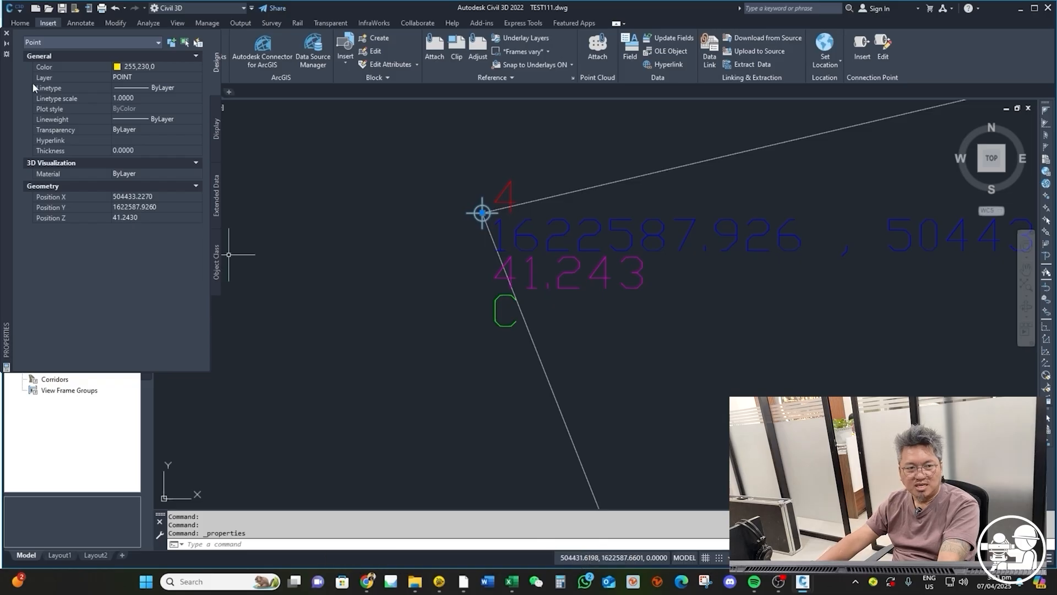
{"action": "left_click", "coordinate": [6, 34]}
Select every object in the drawing, filter the properties to Point and set Position Z to 0
{"action": "scroll", "coordinate": [413, 278], "scroll_direction": "down", "scroll_amount": 6}
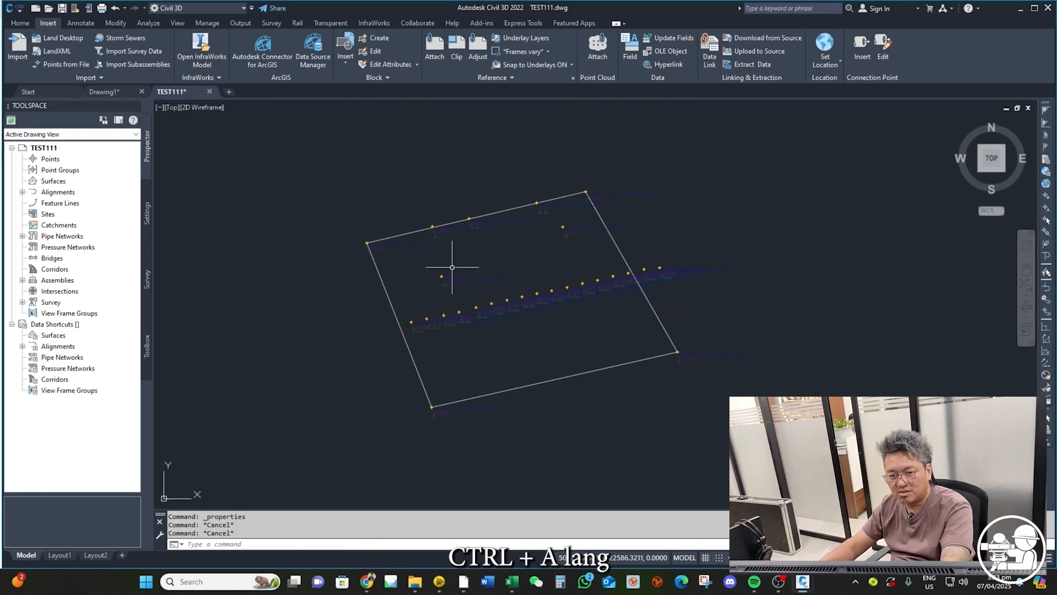
{"action": "key", "text": "ctrl+a"}
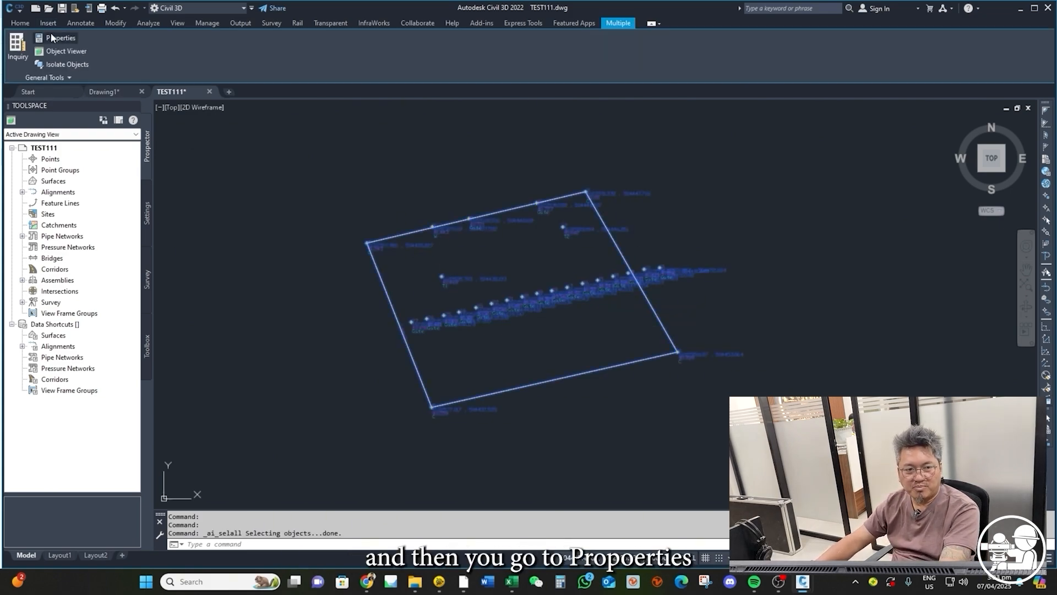
{"action": "left_click", "coordinate": [52, 36]}
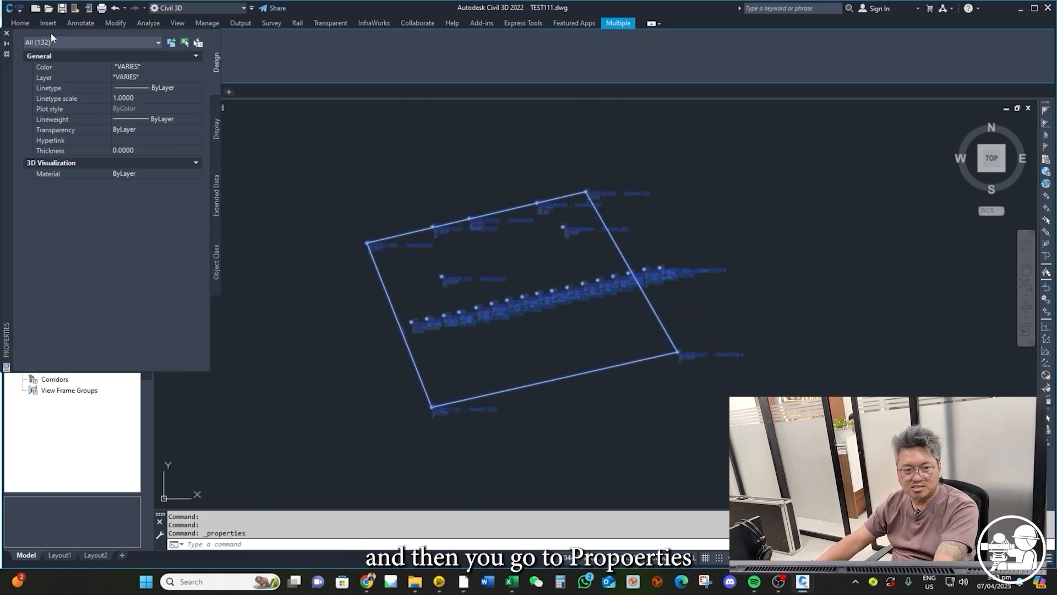
{"action": "left_click", "coordinate": [102, 40]}
{"action": "left_click", "coordinate": [55, 76]}
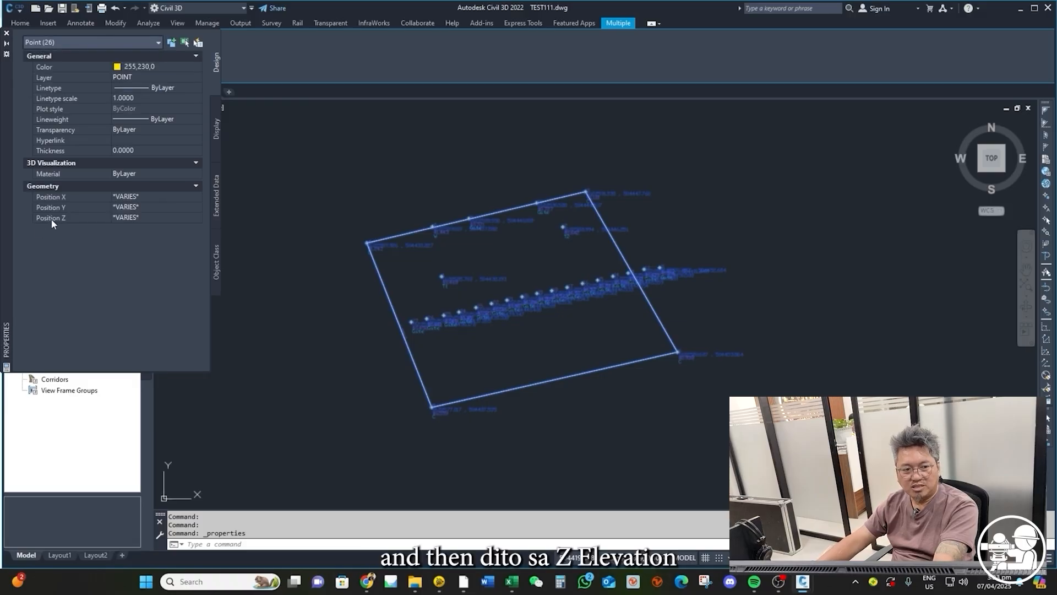
{"action": "left_click", "coordinate": [127, 218]}
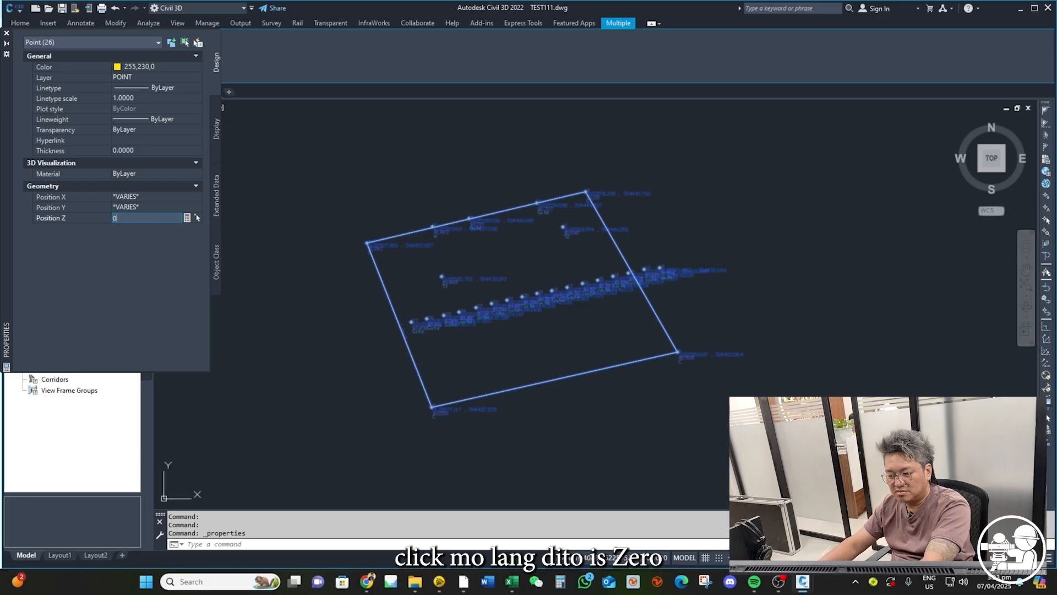
{"action": "type", "text": "0"}
{"action": "key", "text": "Return"}
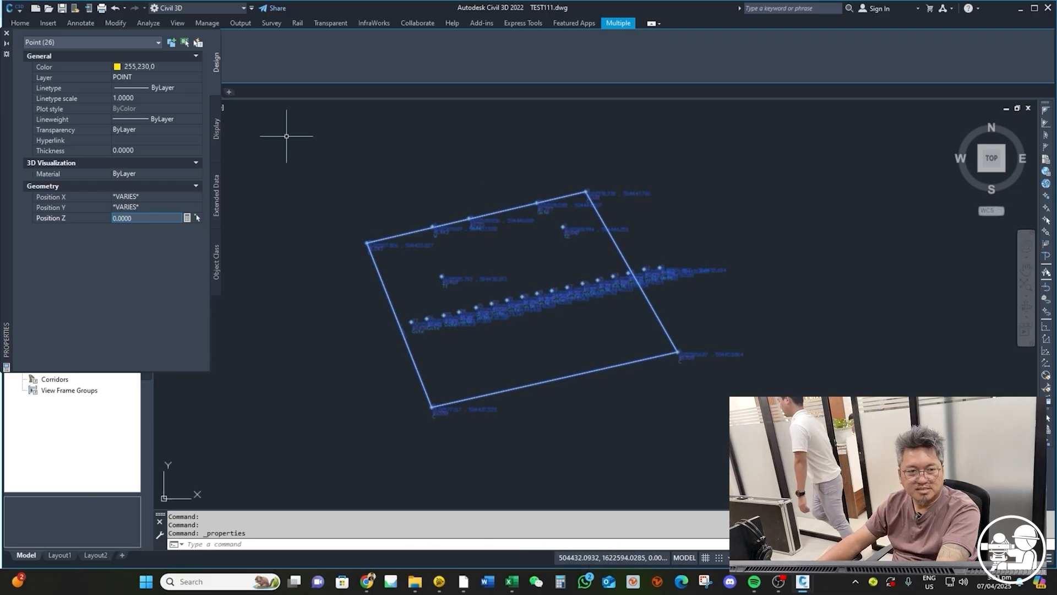
Filter the selection's properties to Polyline to check its elevation, and close the properties with everything deselected
{"action": "left_click", "coordinate": [75, 43]}
{"action": "left_click", "coordinate": [57, 94]}
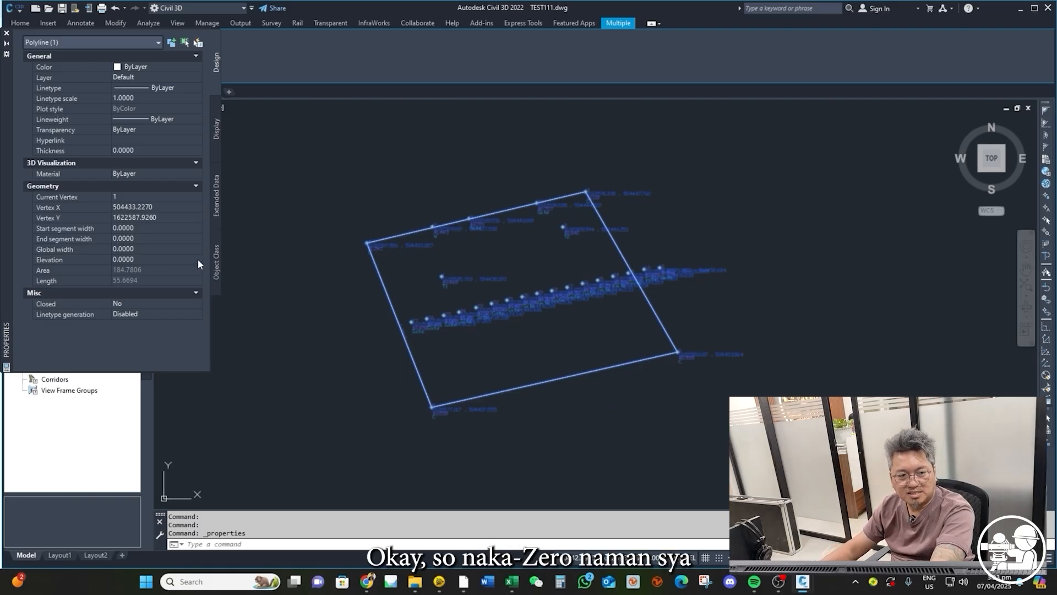
{"action": "key", "text": "Escape"}
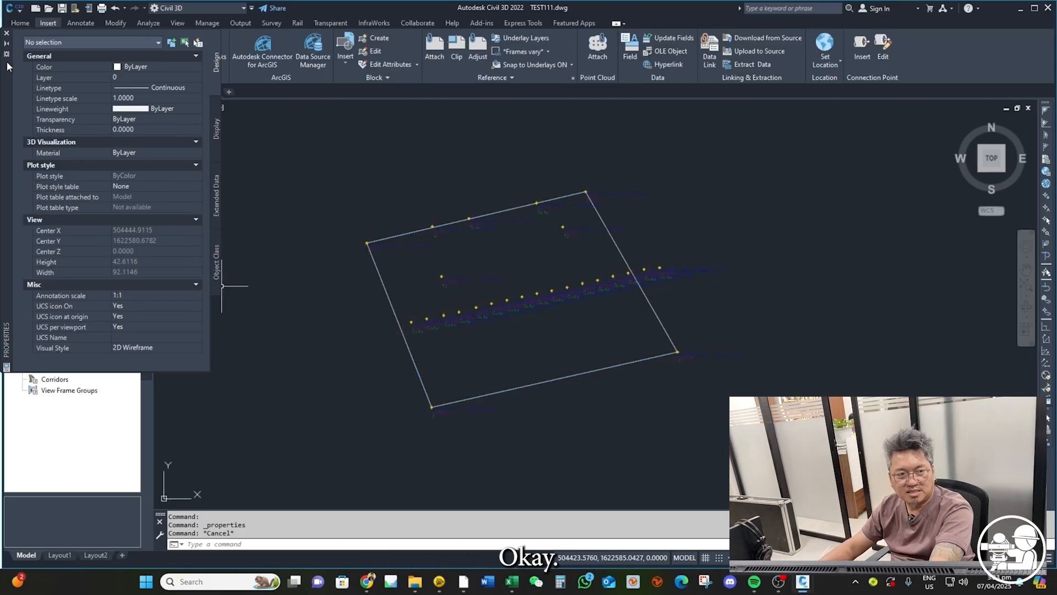
{"action": "left_click", "coordinate": [6, 34]}
{"action": "key", "text": "Escape"}
{"action": "key", "text": "Escape"}
Query the coordinates of survey point 4 at the boundary corner with the ID command
{"action": "scroll", "coordinate": [398, 232], "scroll_direction": "up", "scroll_amount": 9}
{"action": "mouse_move", "coordinate": [288, 266]}
{"action": "middle_mouse_down"}
{"action": "mouse_move", "coordinate": [534, 211]}
{"action": "mouse_move", "coordinate": [538, 219]}
{"action": "middle_mouse_up"}
{"action": "type", "text": "I"}
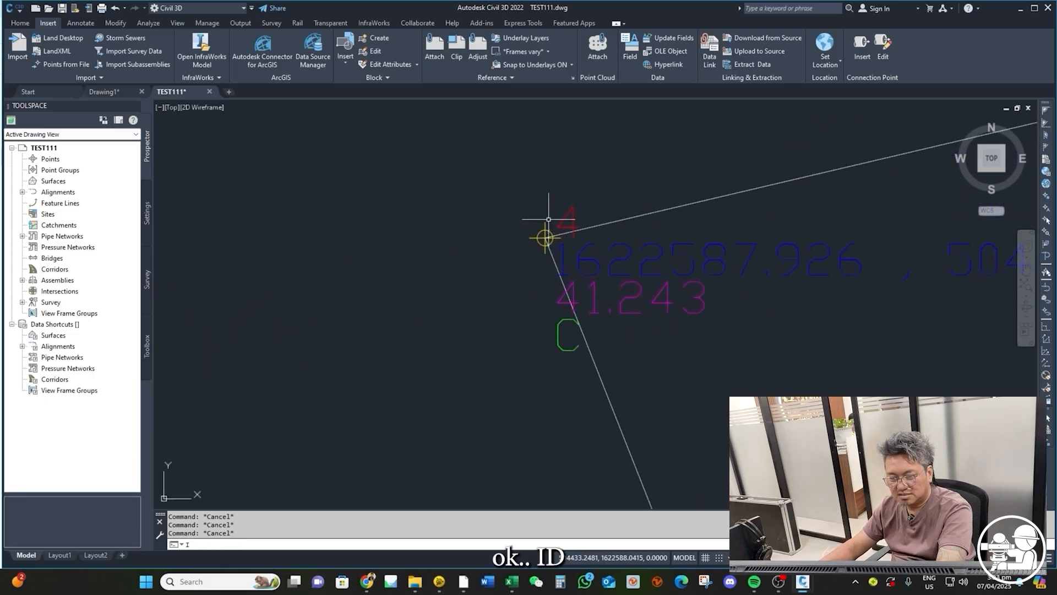
{"action": "type", "text": "D"}
{"action": "key", "text": "Return"}
{"action": "left_click", "coordinate": [545, 236]}
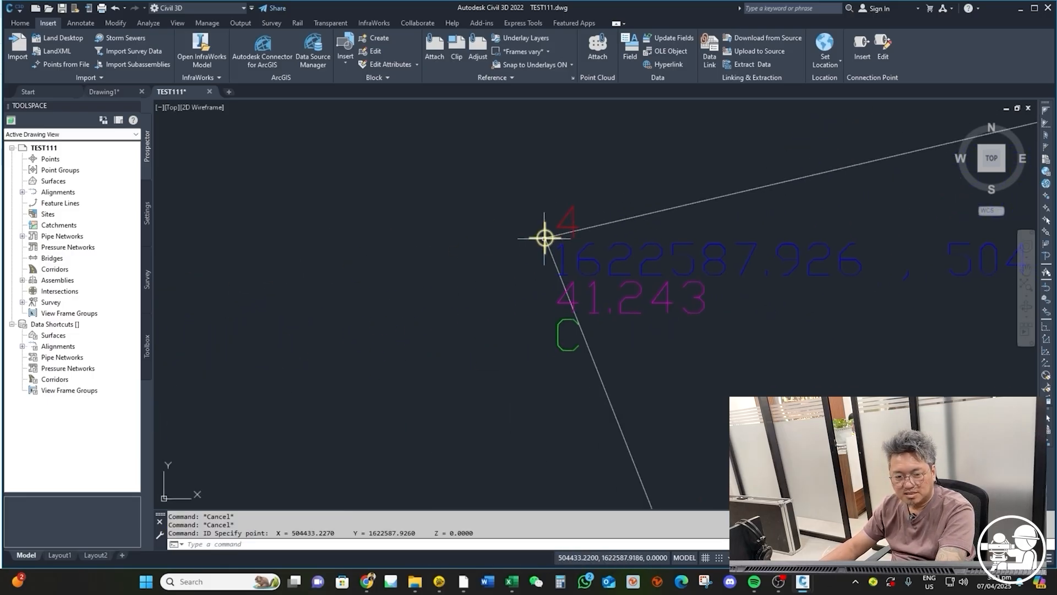
Select the boundary polyline to examine how it connects the corner points, and deselect it
{"action": "scroll", "coordinate": [437, 213], "scroll_direction": "down", "scroll_amount": 6}
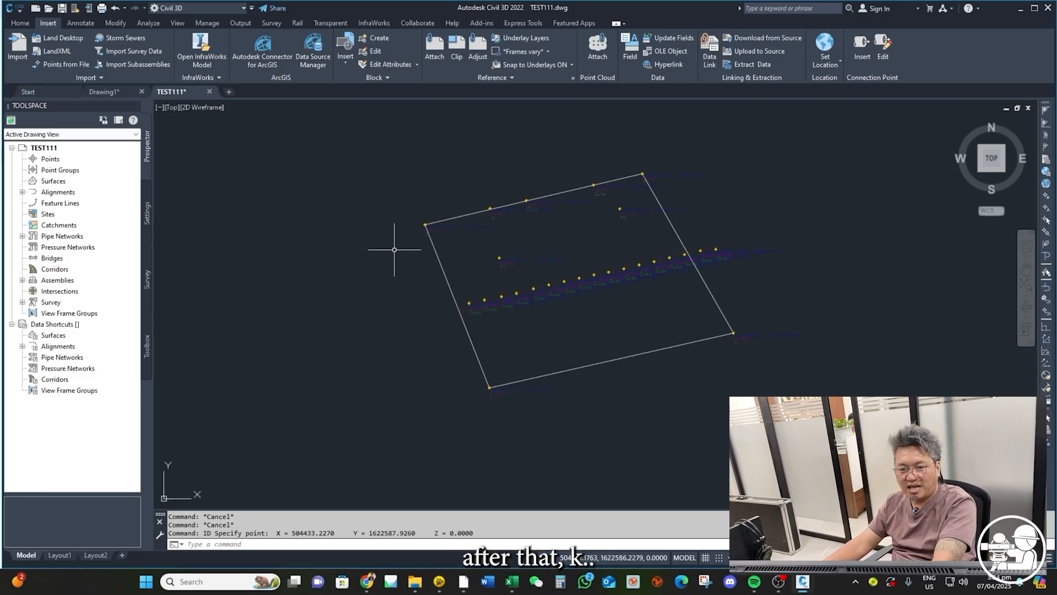
{"action": "middle_click_drag", "start_coordinate": [514, 303], "coordinate": [503, 320]}
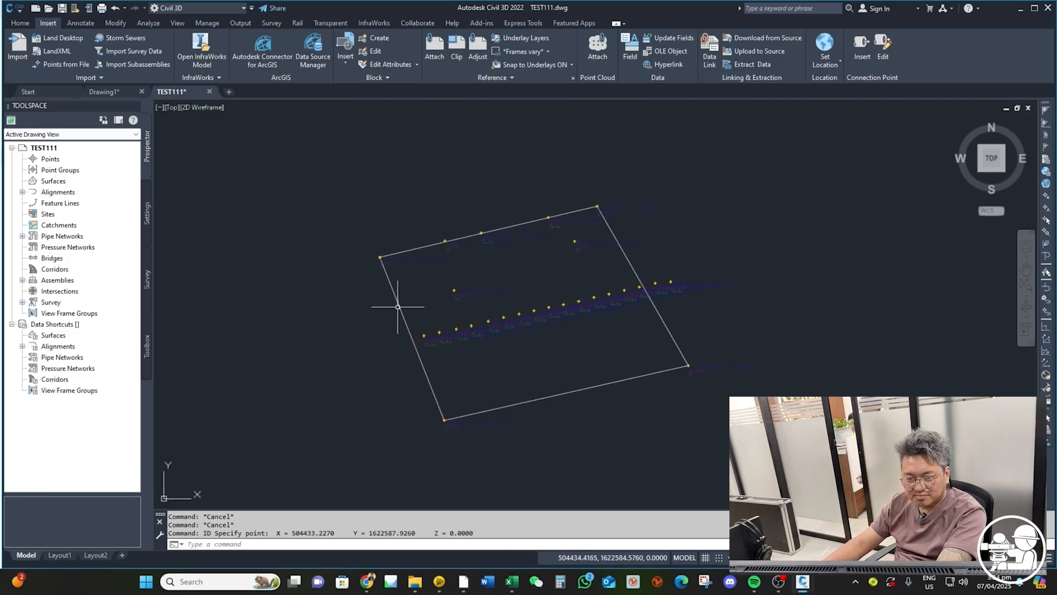
{"action": "left_click", "coordinate": [401, 306]}
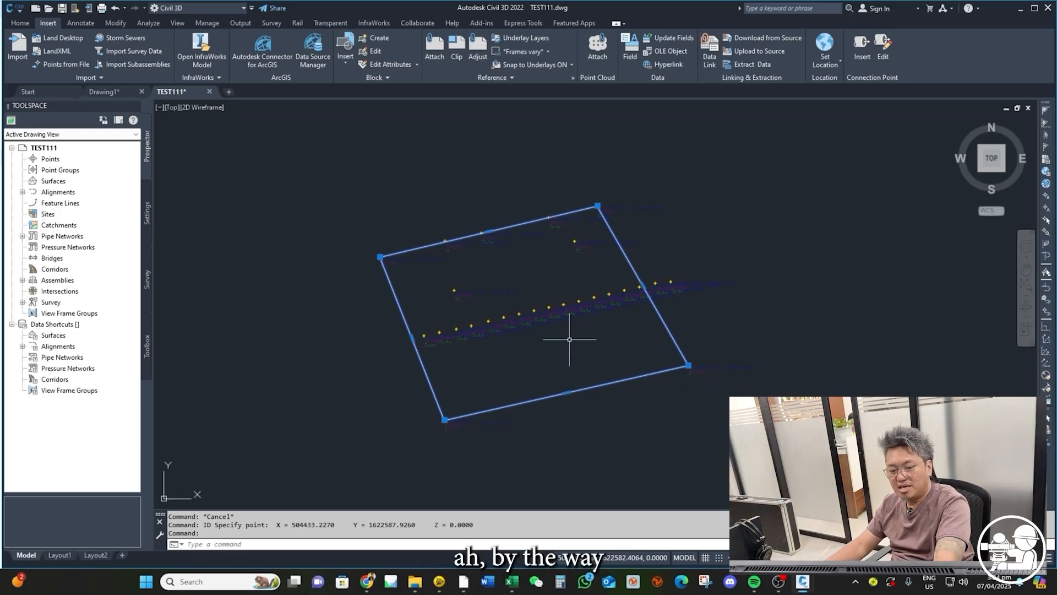
{"action": "key", "text": "Escape"}
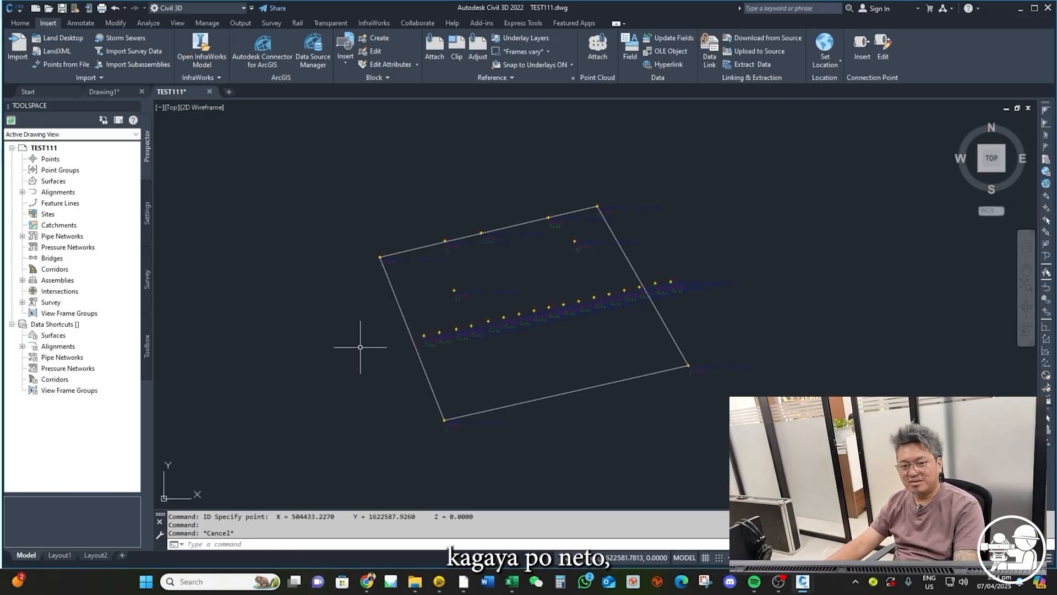
{"action": "left_click", "coordinate": [399, 306]}
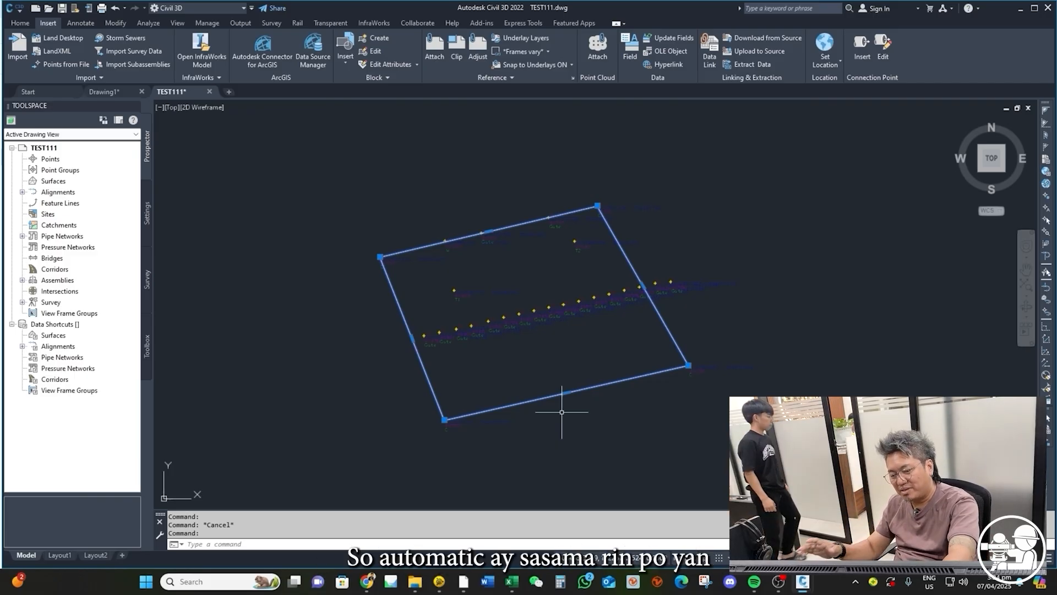
{"action": "key", "text": "Escape"}
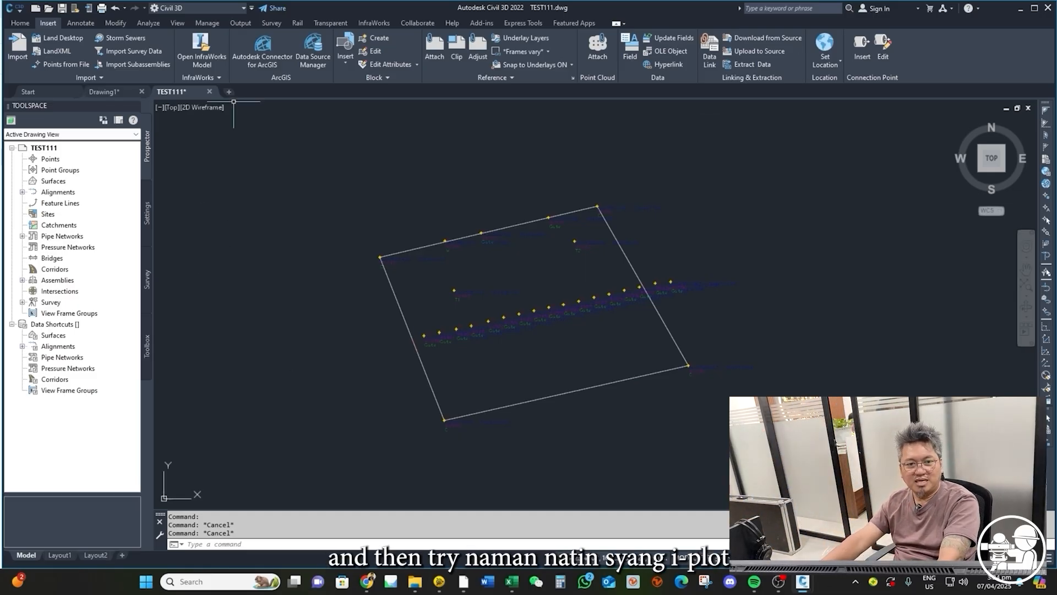
Create a new drawing and set up a point import of TEST111.csv from the RTK folder in PNEZD (comma delimited) format
{"action": "left_click", "coordinate": [229, 92]}
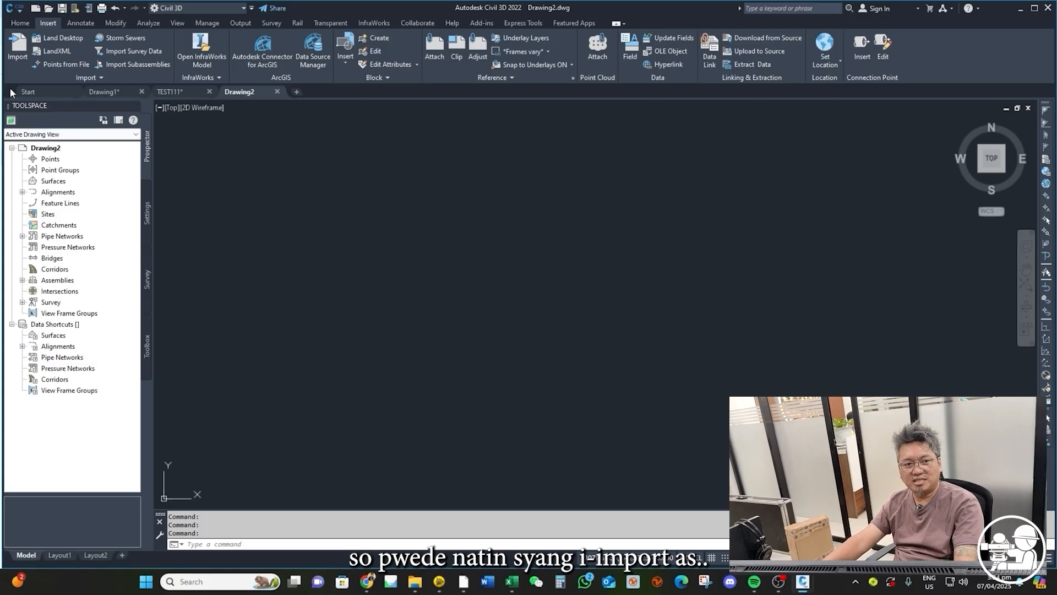
{"action": "left_click", "coordinate": [62, 65]}
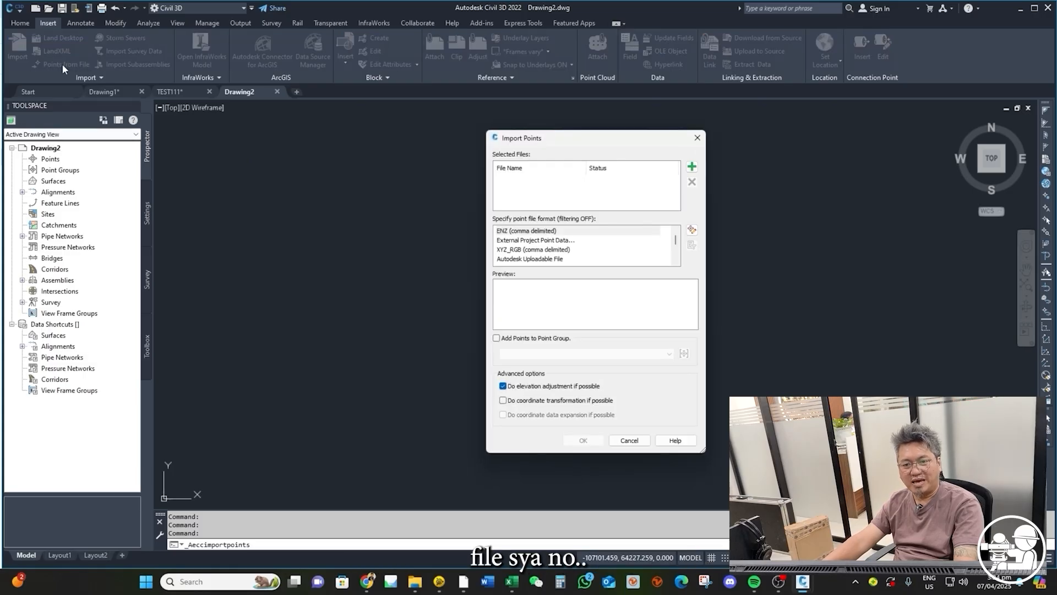
{"action": "scroll", "coordinate": [550, 258], "scroll_direction": "down", "scroll_amount": 3}
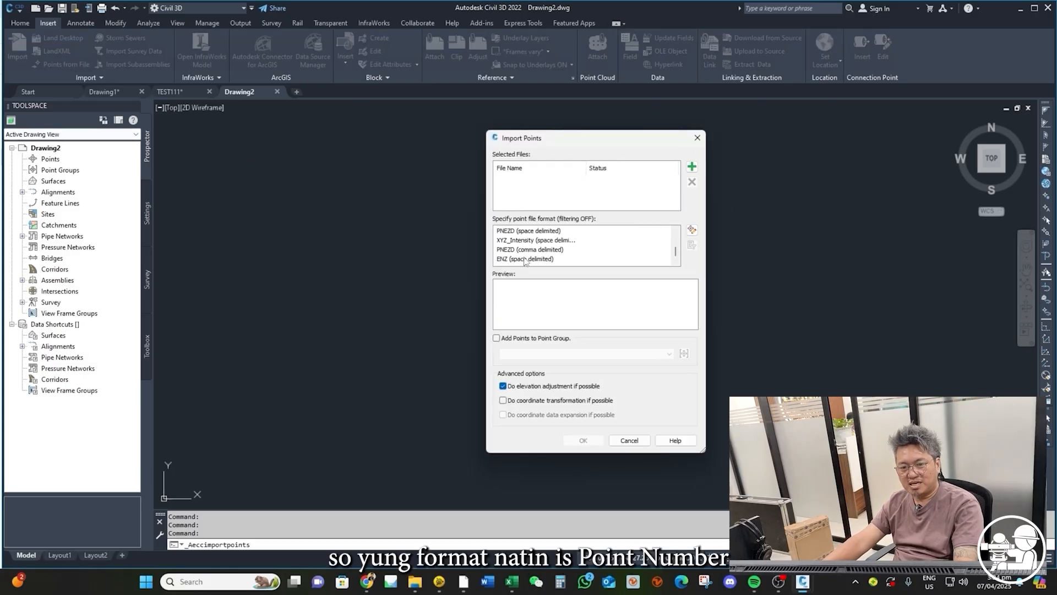
{"action": "left_click", "coordinate": [530, 251]}
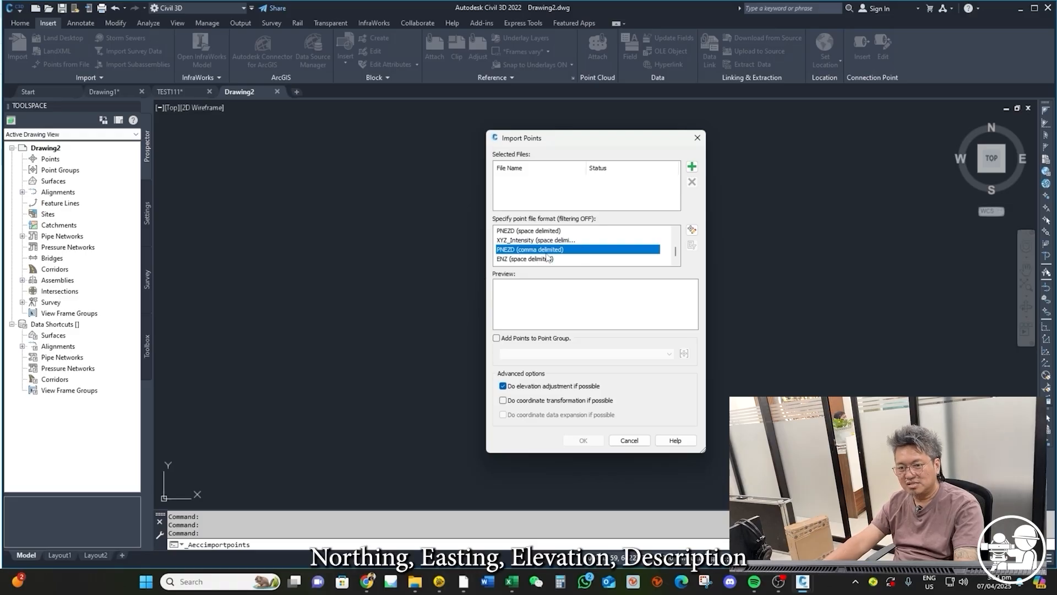
{"action": "left_click", "coordinate": [692, 166]}
{"action": "left_click", "coordinate": [564, 220]}
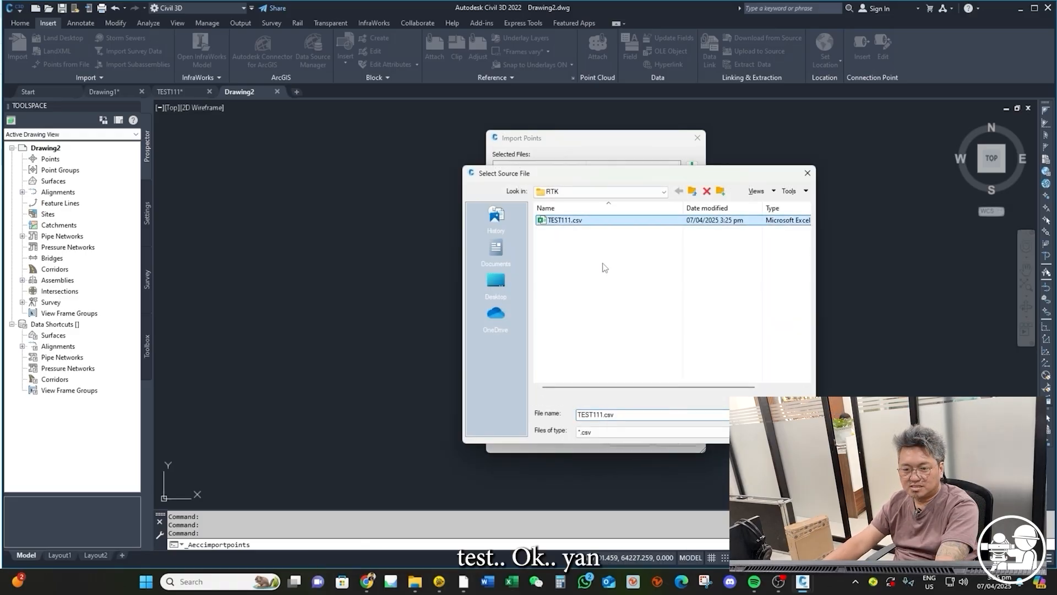
{"action": "left_click", "coordinate": [787, 415]}
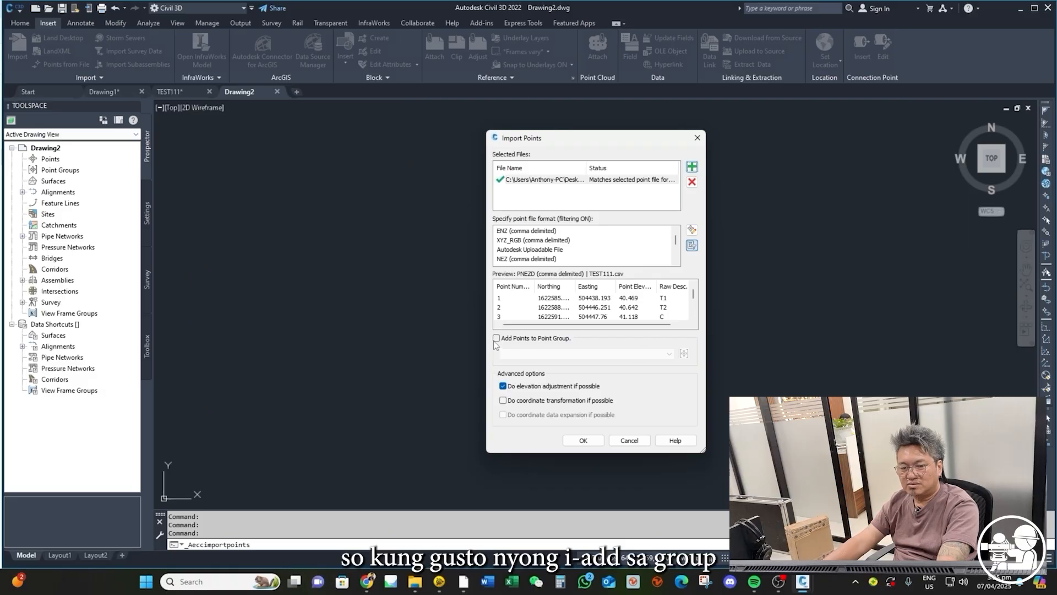
Assign the points being imported to a new point group named LOT
{"action": "left_click", "coordinate": [684, 353]}
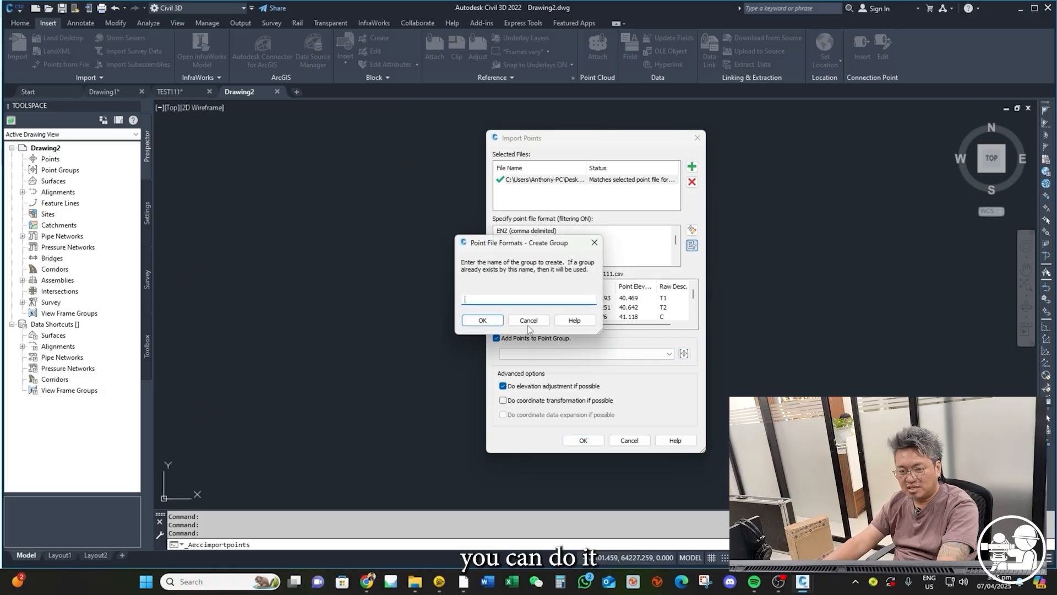
{"action": "type", "text": "L"}
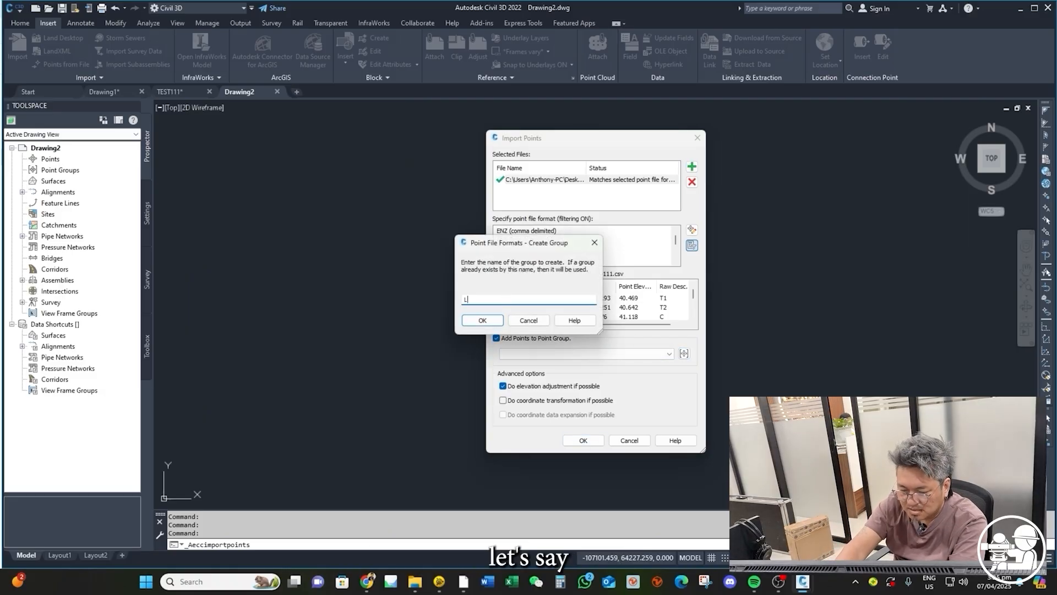
{"action": "type", "text": "OT"}
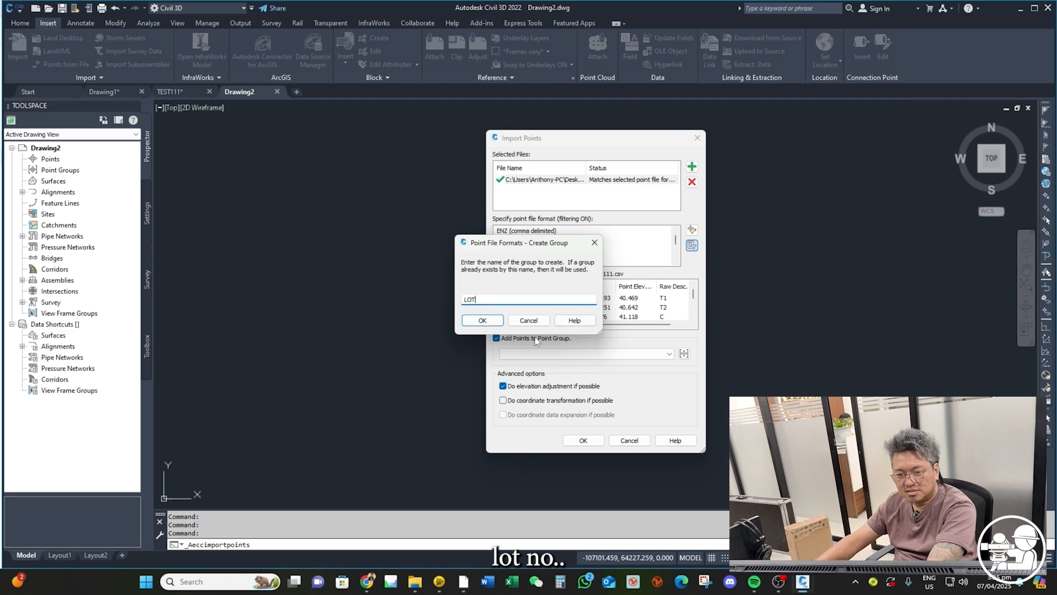
{"action": "left_click", "coordinate": [481, 321]}
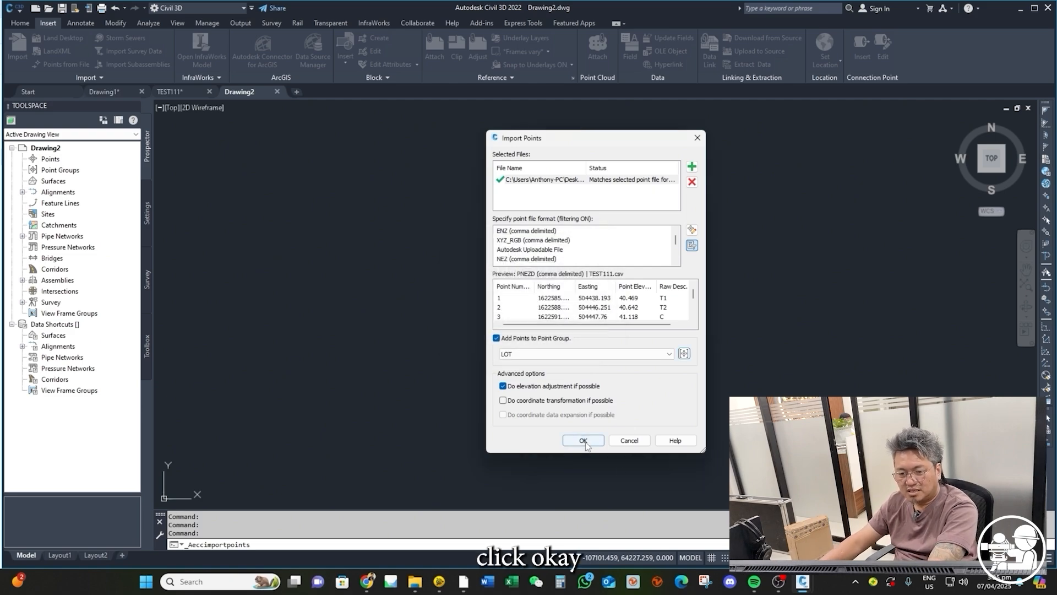
Import the TEST111.csv points into the LOT point group and zoom to the drawing extents
{"action": "left_click", "coordinate": [583, 440]}
{"action": "type", "text": "z"}
{"action": "key", "text": "Return"}
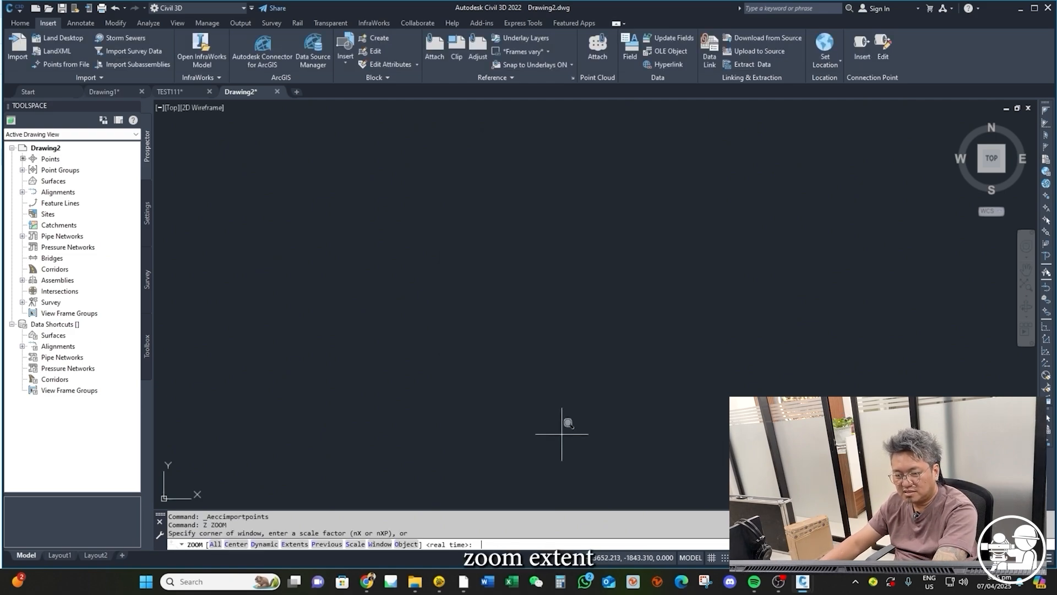
{"action": "type", "text": "E"}
{"action": "key", "text": "Return"}
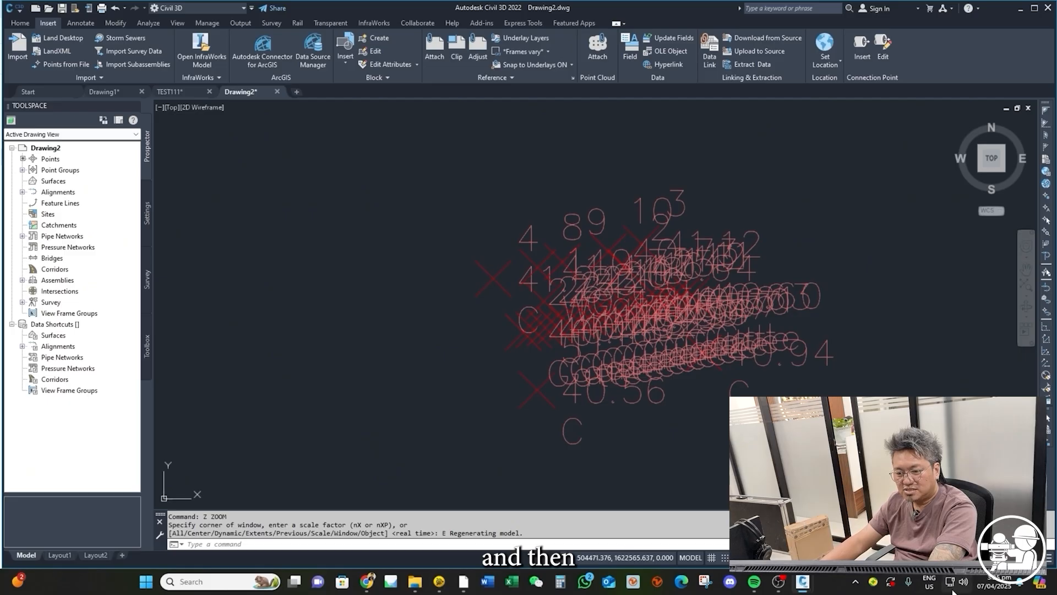
Set the annotation scale to 1:100 and review the corner, gate and station points
{"action": "left_click", "coordinate": [903, 558]}
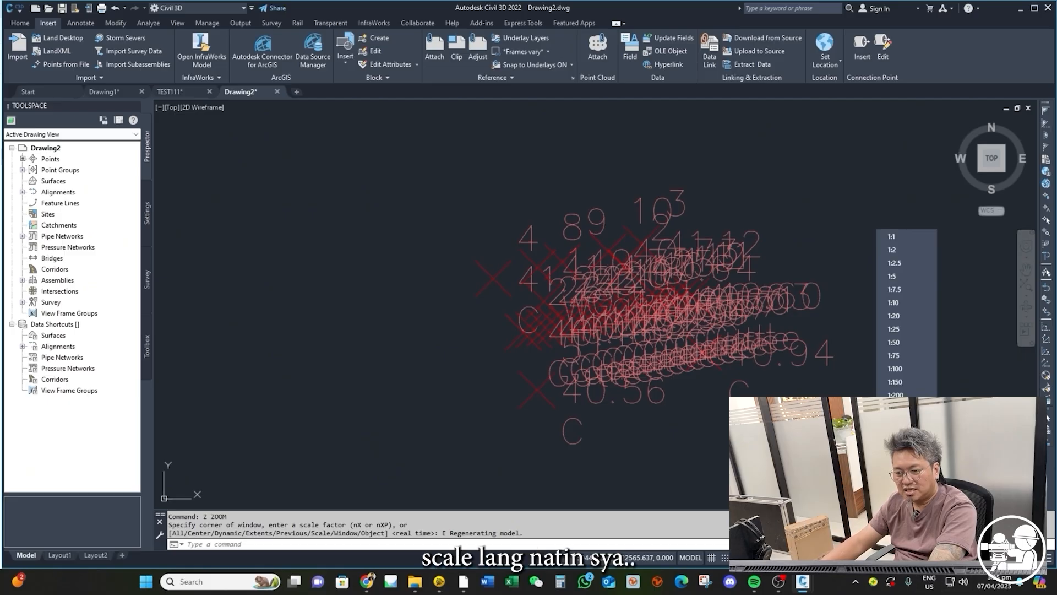
{"action": "left_click", "coordinate": [892, 369]}
{"action": "scroll", "coordinate": [595, 333], "scroll_direction": "up", "scroll_amount": 3}
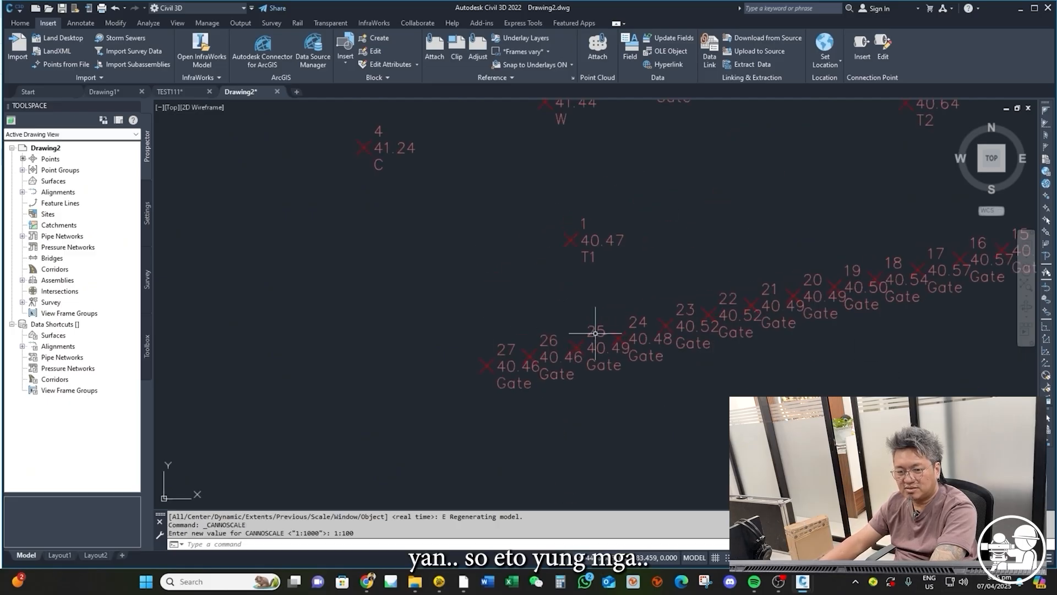
{"action": "scroll", "coordinate": [449, 295], "scroll_direction": "down", "scroll_amount": 4}
{"action": "scroll", "coordinate": [371, 231], "scroll_direction": "up", "scroll_amount": 4}
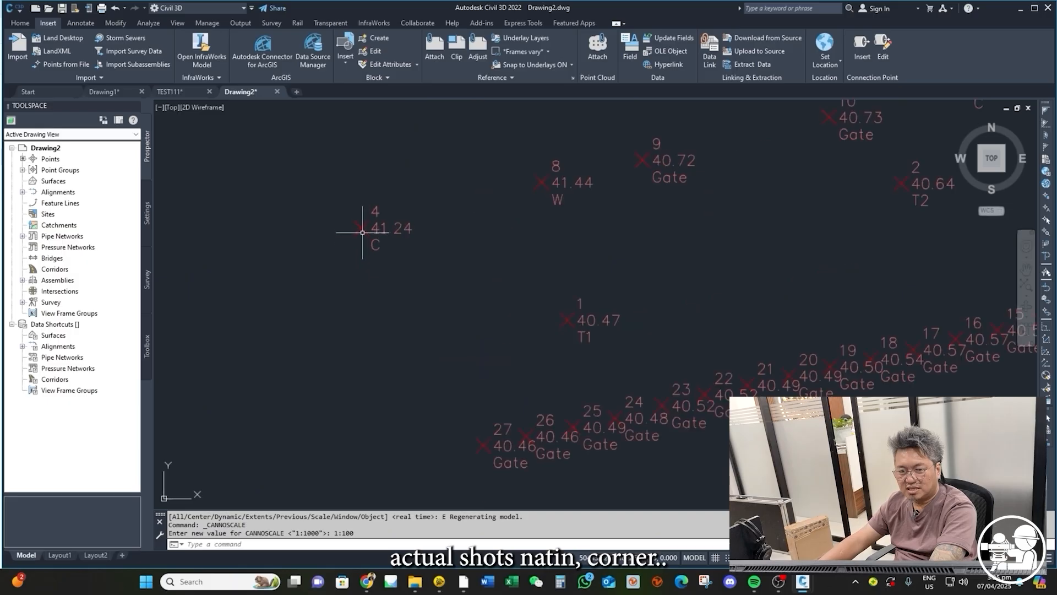
{"action": "scroll", "coordinate": [502, 212], "scroll_direction": "down", "scroll_amount": 3}
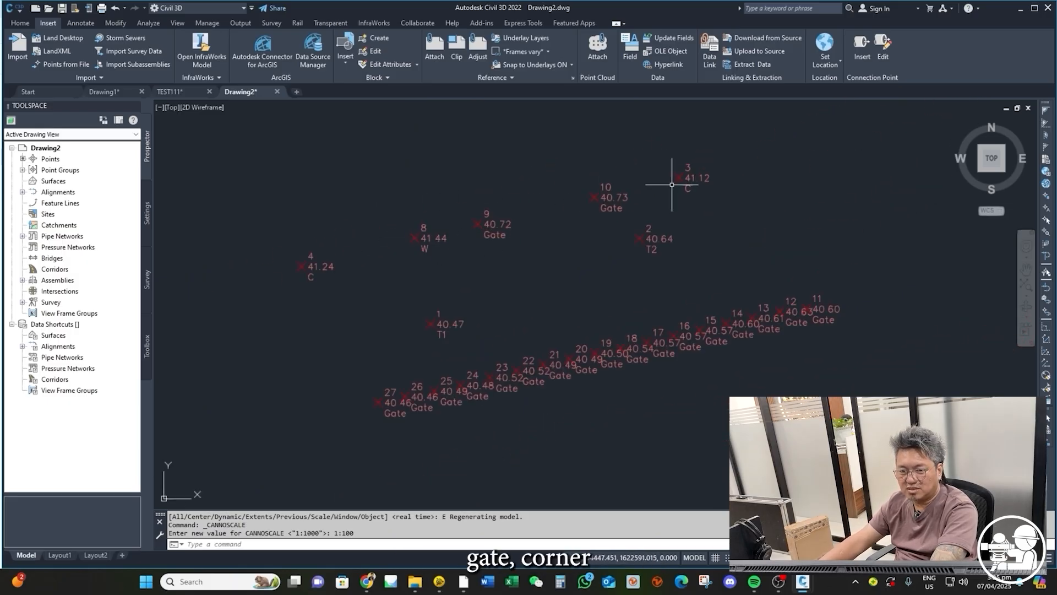
{"action": "middle_click_drag", "start_coordinate": [712, 346], "coordinate": [662, 254]}
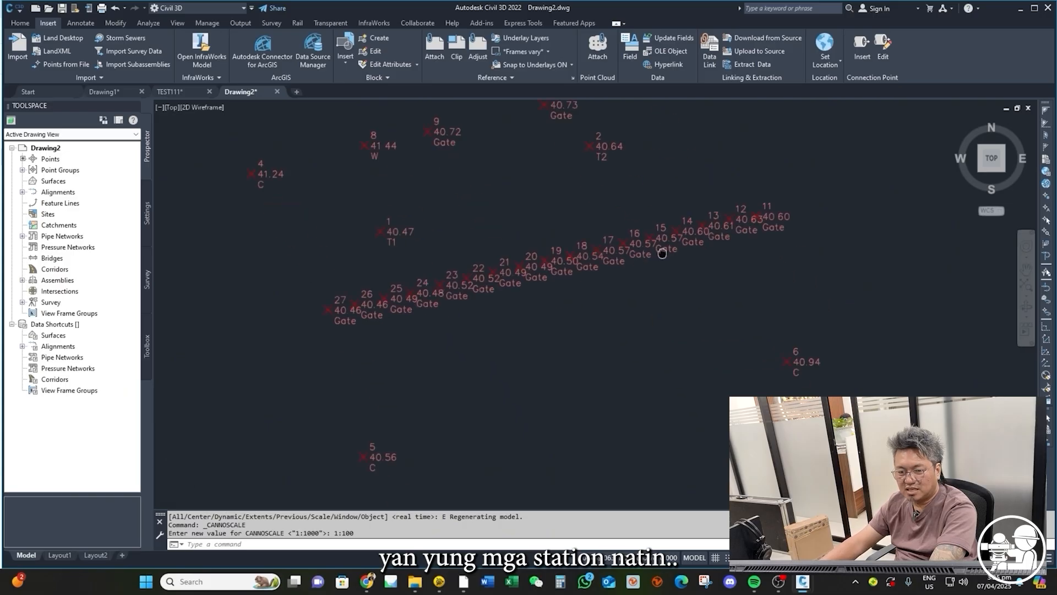
{"action": "scroll", "coordinate": [662, 253], "scroll_direction": "down", "scroll_amount": 3}
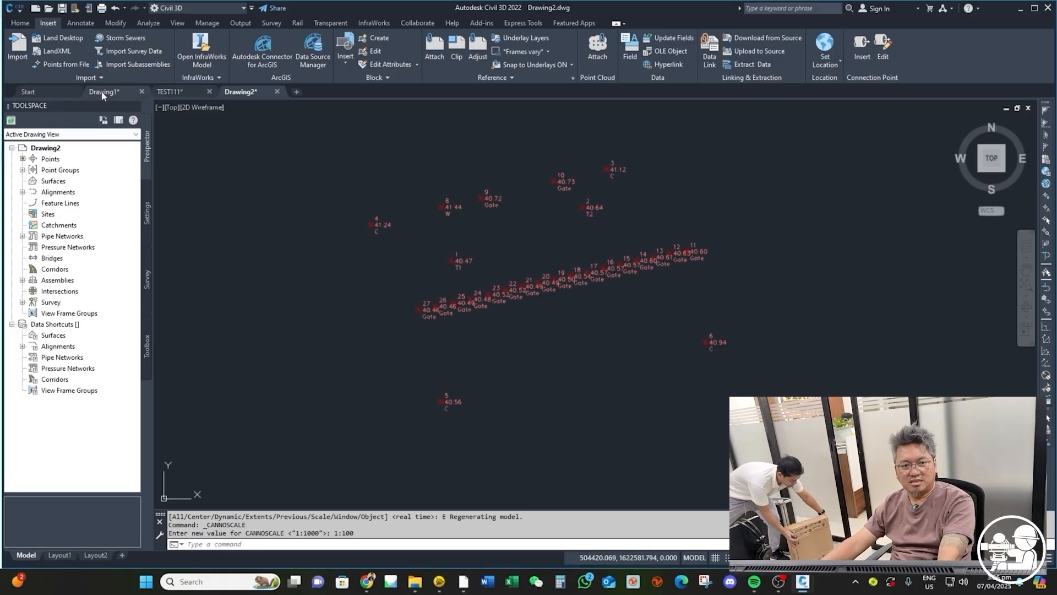
Open the lot plan drawing LOT_111.dwg from the CARMEL folder
{"action": "left_click", "coordinate": [16, 8]}
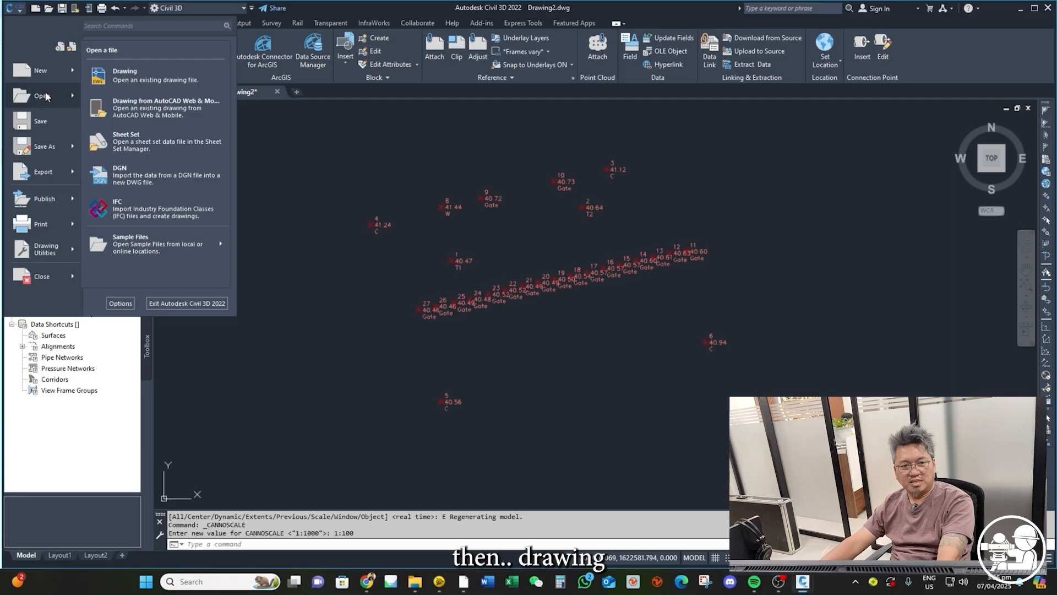
{"action": "left_click", "coordinate": [125, 75]}
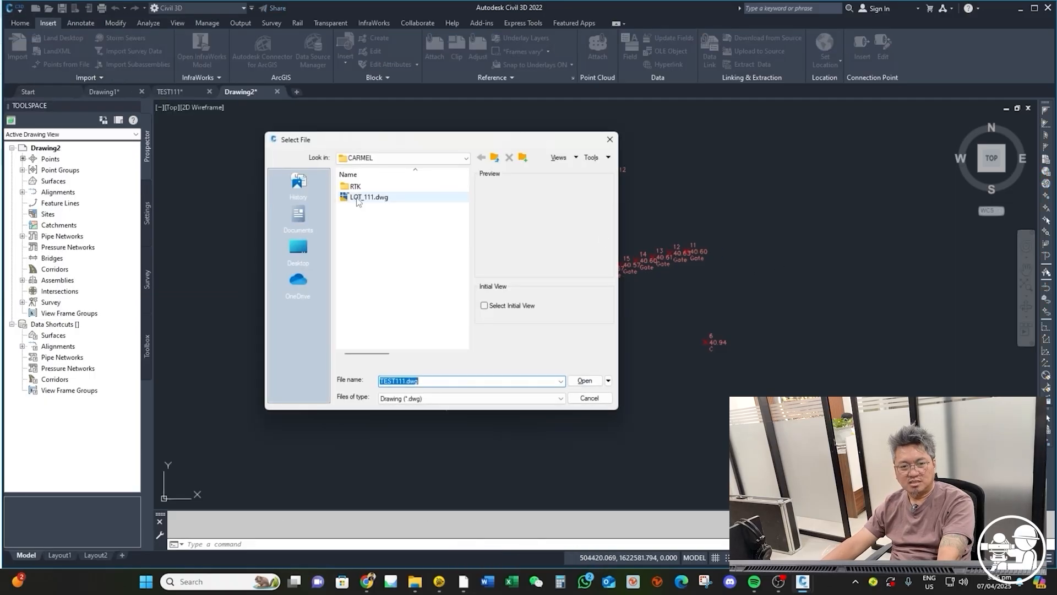
{"action": "left_click", "coordinate": [363, 197]}
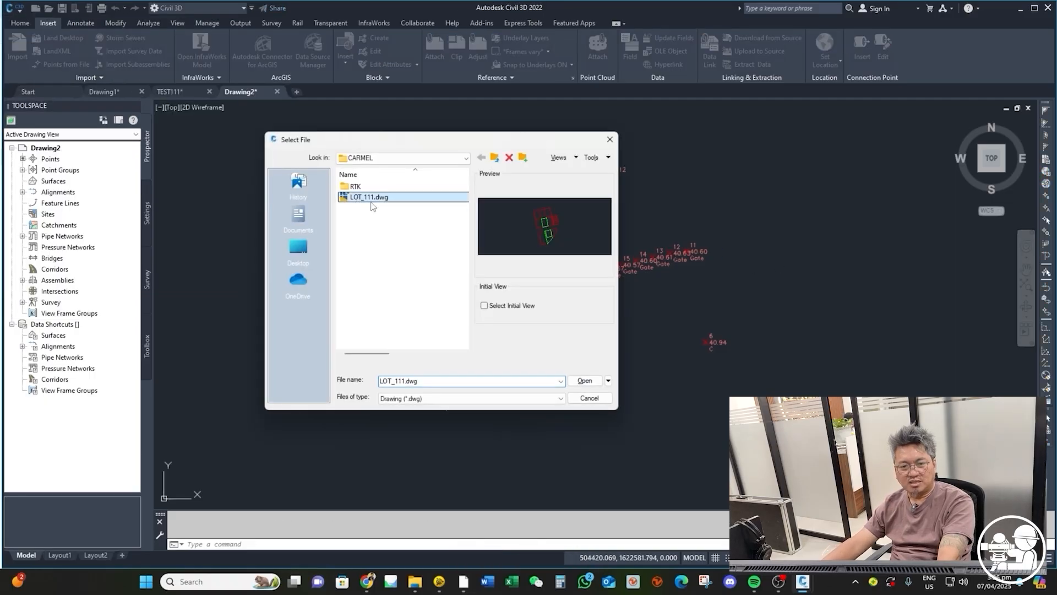
{"action": "left_click", "coordinate": [582, 381]}
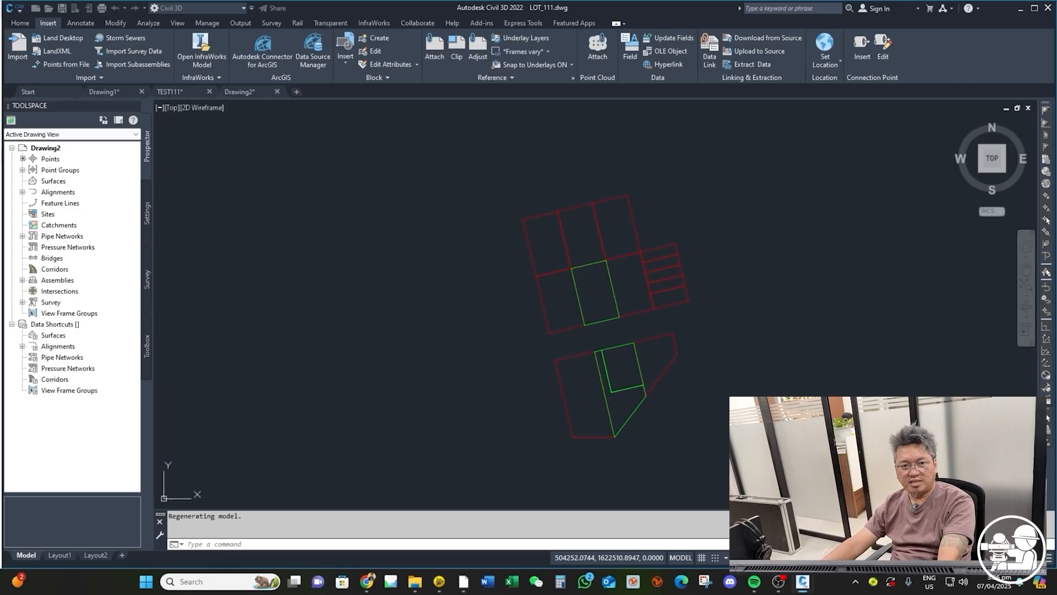
{"action": "scroll", "coordinate": [386, 176], "scroll_direction": "down", "scroll_amount": 2}
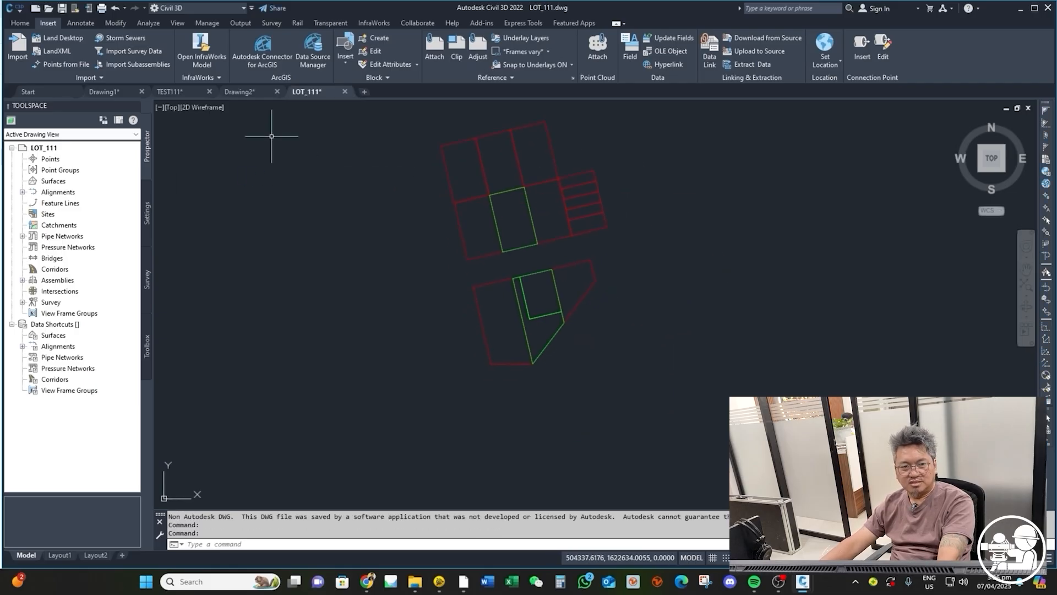
Compare the survey points in the TEST111 drawing with those imported in Drawing2
{"action": "left_click", "coordinate": [236, 92]}
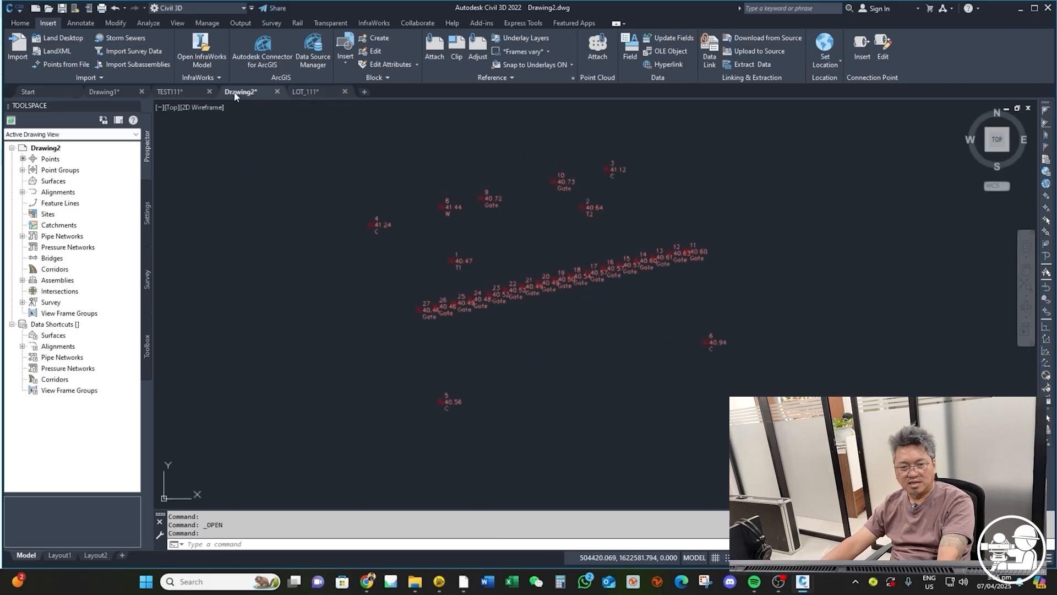
{"action": "left_click", "coordinate": [175, 92]}
{"action": "left_click", "coordinate": [237, 92]}
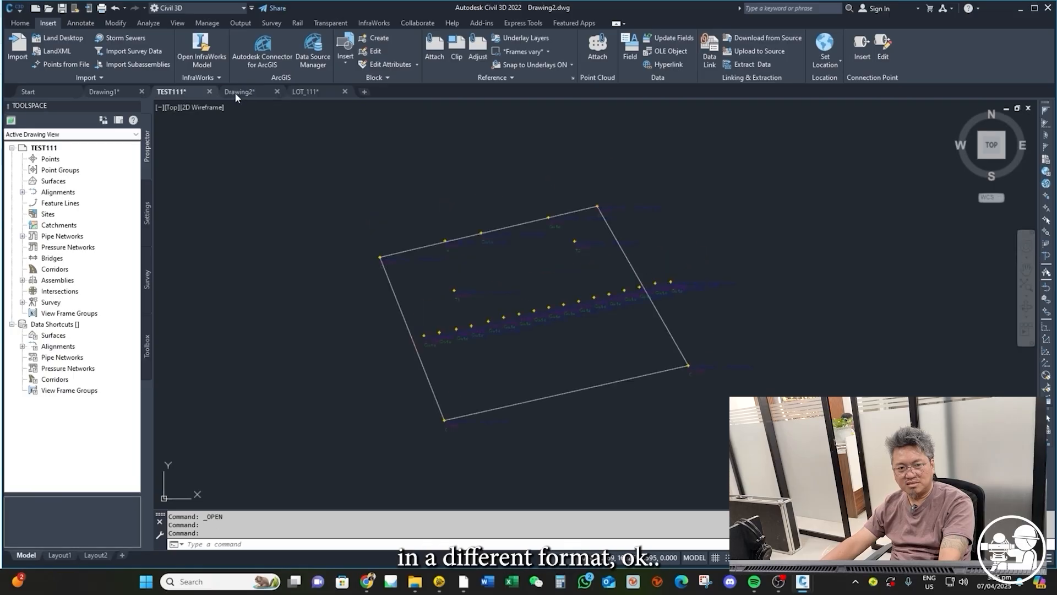
{"action": "left_click", "coordinate": [174, 95]}
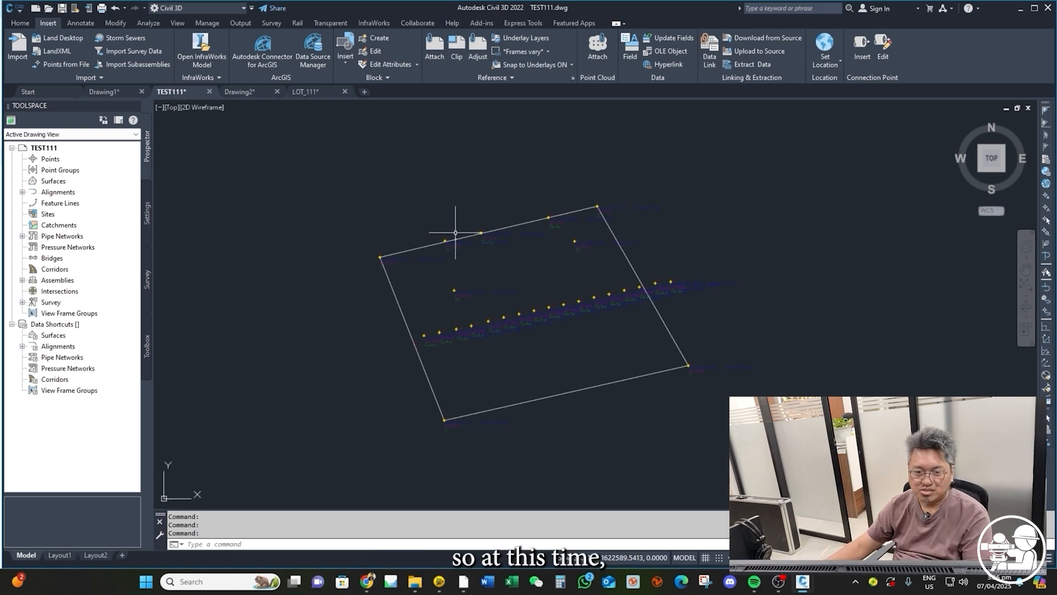
{"action": "left_click", "coordinate": [239, 91]}
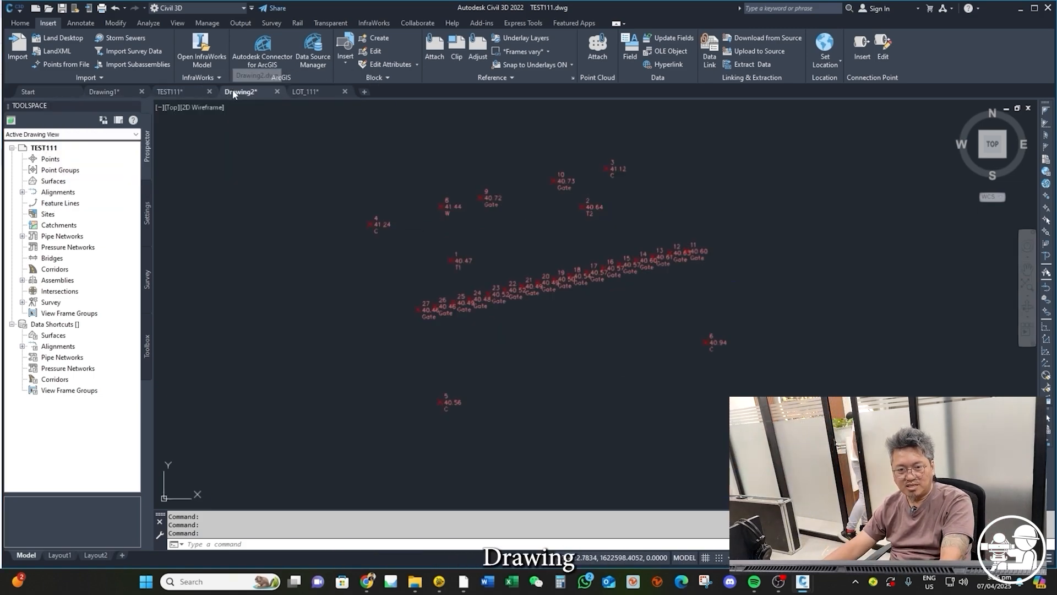
Select the entire lot plan in LOT_111 and copy it to the clipboard
{"action": "left_click", "coordinate": [306, 91]}
{"action": "left_click", "coordinate": [792, 365]}
{"action": "left_click", "coordinate": [576, 209]}
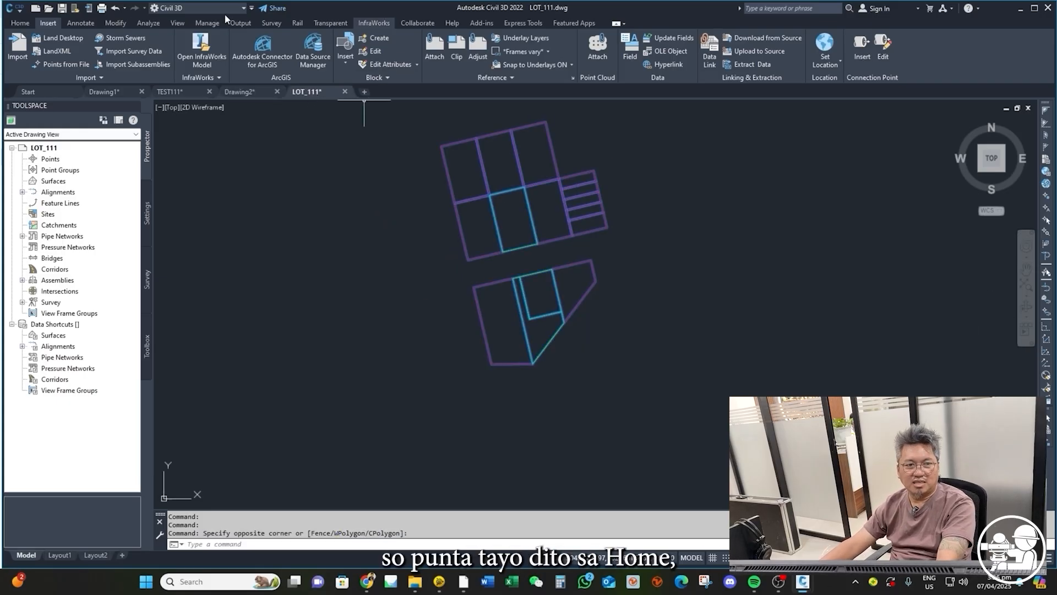
{"action": "left_click", "coordinate": [20, 22]}
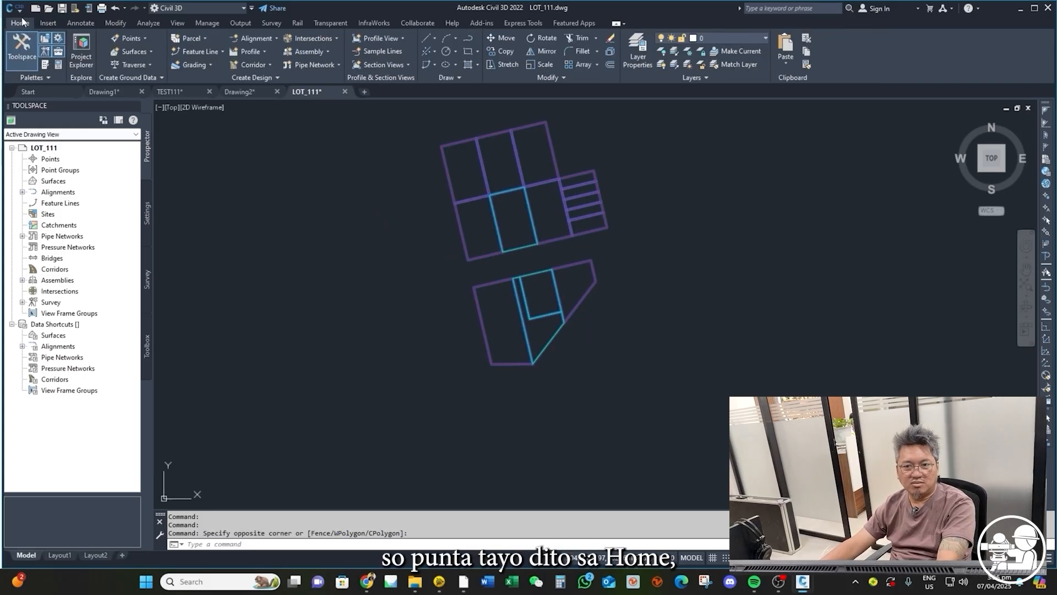
{"action": "left_click", "coordinate": [805, 53]}
Paste the copied lot plan into Drawing2 beside the imported survey points
{"action": "left_click", "coordinate": [231, 90]}
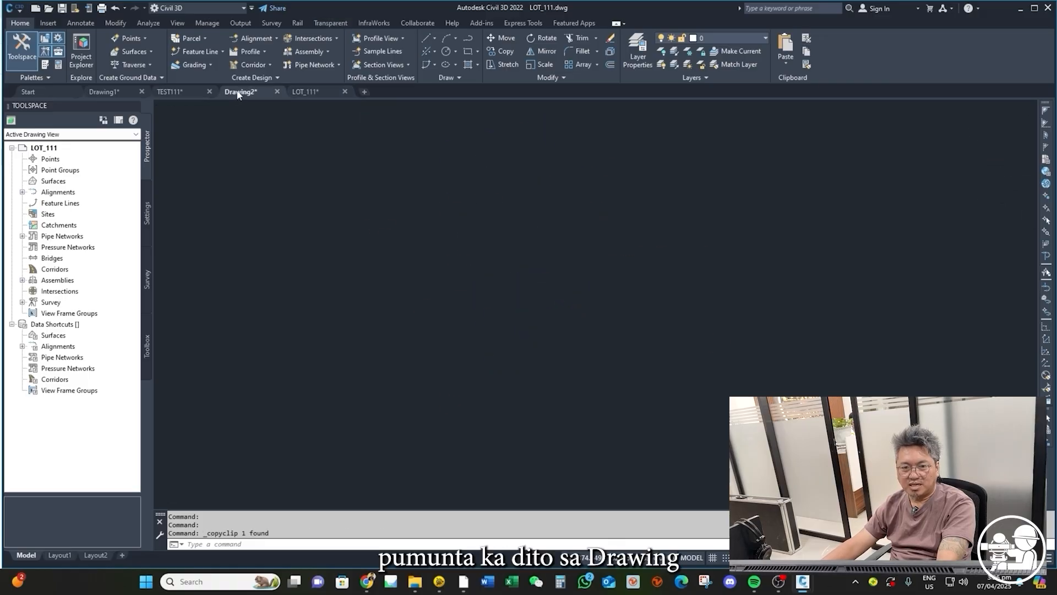
{"action": "left_click", "coordinate": [786, 50]}
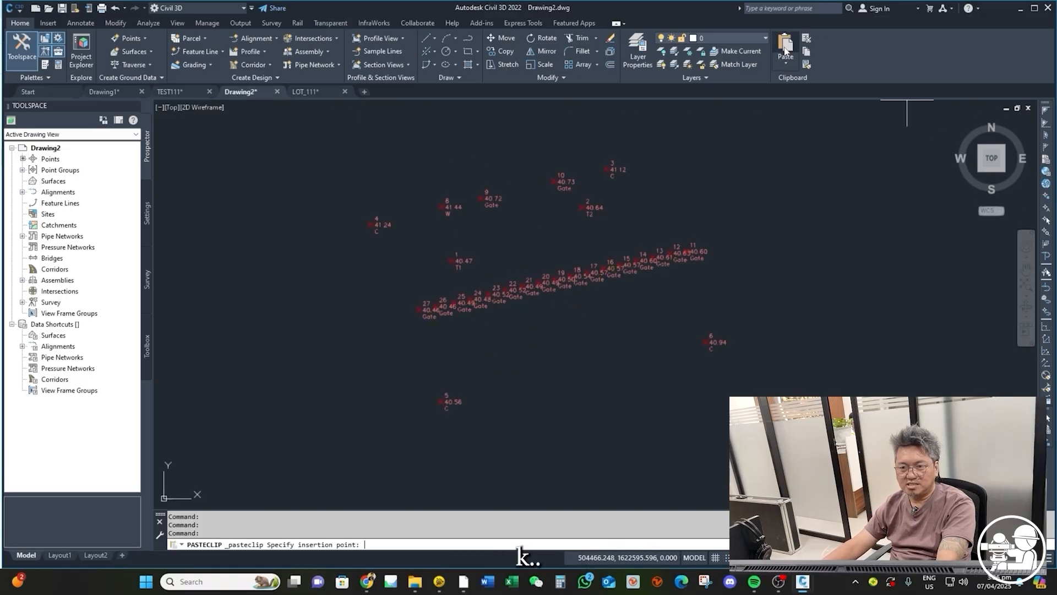
{"action": "scroll", "coordinate": [606, 303], "scroll_direction": "down", "scroll_amount": 5}
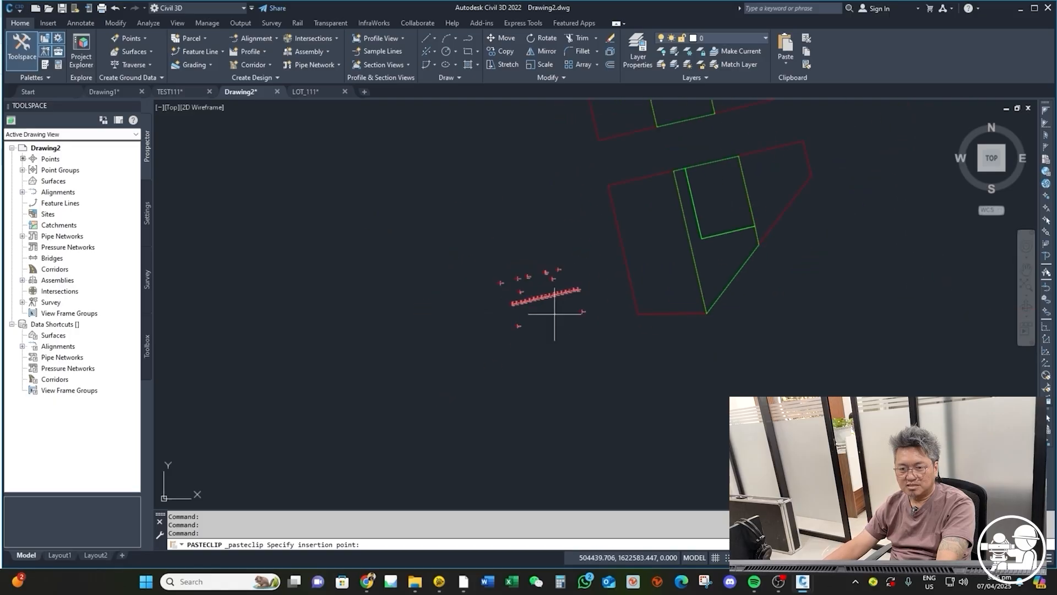
{"action": "left_click", "coordinate": [874, 381]}
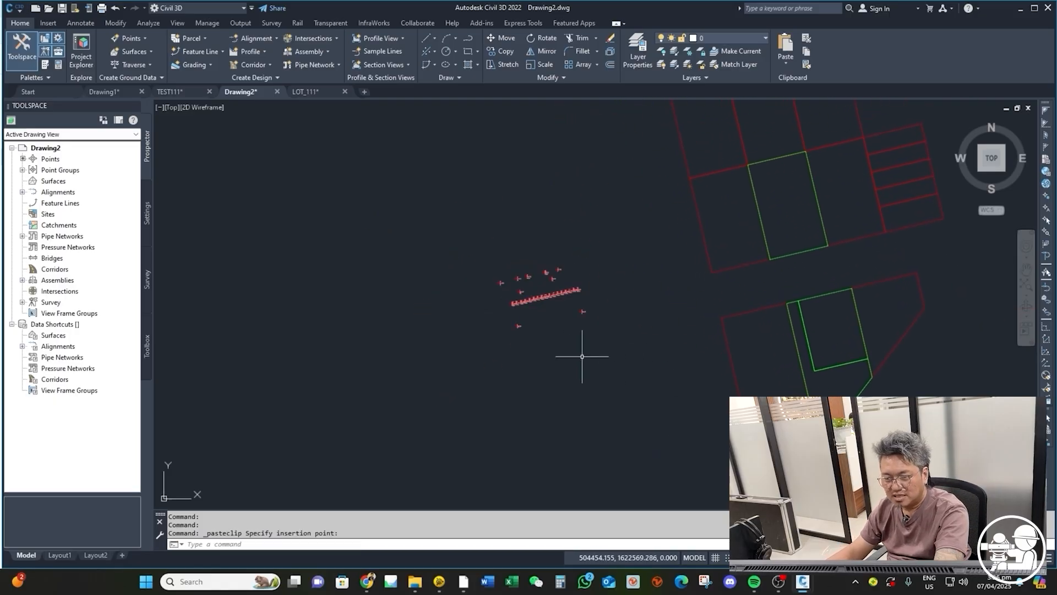
{"action": "scroll", "coordinate": [716, 311], "scroll_direction": "up", "scroll_amount": 3}
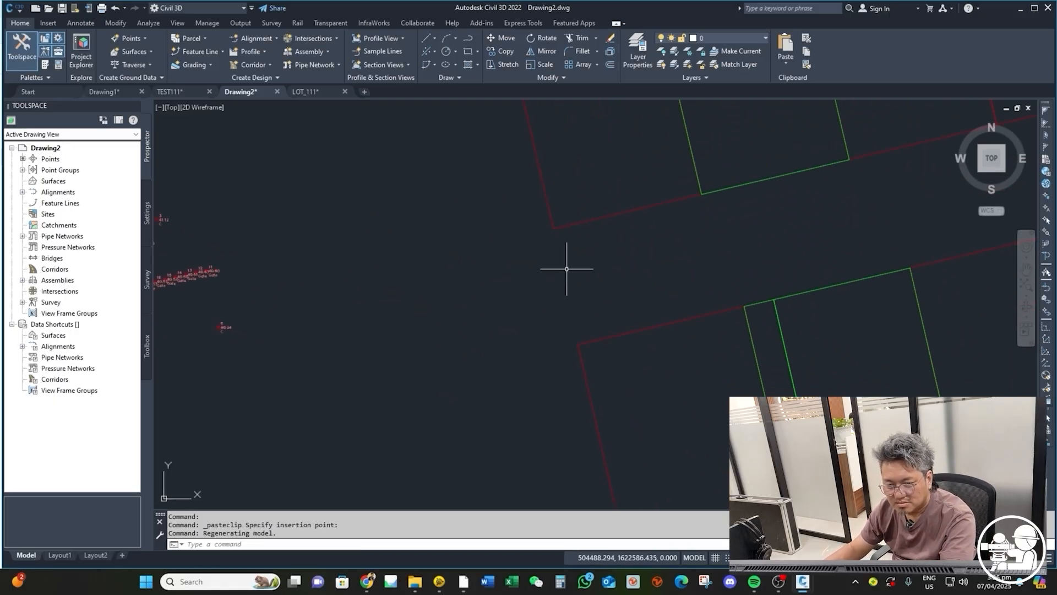
{"action": "scroll", "coordinate": [564, 269], "scroll_direction": "down", "scroll_amount": 3}
{"action": "scroll", "coordinate": [684, 336], "scroll_direction": "down", "scroll_amount": 2}
{"action": "scroll", "coordinate": [688, 329], "scroll_direction": "up", "scroll_amount": 2}
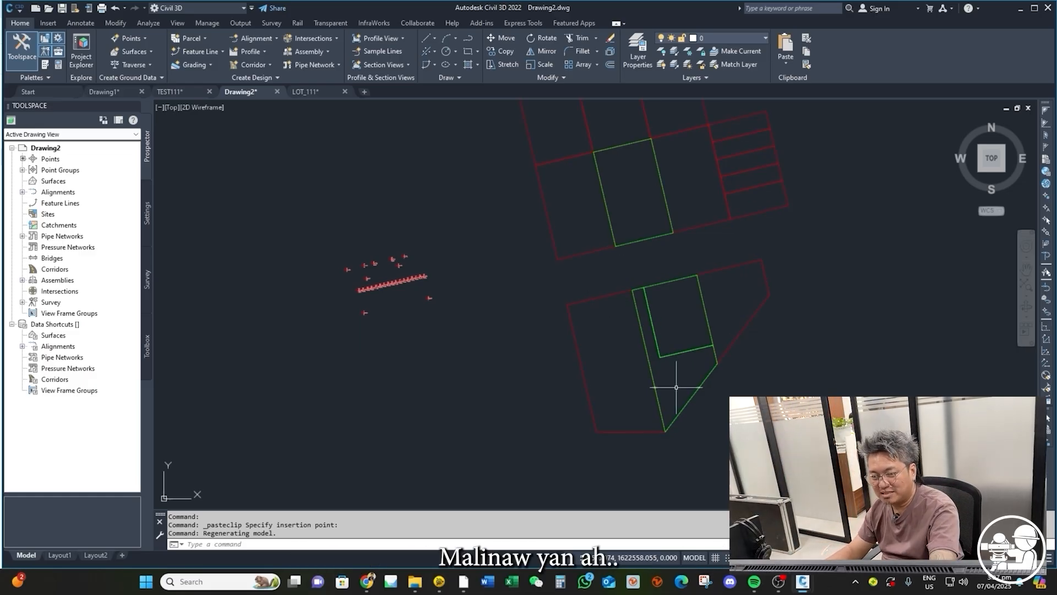
Move the lot plan from the upper green lot's lower-left corner onto survey point 4
{"action": "left_click", "coordinate": [798, 370]}
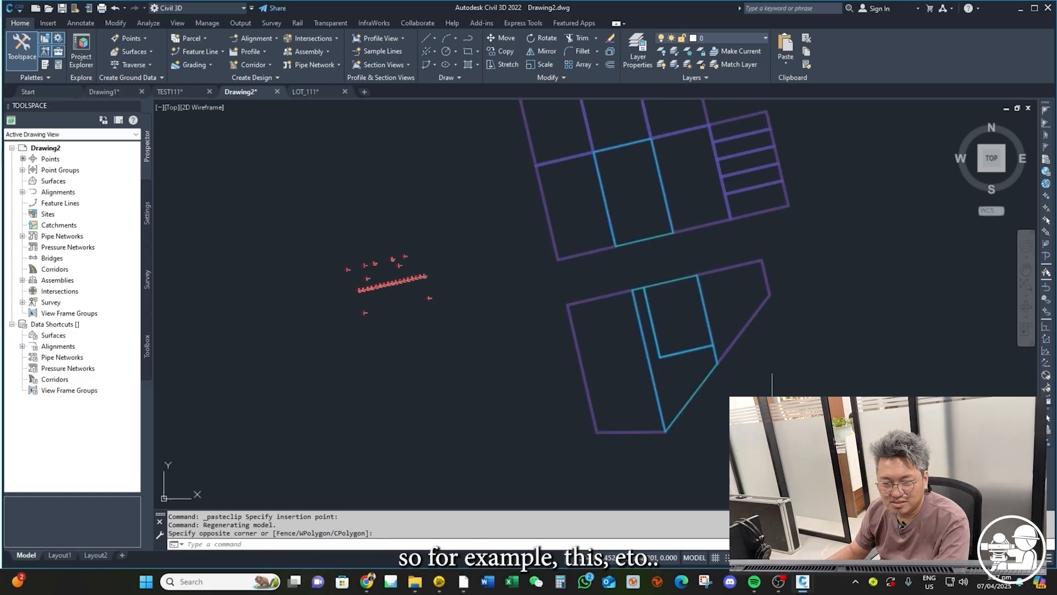
{"action": "scroll", "coordinate": [637, 279], "scroll_direction": "up", "scroll_amount": 2}
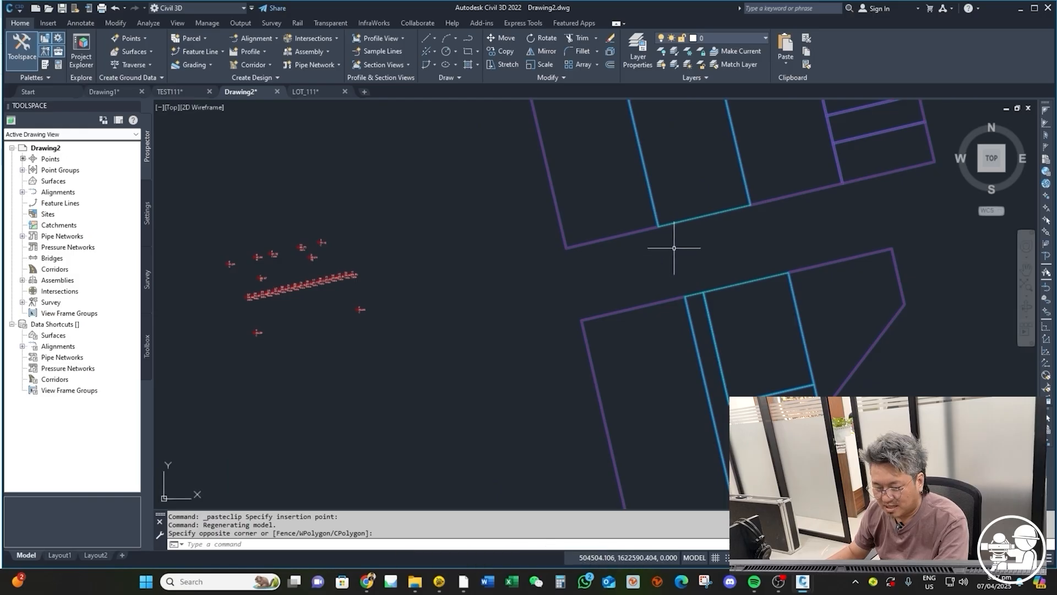
{"action": "key", "text": "Return"}
{"action": "left_click", "coordinate": [663, 219]}
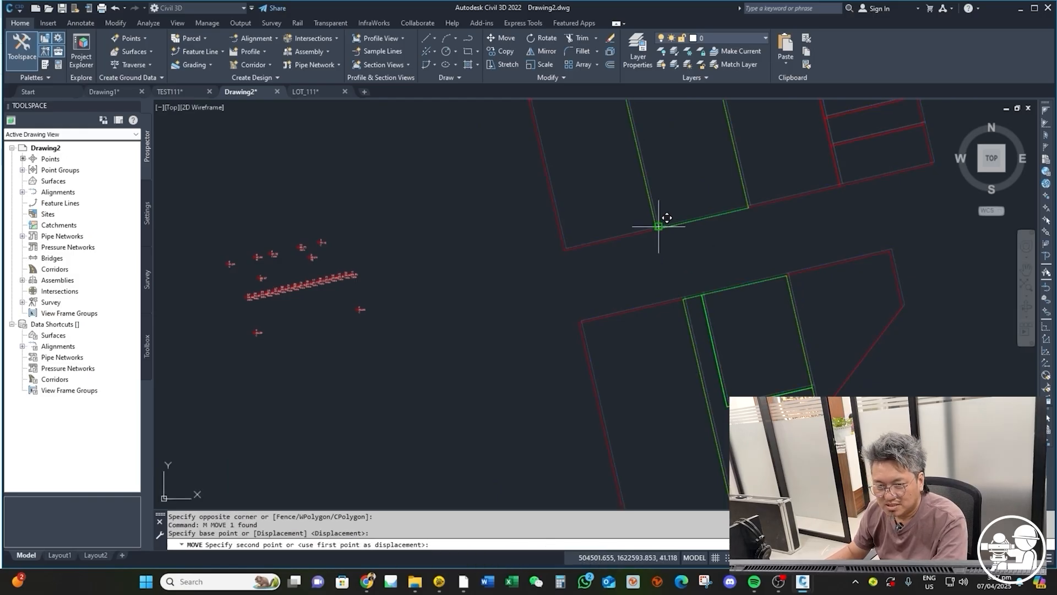
{"action": "middle_click_drag", "start_coordinate": [363, 318], "coordinate": [600, 285]}
{"action": "scroll", "coordinate": [484, 241], "scroll_direction": "up", "scroll_amount": 8}
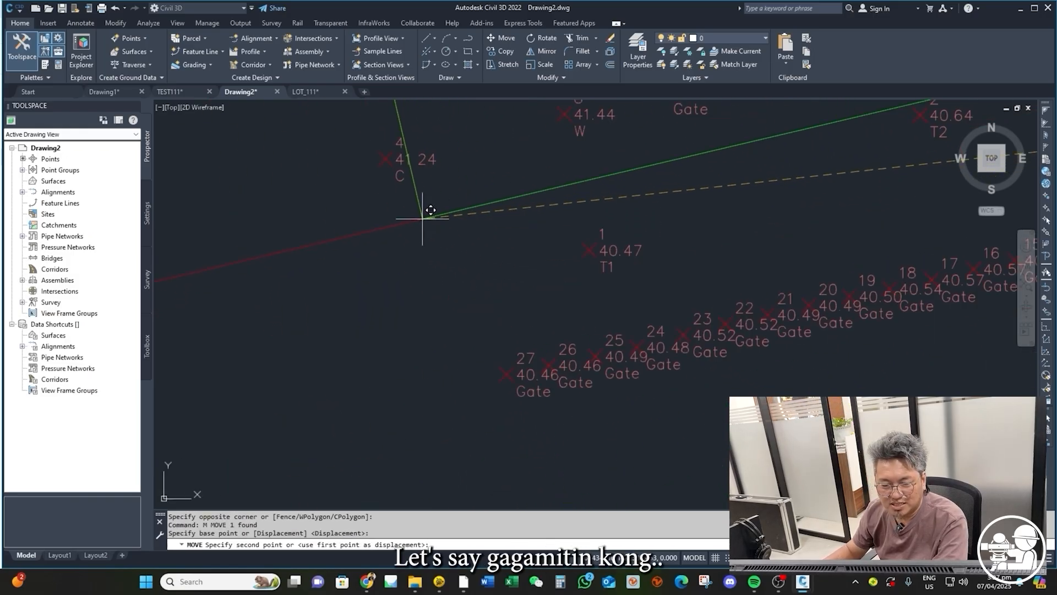
{"action": "middle_click_drag", "start_coordinate": [429, 219], "coordinate": [495, 285]}
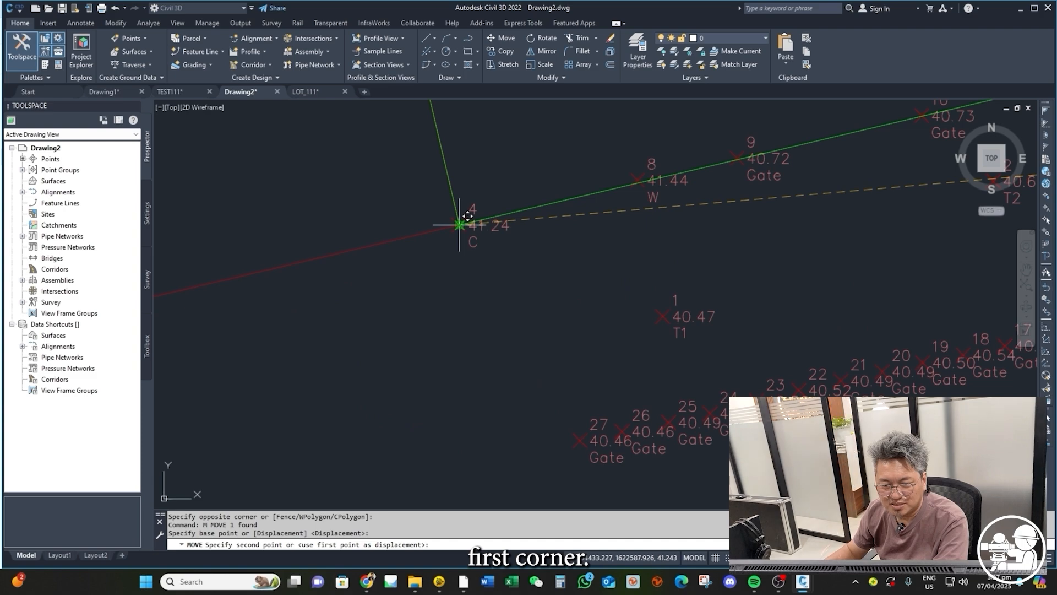
{"action": "left_click", "coordinate": [467, 243]}
Examine how the green lot corners align with the surveyed corner points, including points 3 and 6
{"action": "scroll", "coordinate": [262, 291], "scroll_direction": "down", "scroll_amount": 4}
{"action": "scroll", "coordinate": [262, 291], "scroll_direction": "down", "scroll_amount": 3}
{"action": "middle_click_drag", "start_coordinate": [292, 293], "coordinate": [514, 269]}
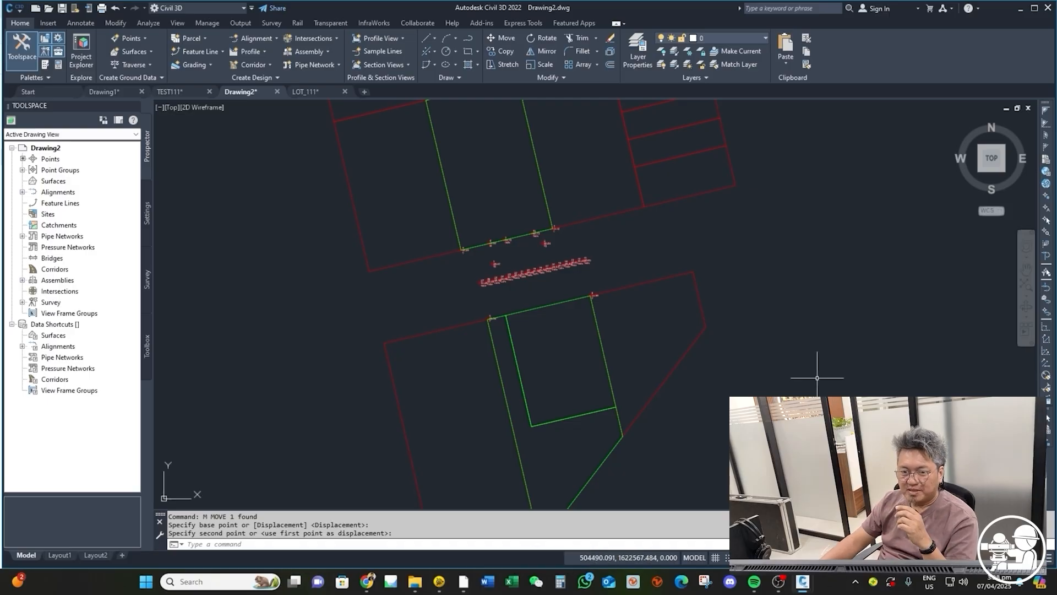
{"action": "scroll", "coordinate": [509, 229], "scroll_direction": "up", "scroll_amount": 10}
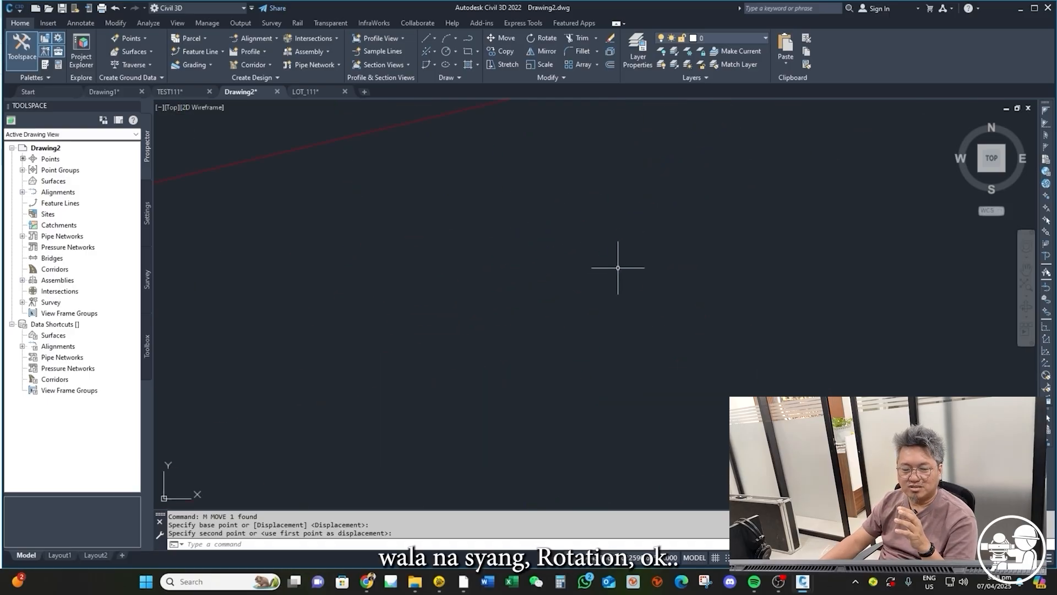
{"action": "middle_click_drag", "start_coordinate": [620, 266], "coordinate": [831, 317]}
{"action": "middle_click_drag", "start_coordinate": [448, 302], "coordinate": [609, 279]}
{"action": "scroll", "coordinate": [560, 237], "scroll_direction": "up", "scroll_amount": 4}
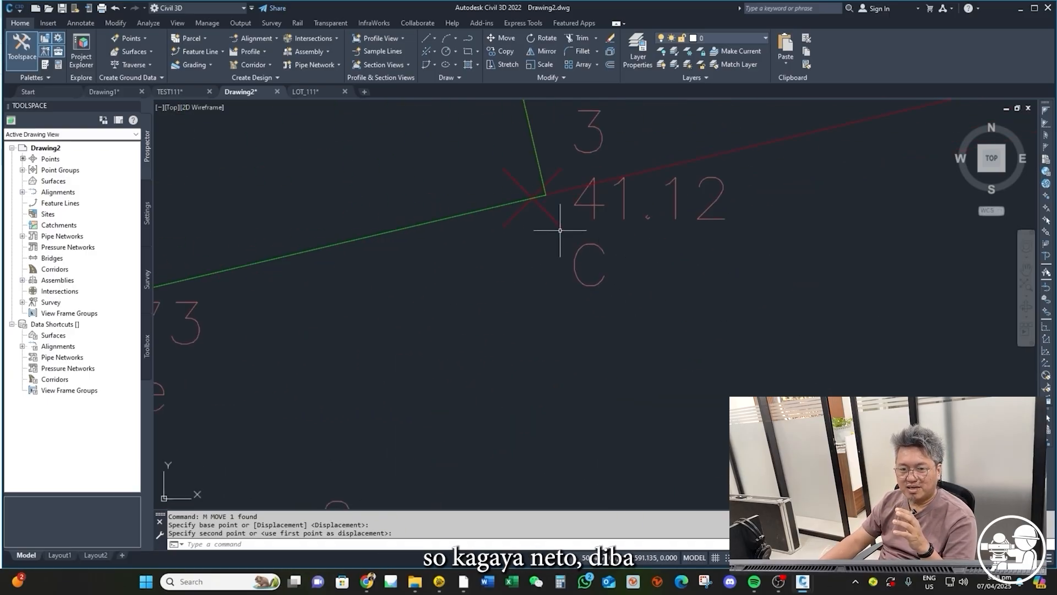
{"action": "scroll", "coordinate": [551, 224], "scroll_direction": "down", "scroll_amount": 5}
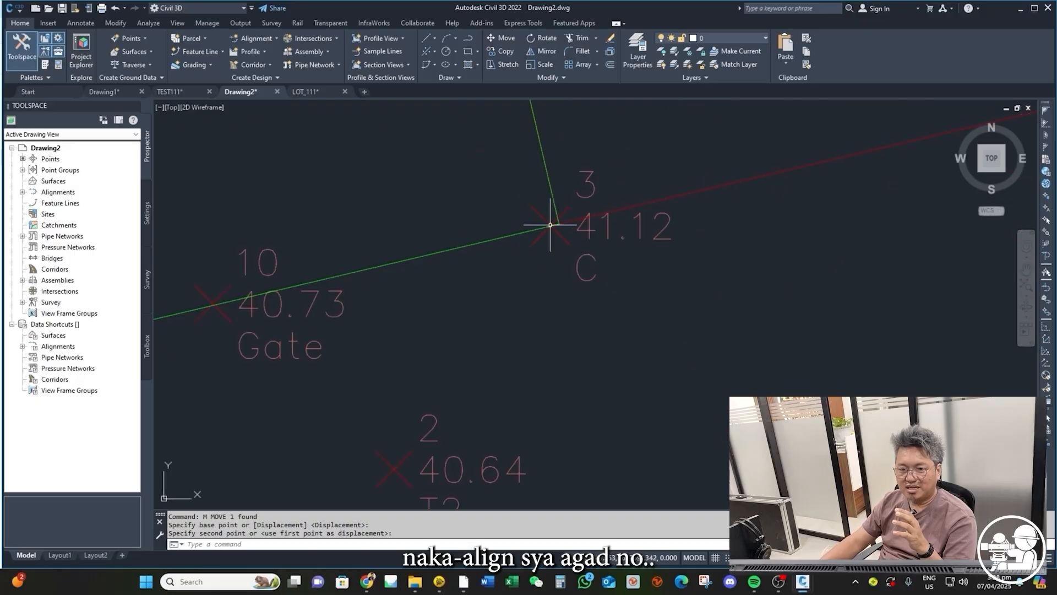
{"action": "middle_click_drag", "start_coordinate": [562, 386], "coordinate": [550, 220]}
{"action": "scroll", "coordinate": [551, 219], "scroll_direction": "down", "scroll_amount": 5}
{"action": "scroll", "coordinate": [607, 267], "scroll_direction": "up", "scroll_amount": 6}
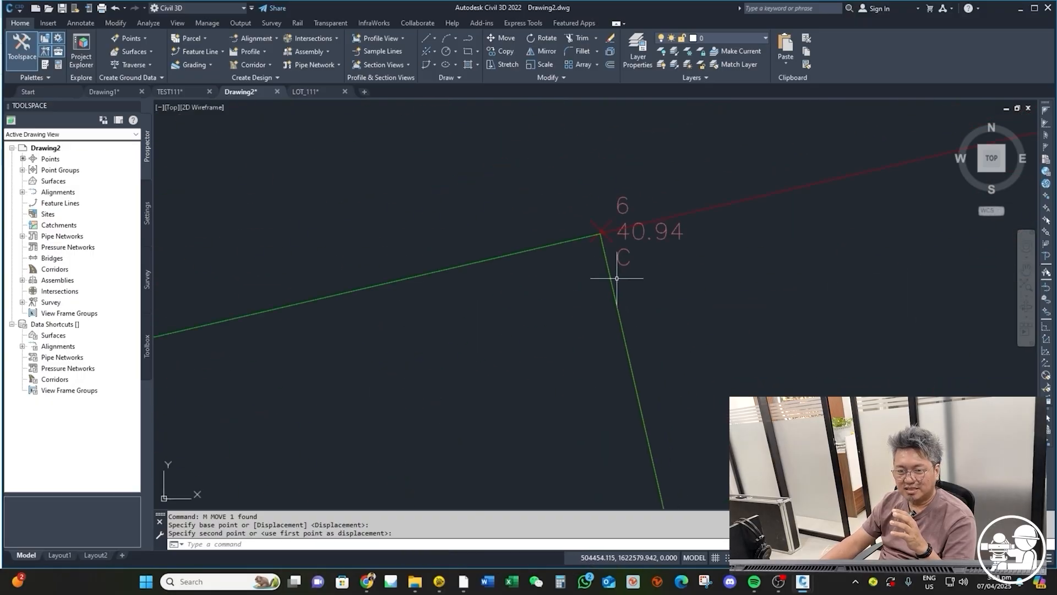
Examine how the lower green lot's upper corners line up with survey points 6 and 5
{"action": "mouse_move", "coordinate": [607, 267]}
{"action": "middle_mouse_down"}
{"action": "mouse_move", "coordinate": [570, 258]}
{"action": "mouse_move", "coordinate": [580, 274]}
{"action": "middle_mouse_up"}
{"action": "scroll", "coordinate": [607, 230], "scroll_direction": "up", "scroll_amount": 2}
{"action": "middle_click_drag", "start_coordinate": [481, 321], "coordinate": [861, 255]}
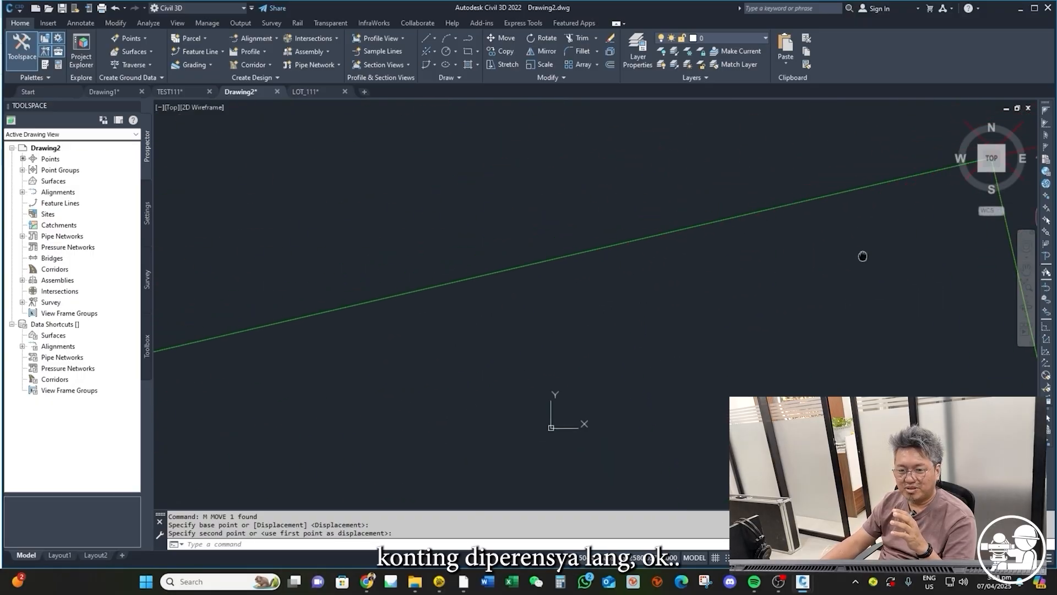
{"action": "scroll", "coordinate": [820, 259], "scroll_direction": "down", "scroll_amount": 6}
{"action": "scroll", "coordinate": [820, 259], "scroll_direction": "down", "scroll_amount": 5}
{"action": "scroll", "coordinate": [637, 264], "scroll_direction": "up", "scroll_amount": 8}
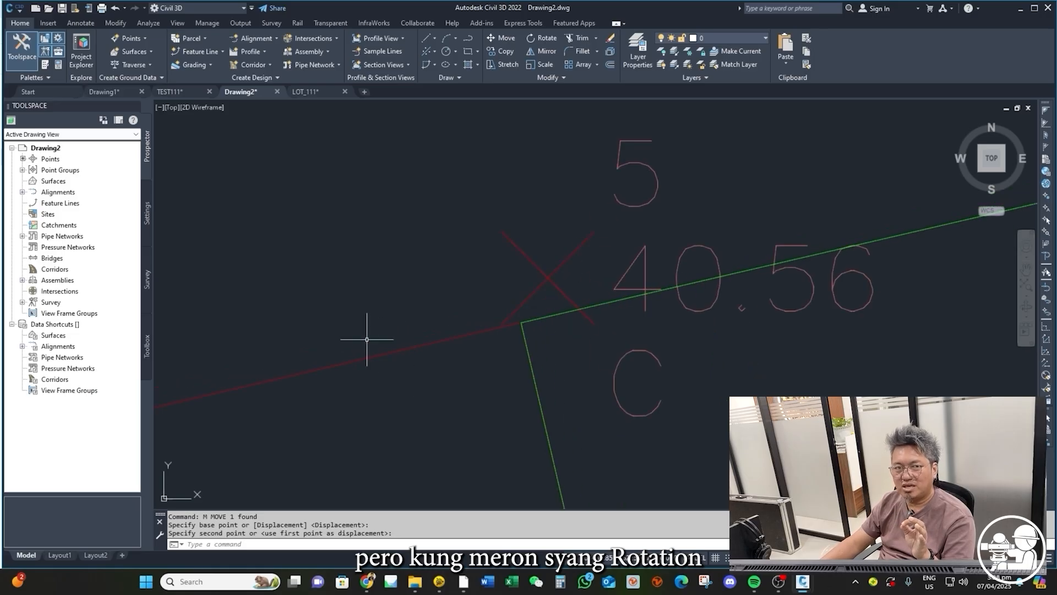
{"action": "scroll", "coordinate": [366, 339], "scroll_direction": "down", "scroll_amount": 8}
{"action": "scroll", "coordinate": [550, 371], "scroll_direction": "down", "scroll_amount": 3}
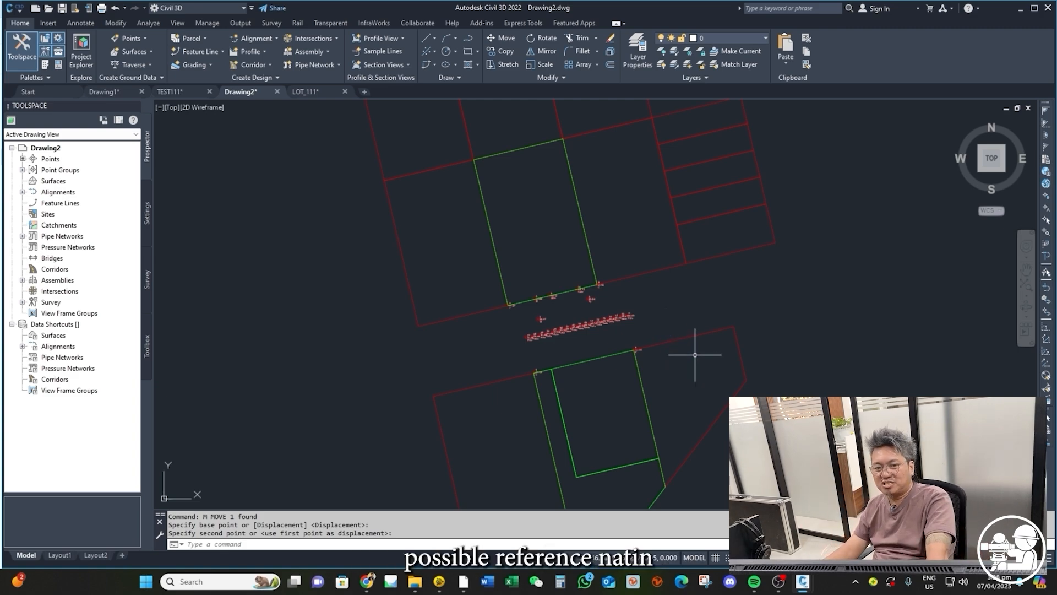
Examine how the upper green lot's front edge lines up with survey points 10, 9, 8, 4 and 3
{"action": "scroll", "coordinate": [654, 302], "scroll_direction": "up", "scroll_amount": 5}
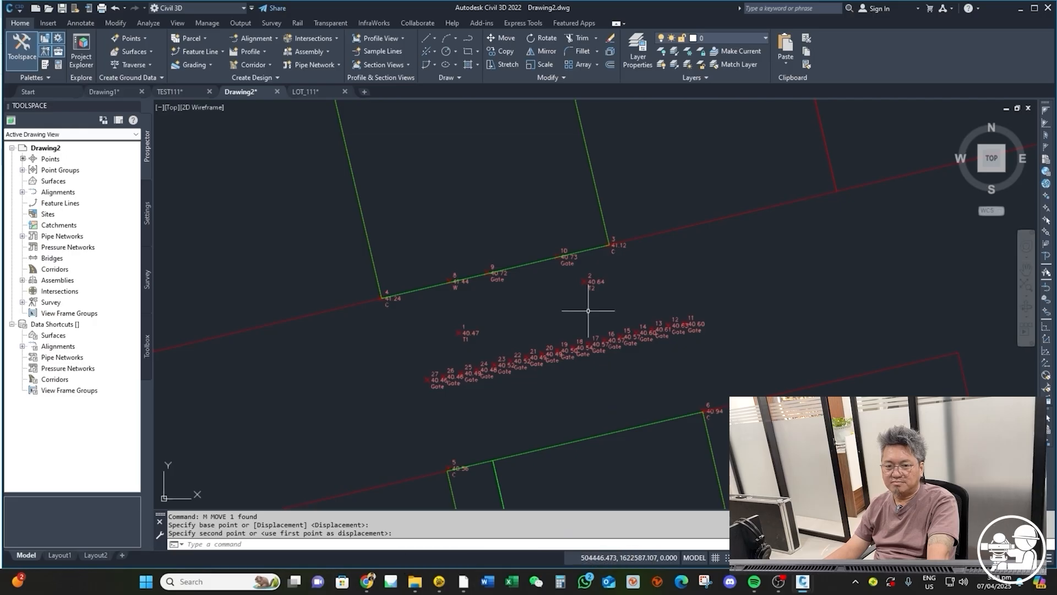
{"action": "scroll", "coordinate": [673, 278], "scroll_direction": "down", "scroll_amount": 3}
{"action": "scroll", "coordinate": [666, 308], "scroll_direction": "up", "scroll_amount": 7}
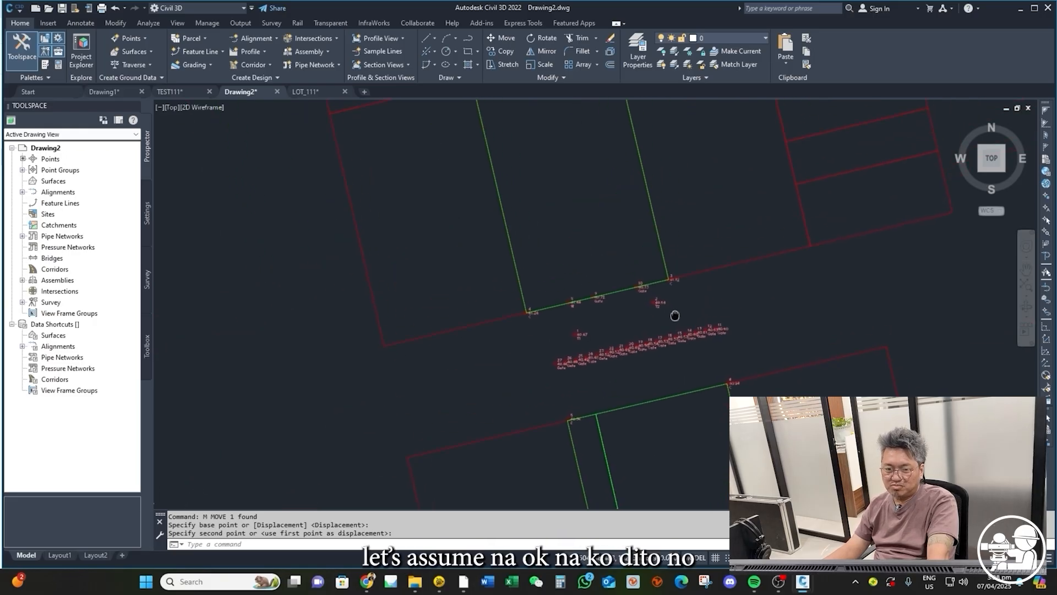
{"action": "middle_click_drag", "start_coordinate": [465, 378], "coordinate": [760, 298]}
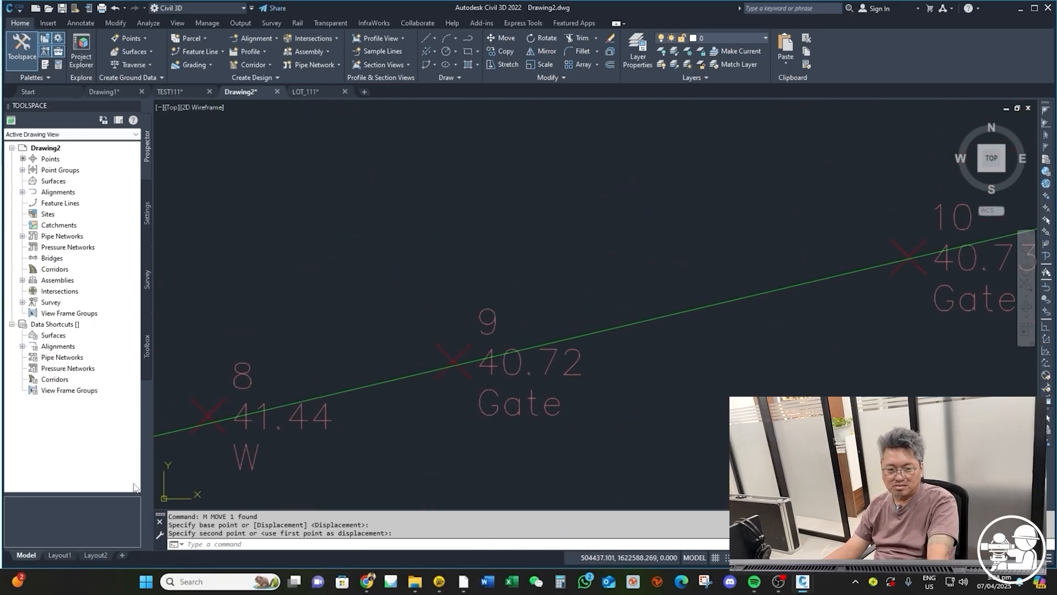
{"action": "middle_click_drag", "start_coordinate": [322, 393], "coordinate": [736, 352]}
{"action": "middle_click_drag", "start_coordinate": [392, 418], "coordinate": [585, 349]}
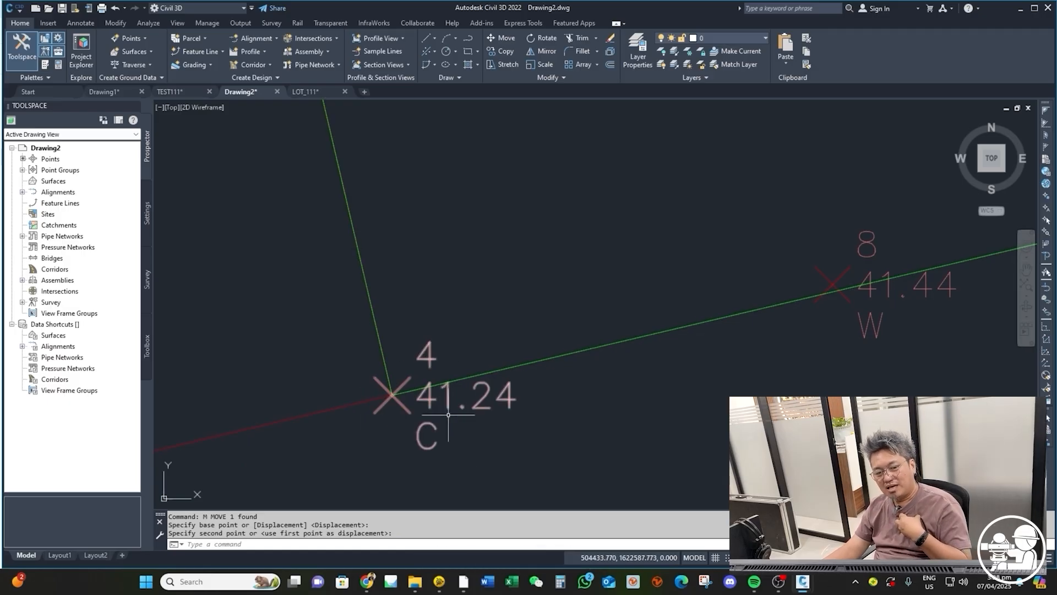
{"action": "scroll", "coordinate": [430, 407], "scroll_direction": "down", "scroll_amount": 7}
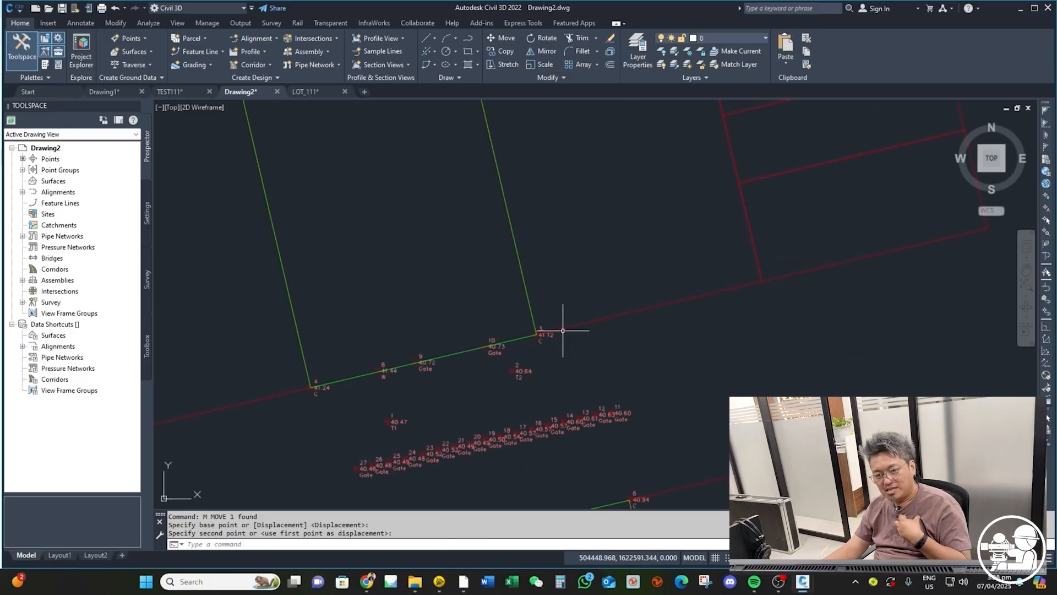
{"action": "scroll", "coordinate": [562, 331], "scroll_direction": "up", "scroll_amount": 8}
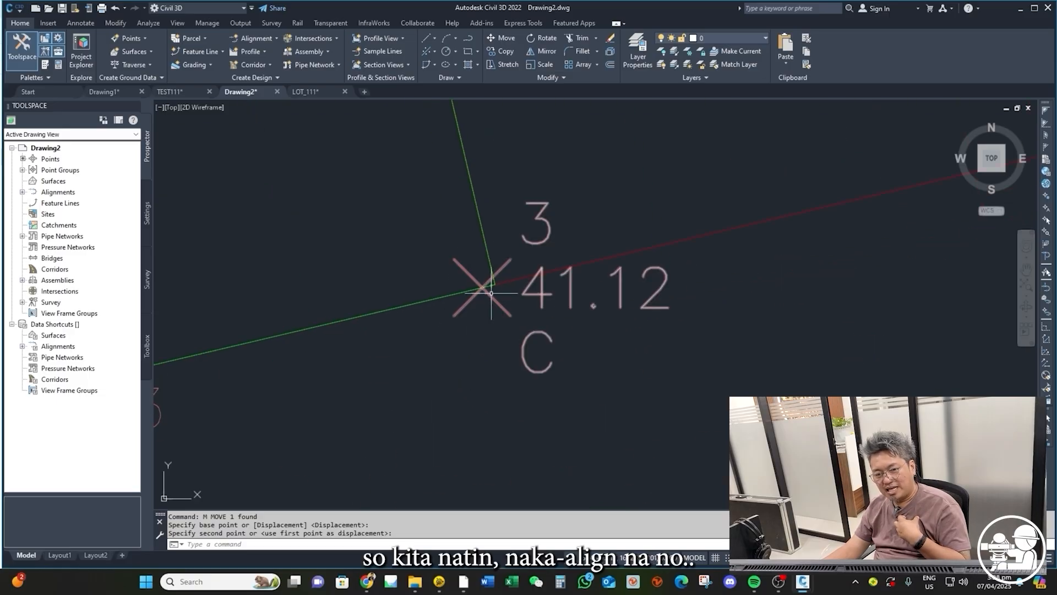
{"action": "scroll", "coordinate": [485, 292], "scroll_direction": "down", "scroll_amount": 4}
{"action": "middle_click_drag", "start_coordinate": [489, 347], "coordinate": [491, 334]}
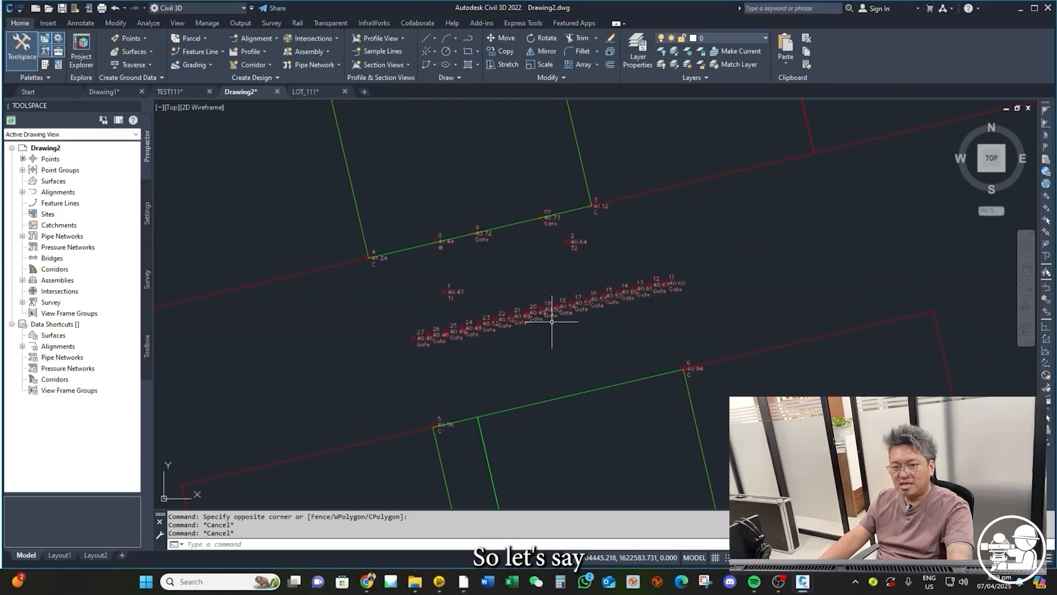
Query the coordinates of the narrow-lot block's lower-left corner with the ID command
{"action": "scroll", "coordinate": [485, 326], "scroll_direction": "down", "scroll_amount": 2}
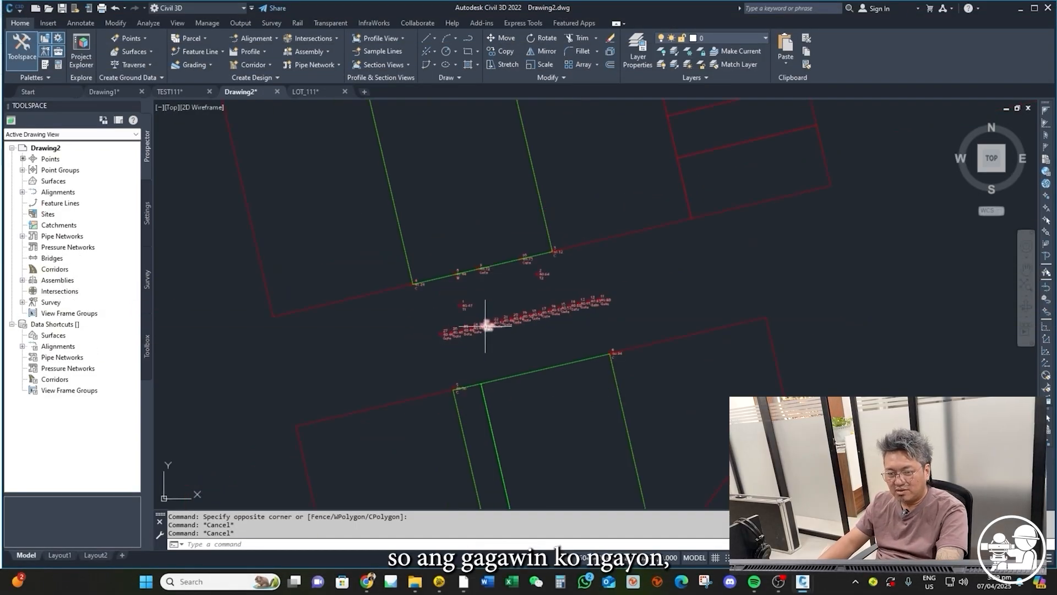
{"action": "scroll", "coordinate": [485, 326], "scroll_direction": "down", "scroll_amount": 2}
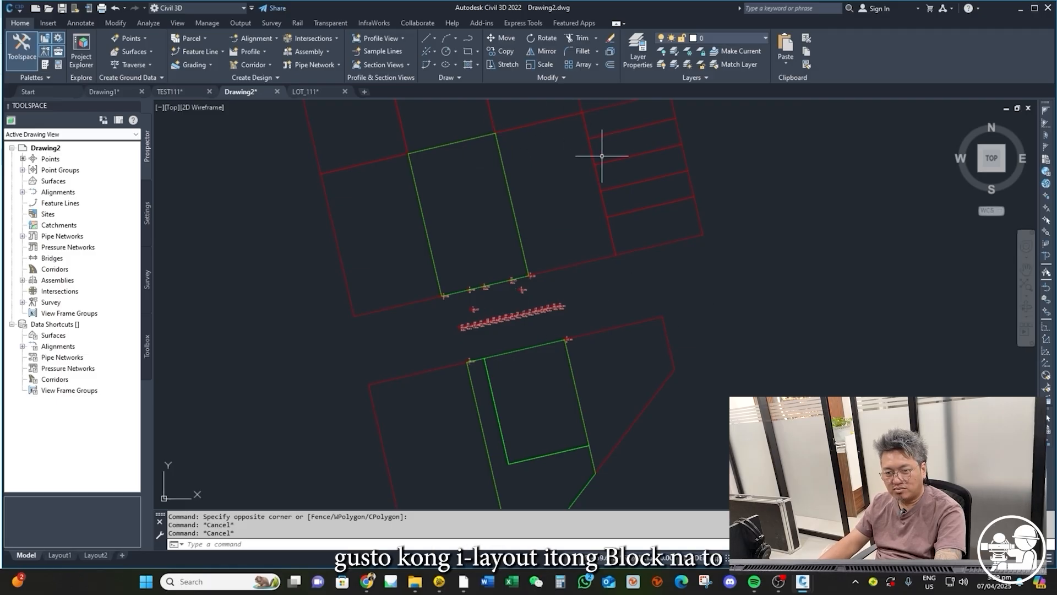
{"action": "middle_click_drag", "start_coordinate": [586, 222], "coordinate": [577, 258]}
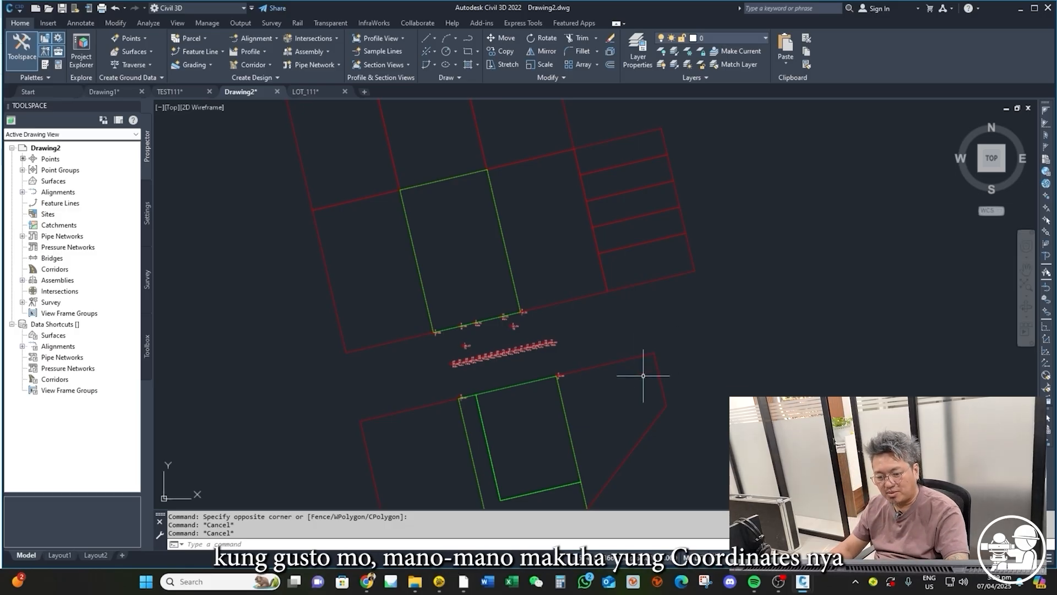
{"action": "type", "text": "I"}
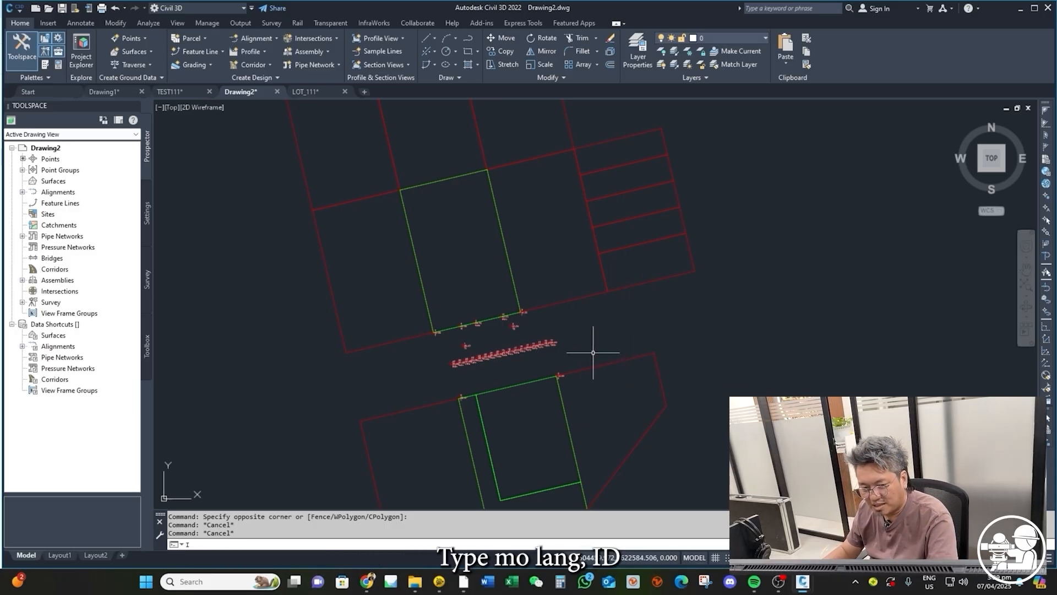
{"action": "type", "text": "D"}
{"action": "key", "text": "Return"}
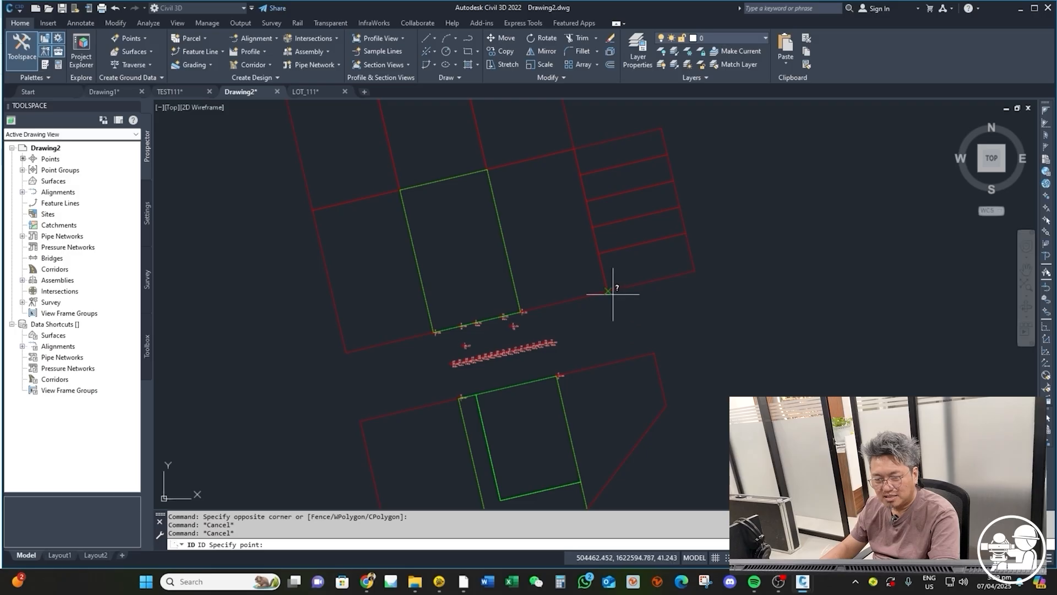
{"action": "left_click", "coordinate": [607, 290]}
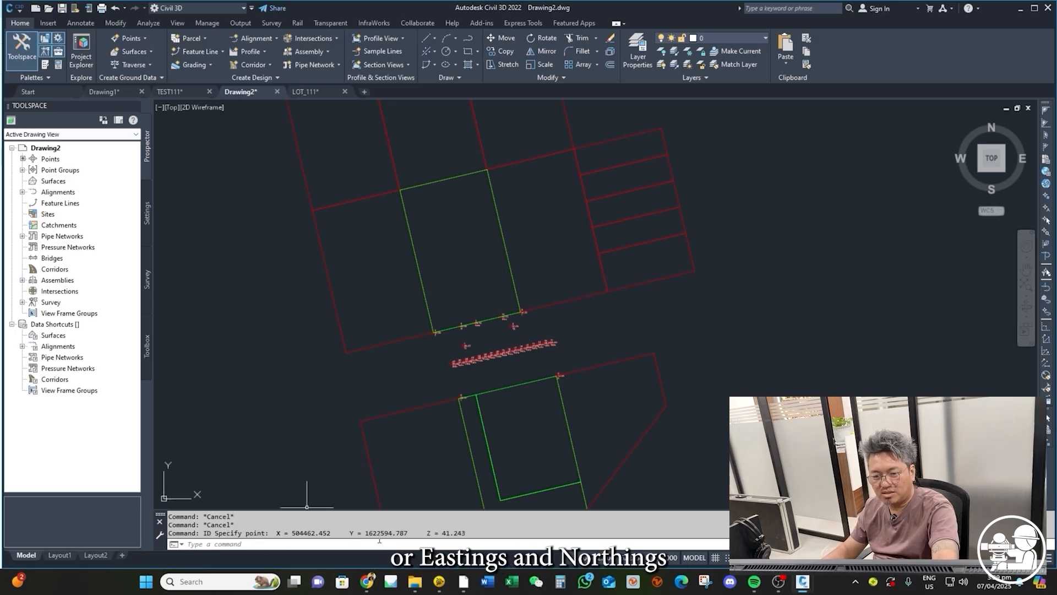
{"action": "key", "text": "Escape"}
{"action": "key", "text": "Escape"}
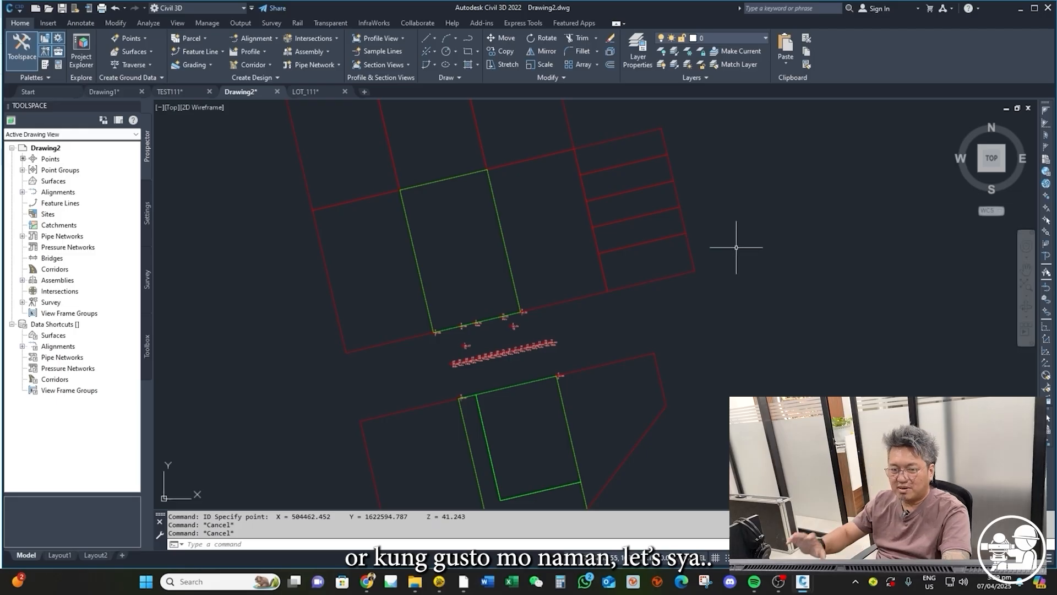
Draw a polyline around the lot east of the upper green lot, from their shared upper corner through each narrow-lot corner to the corner at point 3
{"action": "scroll", "coordinate": [684, 269], "scroll_direction": "down", "scroll_amount": 2}
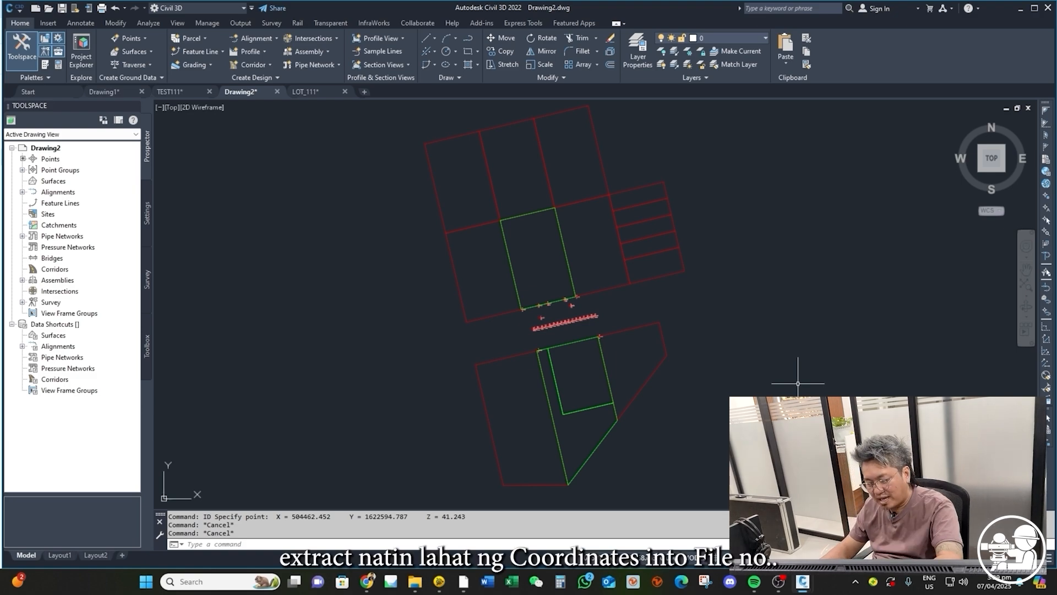
{"action": "type", "text": "P"}
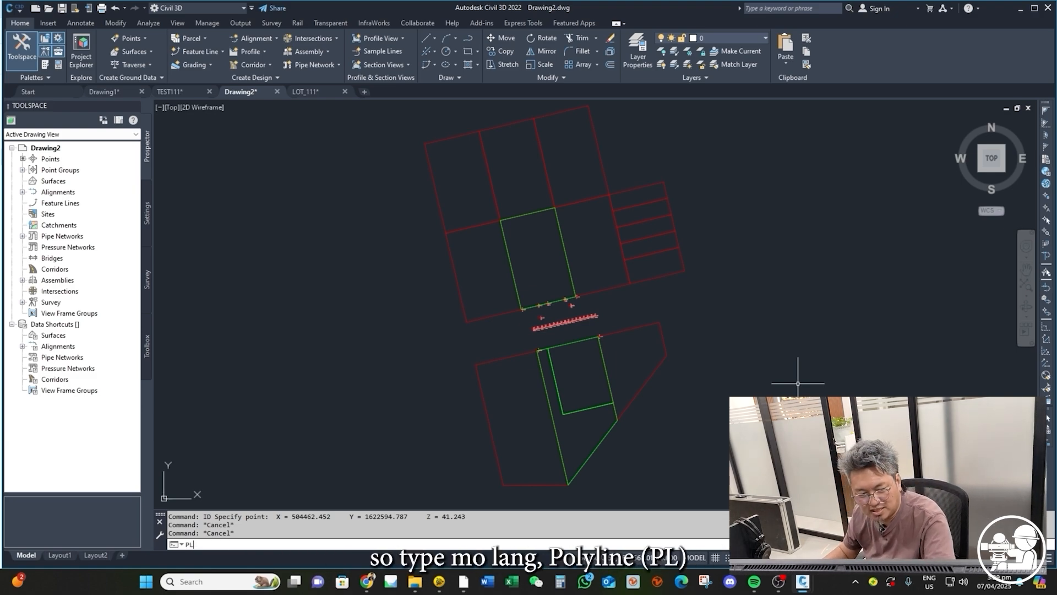
{"action": "type", "text": "L"}
{"action": "key", "text": "Return"}
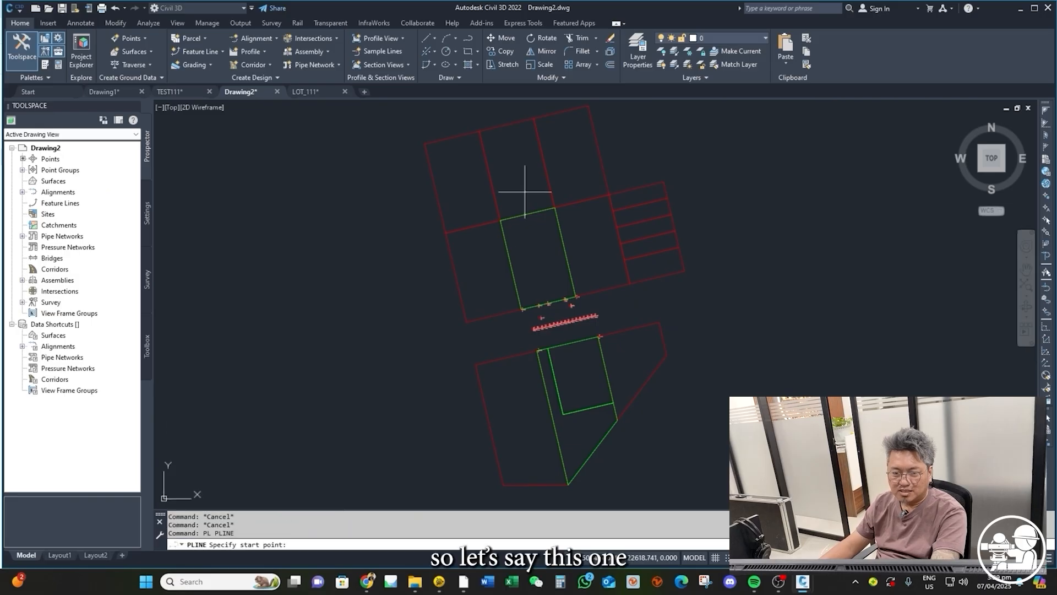
{"action": "left_click", "coordinate": [555, 207]}
{"action": "left_click", "coordinate": [609, 194]}
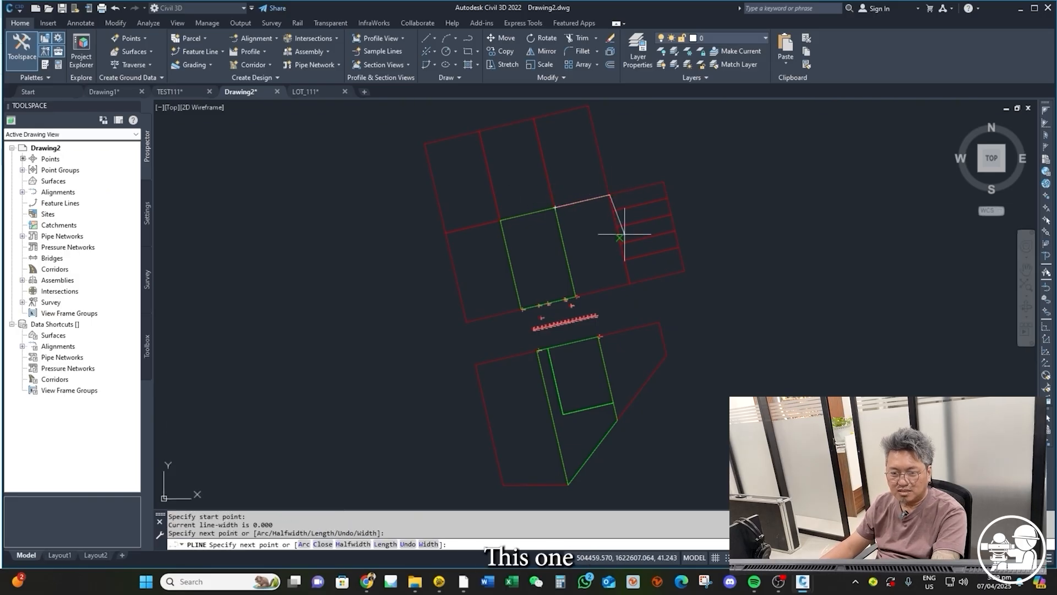
{"action": "scroll", "coordinate": [610, 208], "scroll_direction": "up", "scroll_amount": 3}
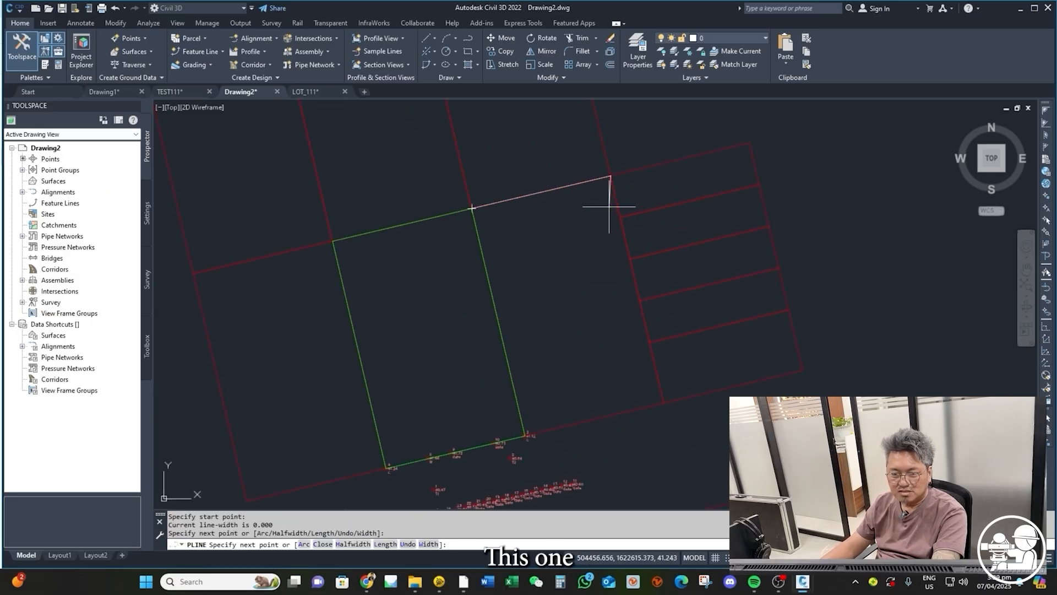
{"action": "left_click", "coordinate": [630, 259]}
{"action": "left_click", "coordinate": [637, 296]}
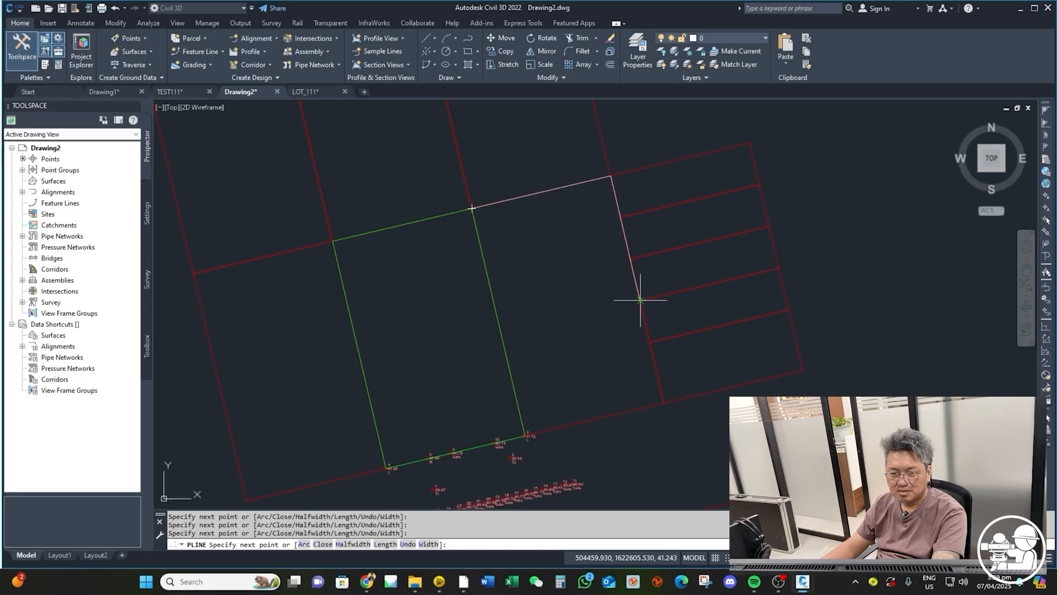
{"action": "left_click", "coordinate": [664, 402]}
{"action": "scroll", "coordinate": [531, 438], "scroll_direction": "up", "scroll_amount": 10}
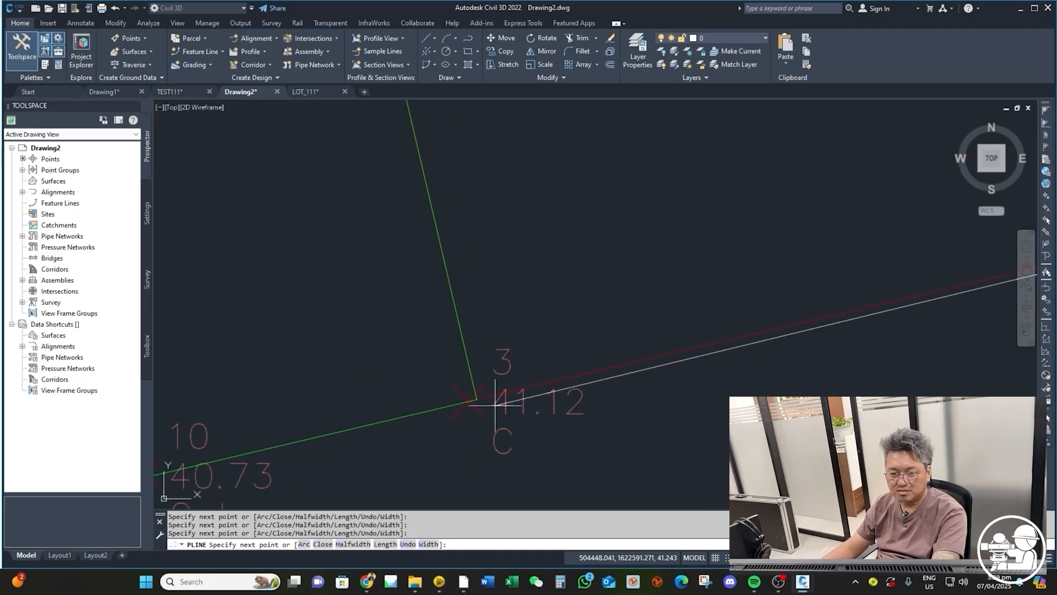
{"action": "key", "text": "Return"}
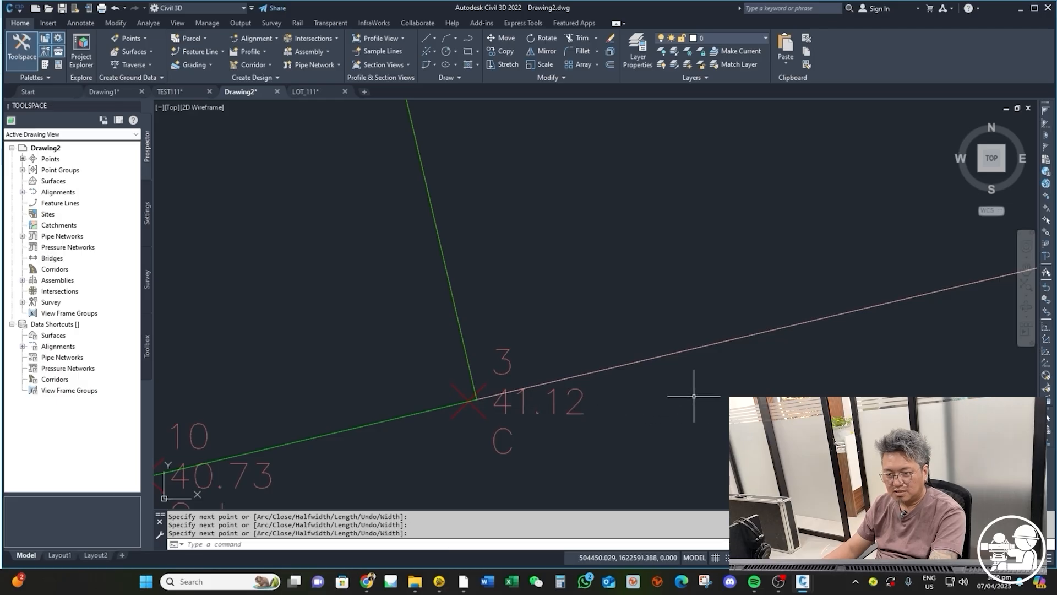
List the new polyline's vertex coordinates with the LIST command
{"action": "scroll", "coordinate": [660, 417], "scroll_direction": "down", "scroll_amount": 10}
{"action": "left_click", "coordinate": [759, 269]}
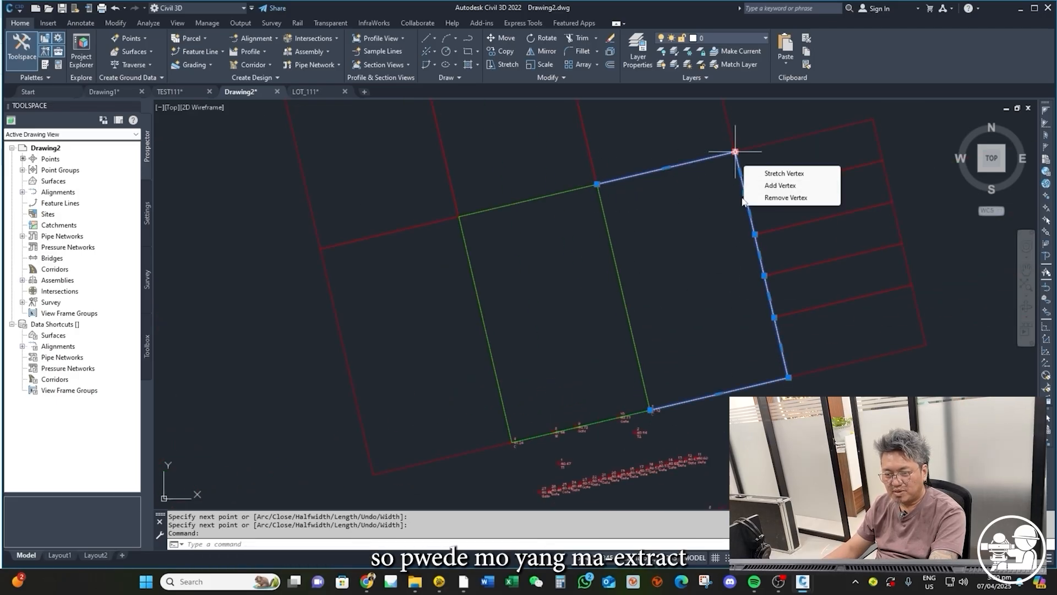
{"action": "key", "text": "Escape"}
{"action": "key", "text": "Escape"}
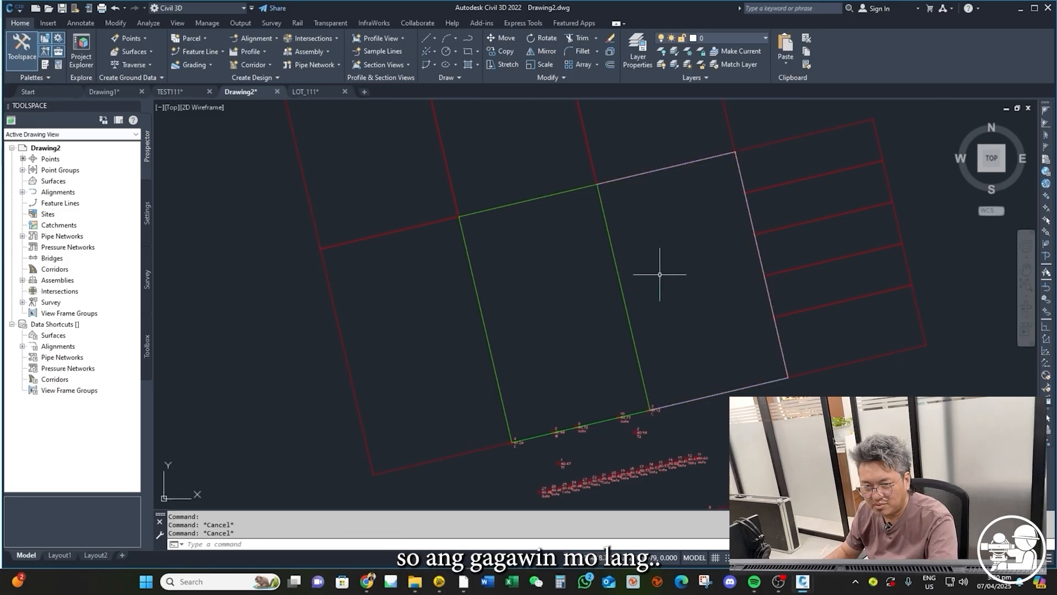
{"action": "left_click", "coordinate": [655, 168]}
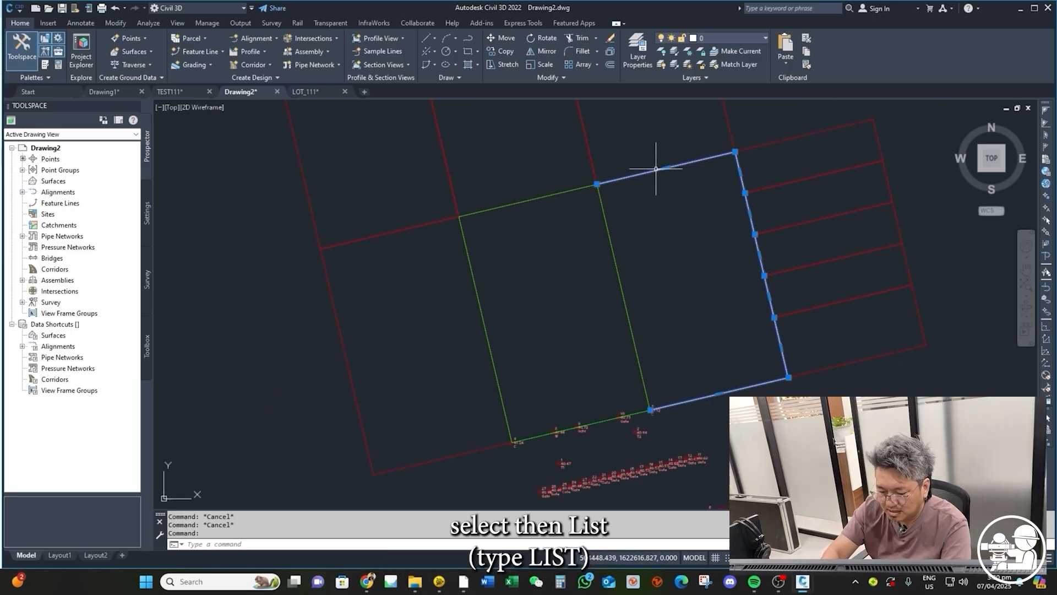
{"action": "type", "text": "LIST"}
{"action": "key", "text": "Return"}
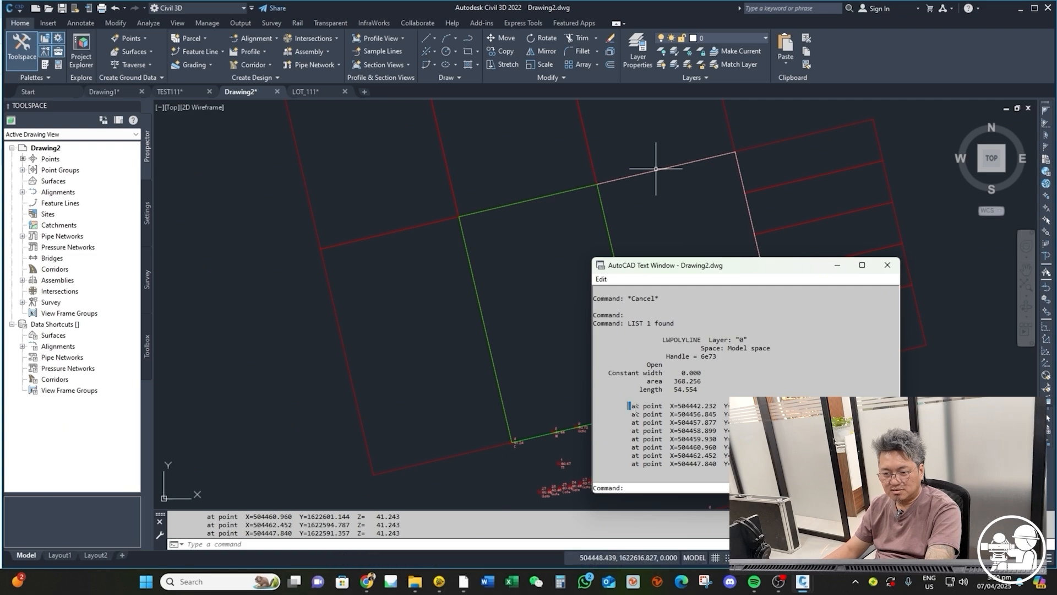
Copy all the "at point" coordinate lines from the listing and paste them into cell A1 of a new blank Excel workbook
{"action": "left_click_drag", "start_coordinate": [629, 408], "coordinate": [782, 466]}
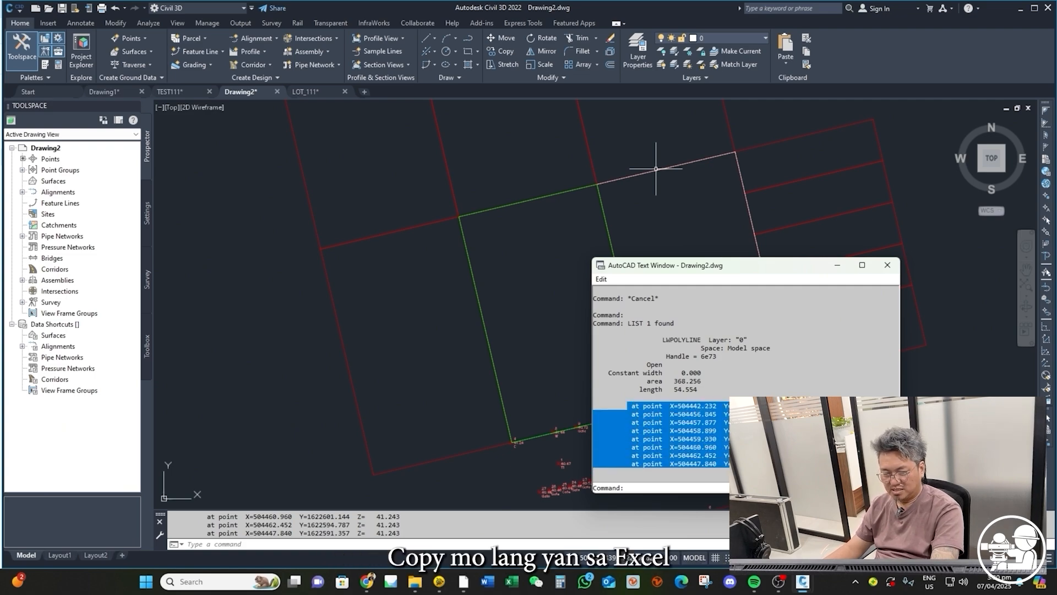
{"action": "left_click", "coordinate": [512, 581]}
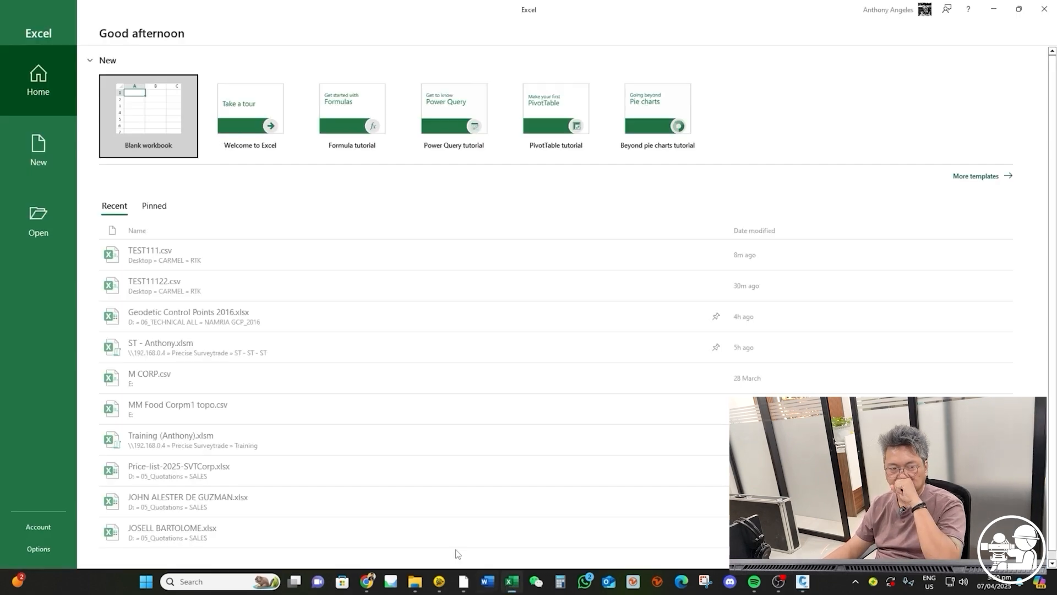
{"action": "left_click", "coordinate": [128, 95]}
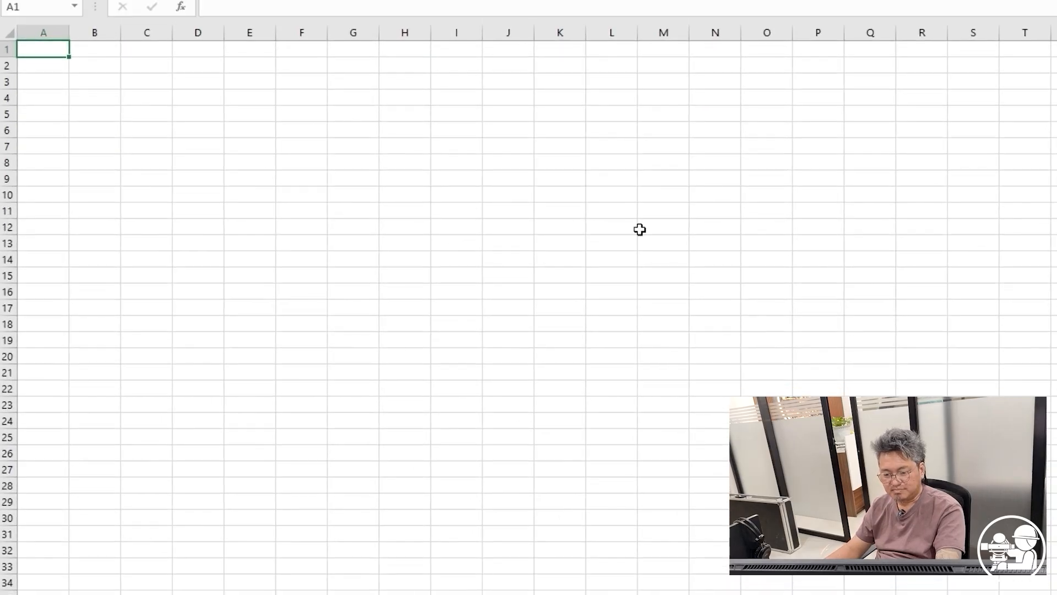
{"action": "type", "text": "at point X=504442.232 Y=1622615.241 Z= 41.243 at point X=504456.845 Y=1622618.672 Z= 41.243 at point X=504457.877 Y=1622614.295 Z= 41.243 at point X=504458.899 Y=1622609.907 Z= 41.243 at point X=504459.930 Y=1622605.530 Z= 41.243 at point X=504460.960 Y=1622601.144 Z= 41.243 at point X=504462.452 Y=1622594.787 Z= 41.243 at point X=504447.840 Y=1622591.357 Z= 41.243"}
{"action": "left_click", "coordinate": [462, 193]}
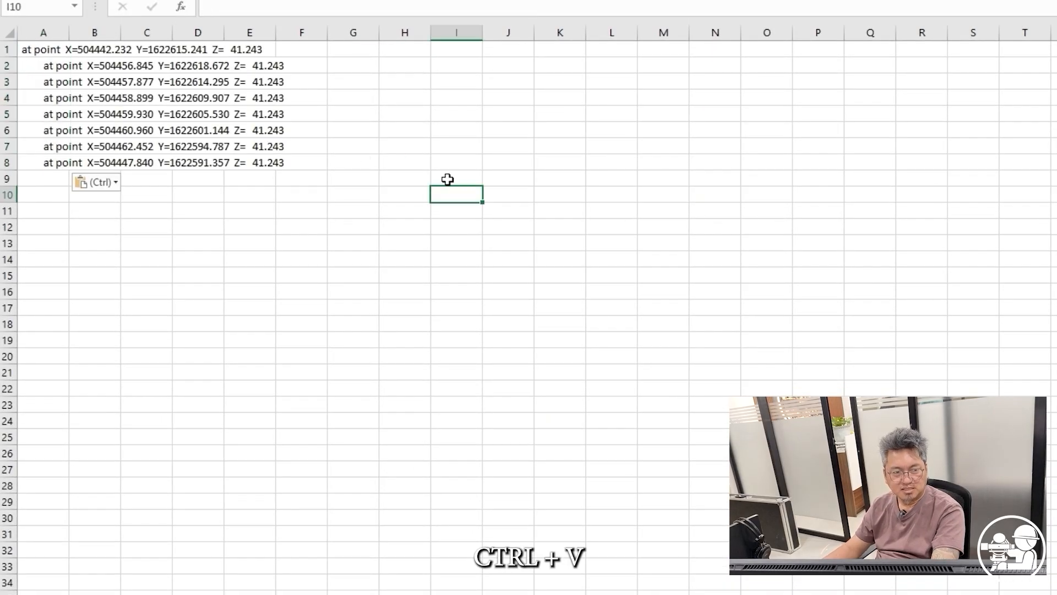
Indent the text in cell A1 with leading spaces to match the rows below, and fit column A's width to its contents
{"action": "left_click", "coordinate": [47, 51]}
{"action": "left_click", "coordinate": [218, 7]}
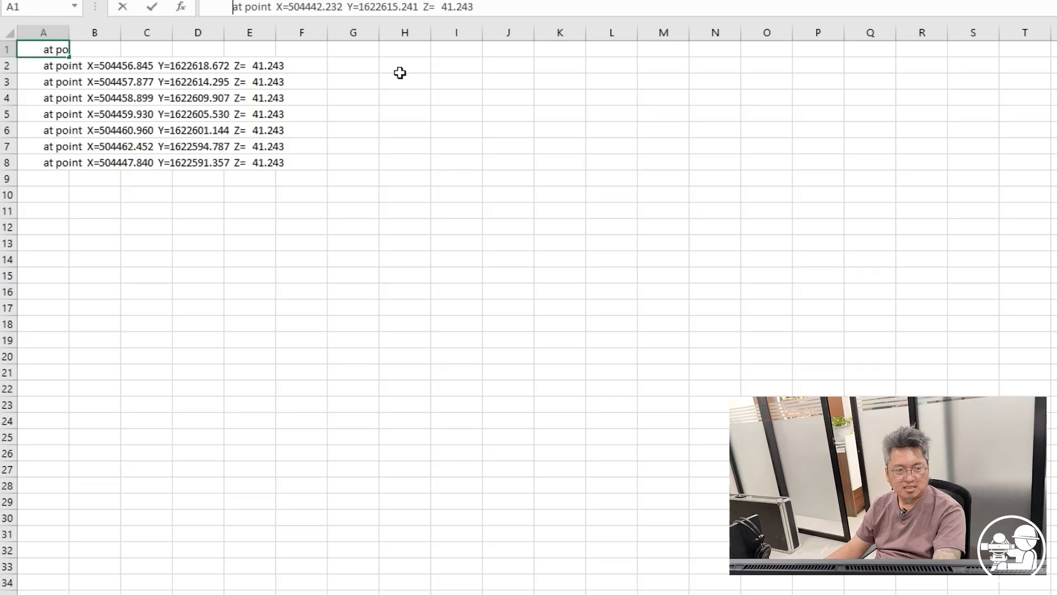
{"action": "left_click", "coordinate": [255, 242]}
{"action": "double_click", "coordinate": [69, 33]}
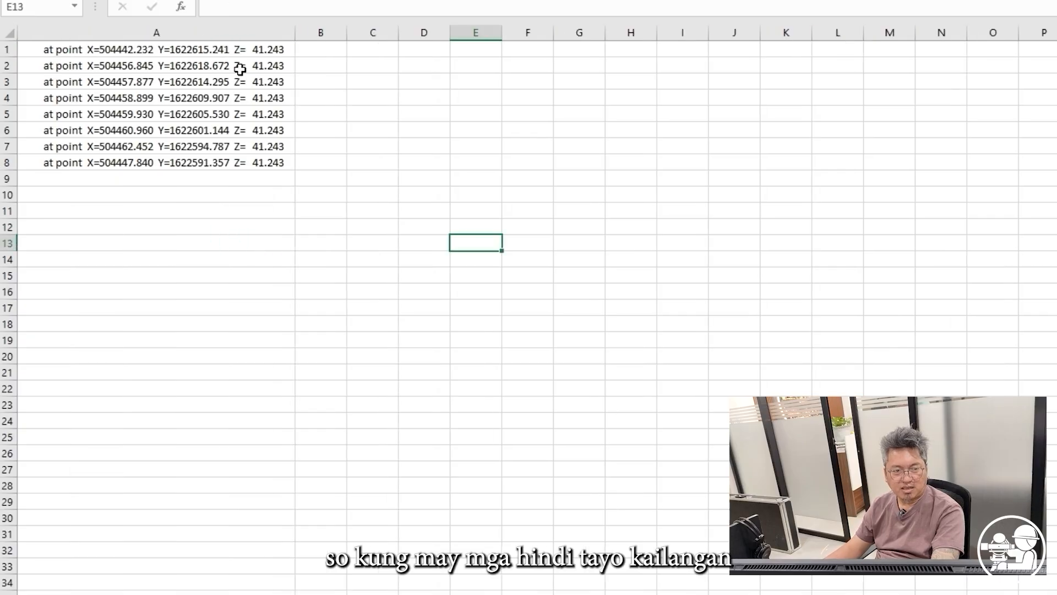
Split column A's text into separate columns as delimited data, adding space and "=" as delimiters and treating consecutive delimiters as one
{"action": "left_click", "coordinate": [206, 27]}
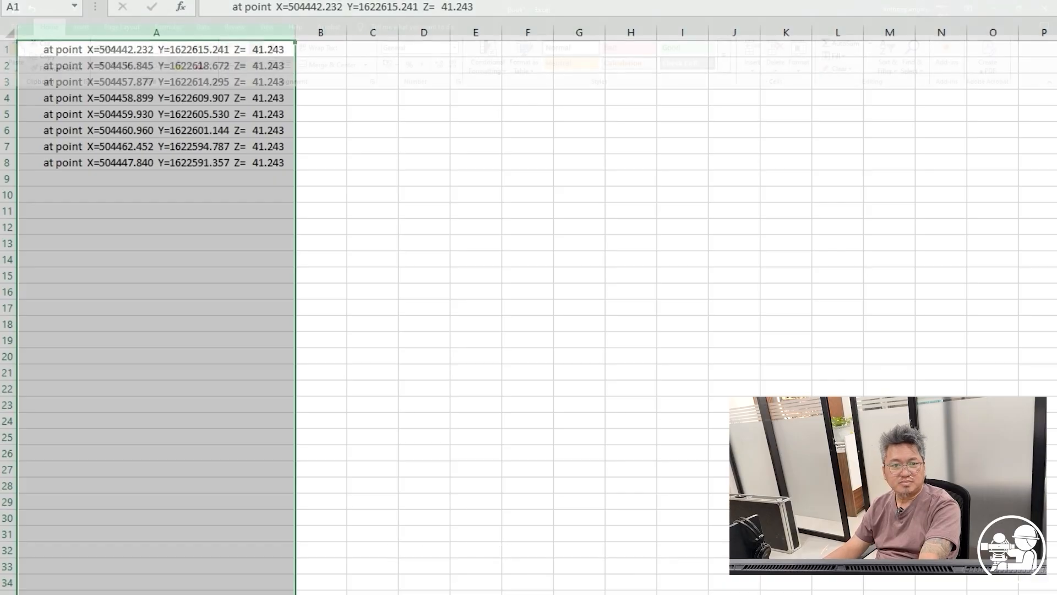
{"action": "left_click", "coordinate": [212, 26]}
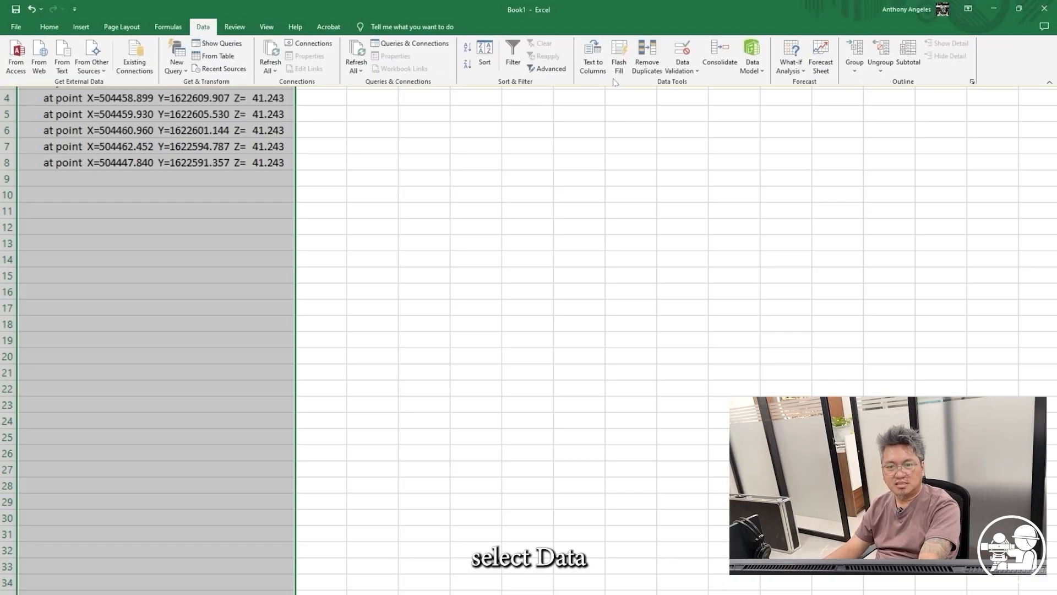
{"action": "left_click", "coordinate": [593, 55]}
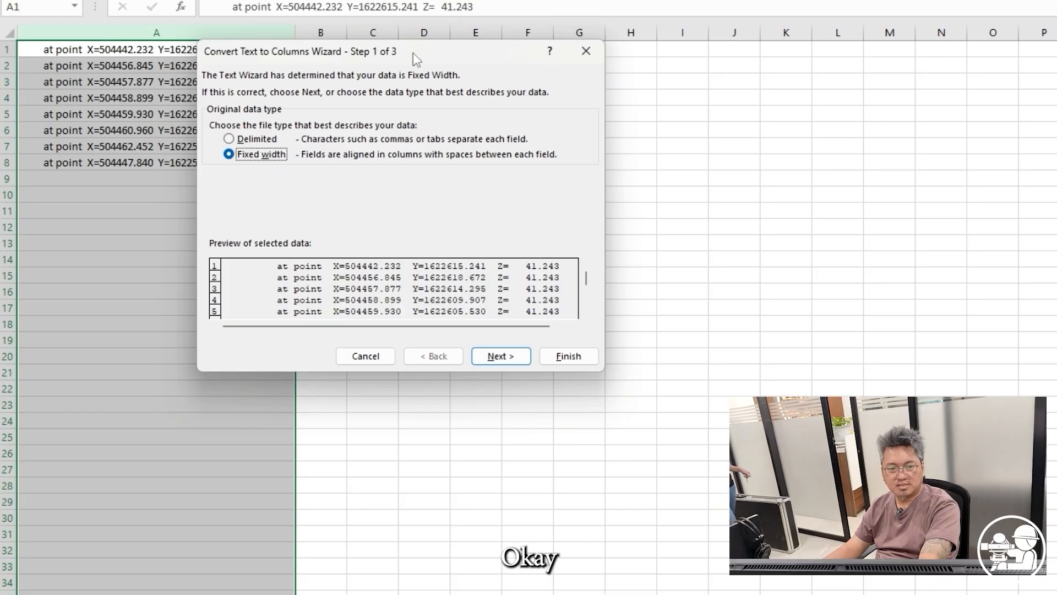
{"action": "left_click_drag", "start_coordinate": [414, 57], "coordinate": [778, 18]}
{"action": "left_click", "coordinate": [605, 100]}
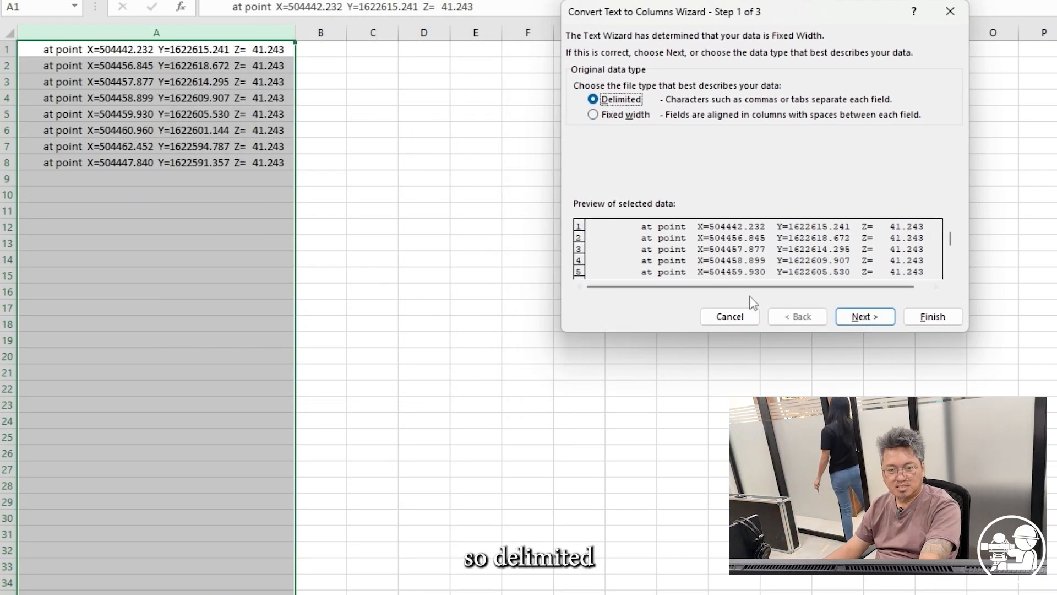
{"action": "left_click", "coordinate": [862, 317]}
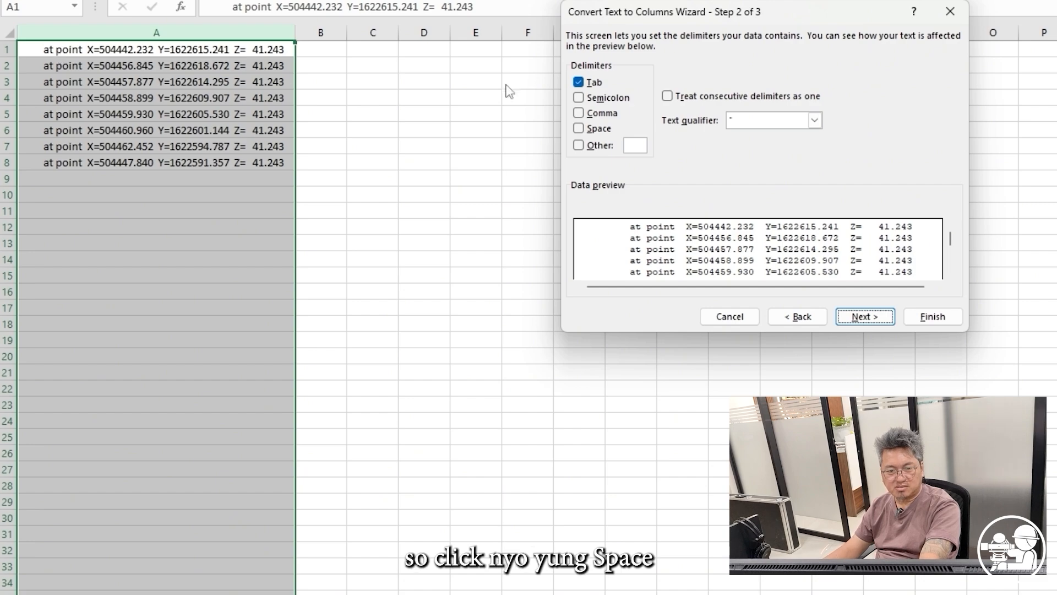
{"action": "left_click", "coordinate": [587, 131]}
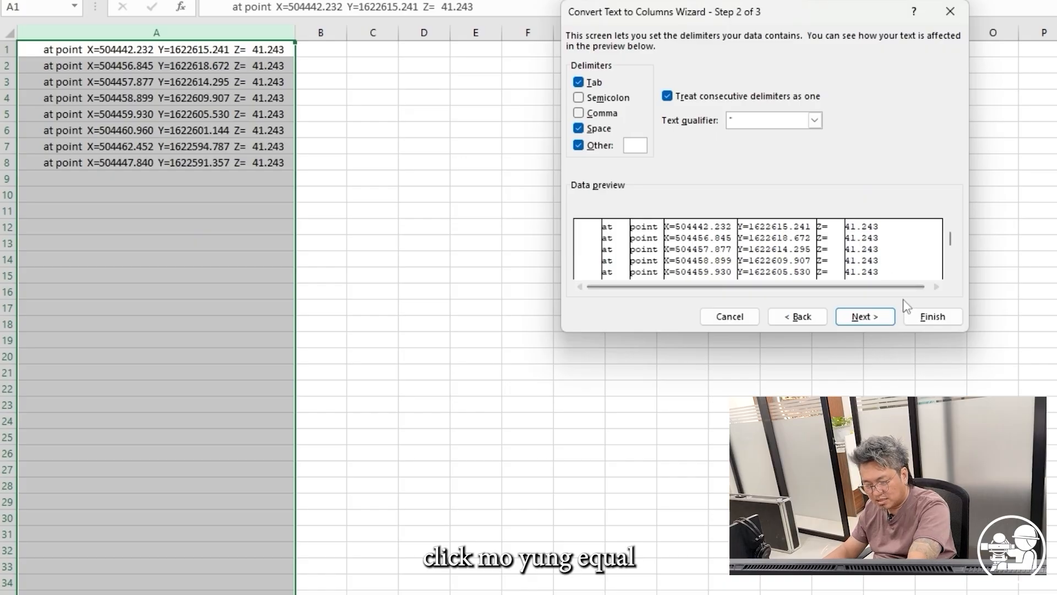
{"action": "type", "text": "="}
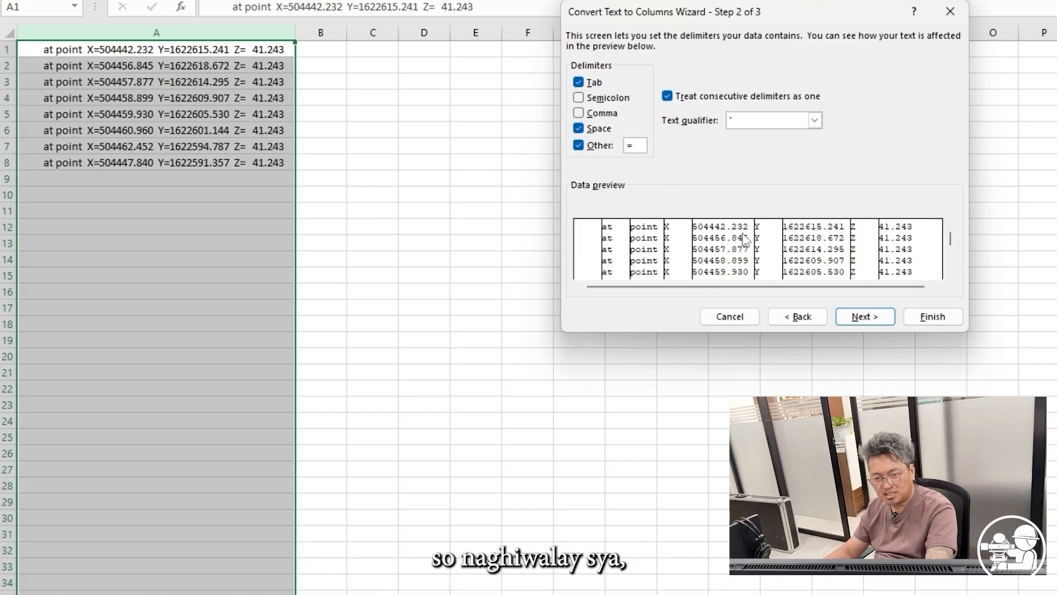
{"action": "left_click", "coordinate": [933, 316]}
{"action": "left_click", "coordinate": [838, 324]}
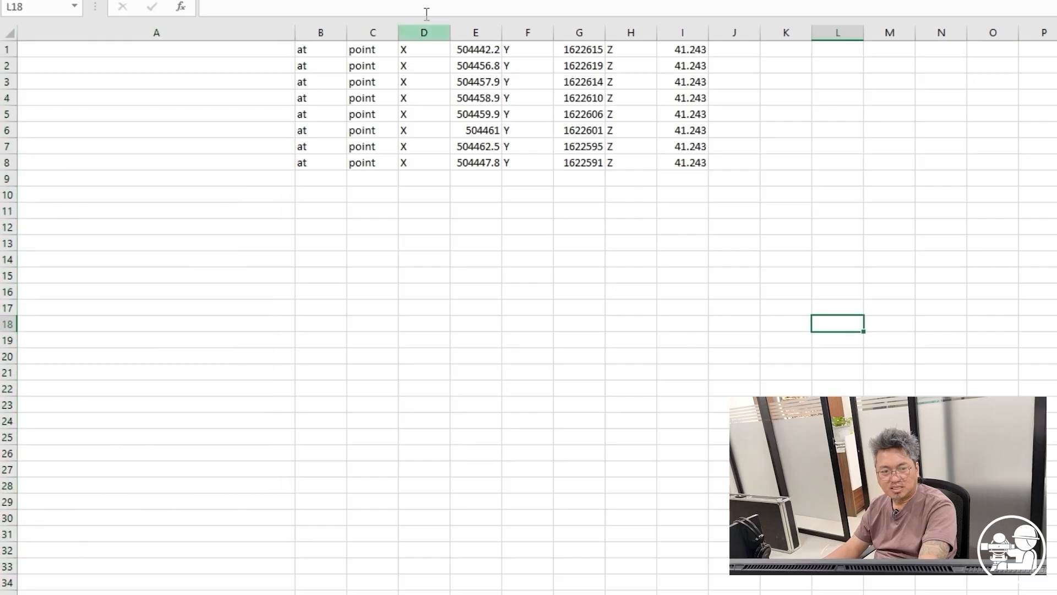
Delete the columns holding the at, point, X, Y and Z labels so only the coordinate values are kept
{"action": "left_click_drag", "start_coordinate": [424, 31], "coordinate": [320, 30]}
{"action": "right_click", "coordinate": [319, 32]}
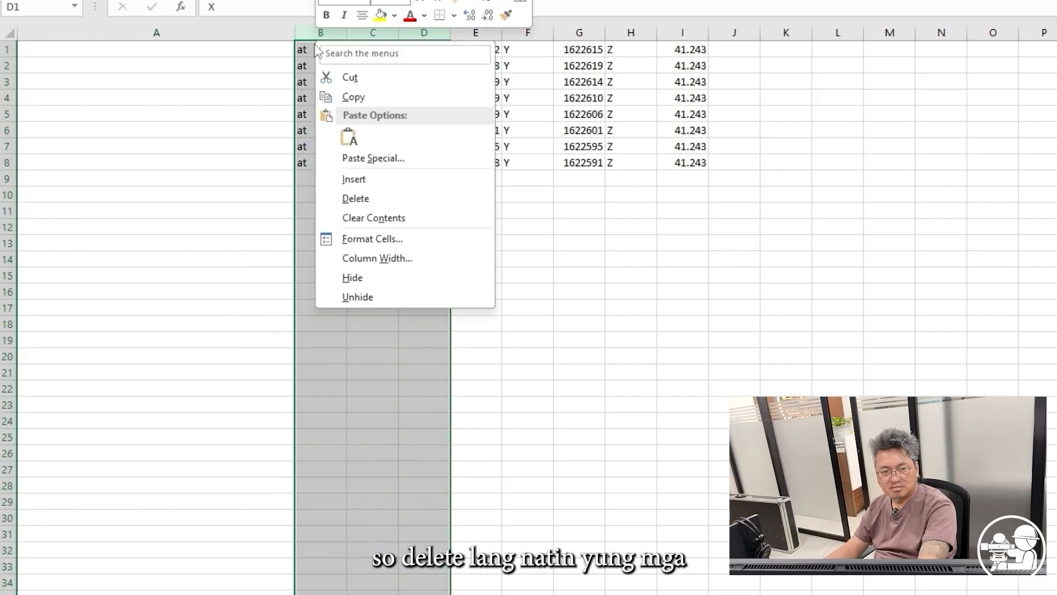
{"action": "left_click", "coordinate": [355, 198]}
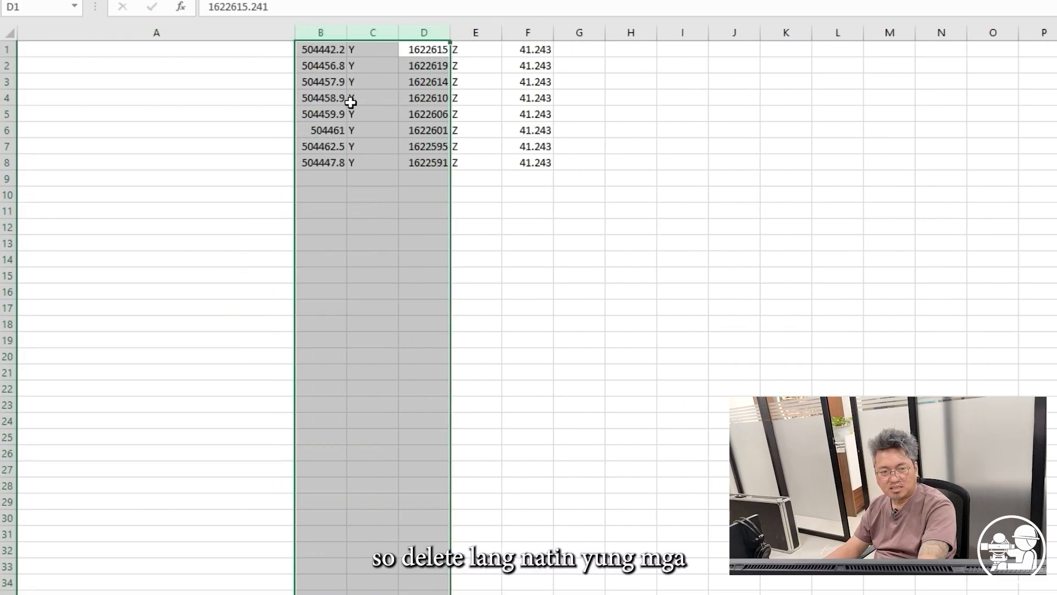
{"action": "left_click", "coordinate": [373, 32]}
{"action": "right_click", "coordinate": [373, 32]}
{"action": "left_click", "coordinate": [408, 192]}
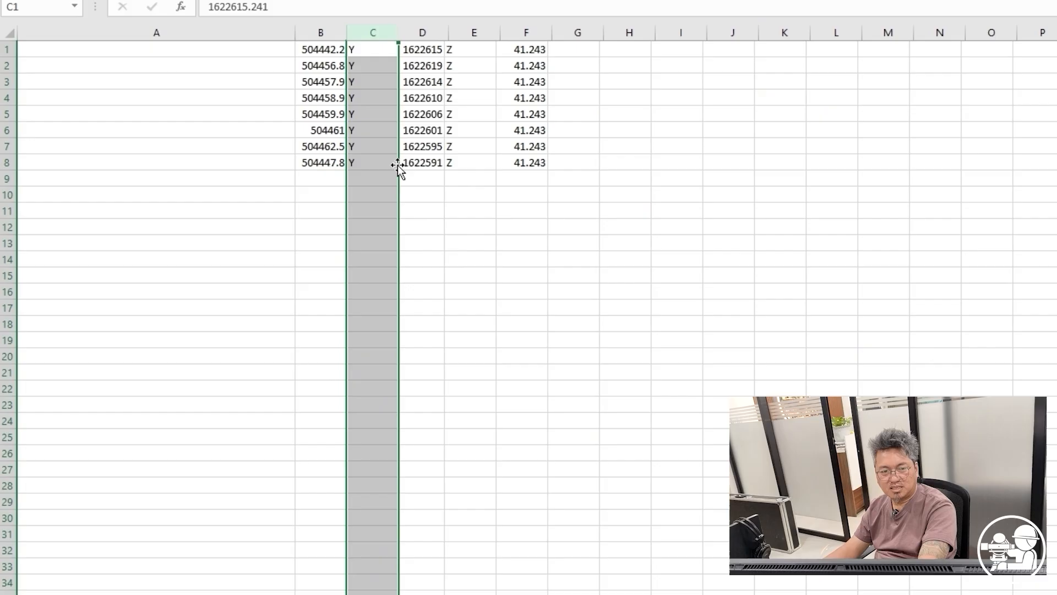
{"action": "left_click", "coordinate": [424, 32]}
{"action": "right_click", "coordinate": [424, 32]}
{"action": "left_click", "coordinate": [467, 191]}
{"action": "left_click", "coordinate": [627, 220]}
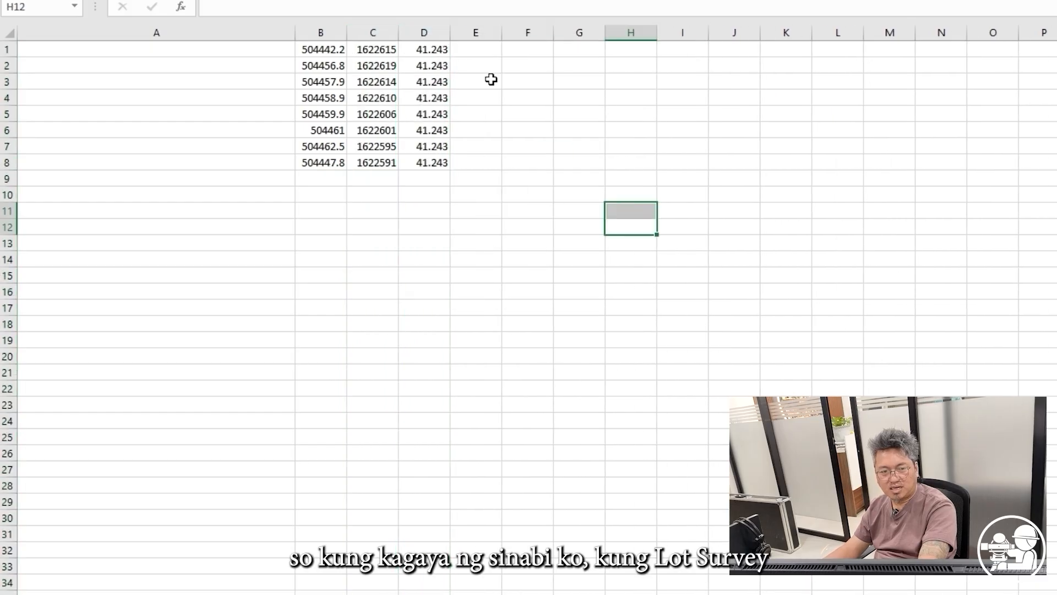
Set the elevation in D1 to 0 and fill it down to row 8
{"action": "left_click", "coordinate": [435, 49]}
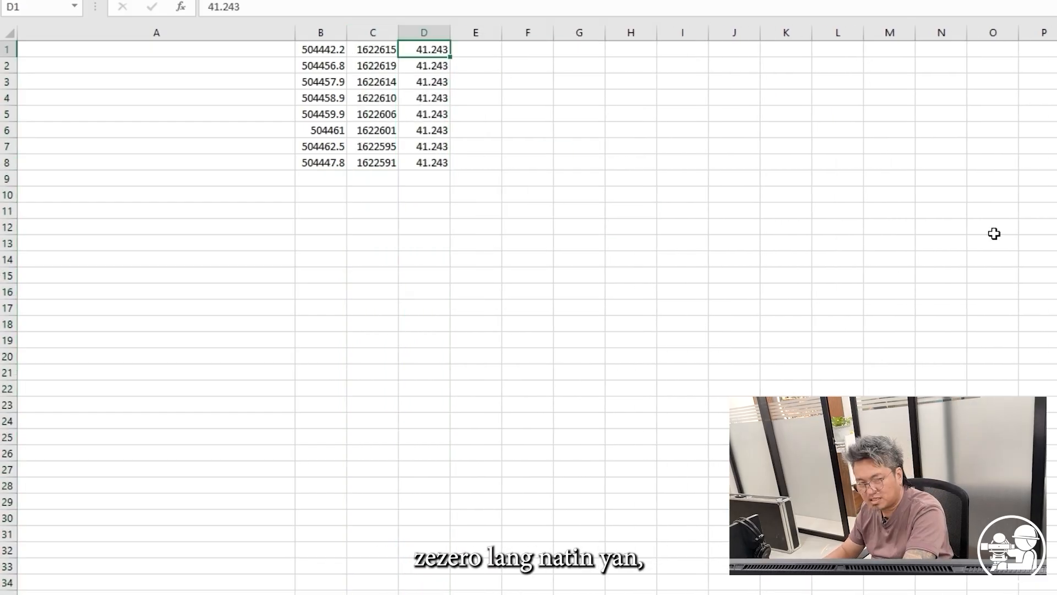
{"action": "type", "text": "0"}
{"action": "left_click_drag", "start_coordinate": [682, 162], "coordinate": [631, 163]}
{"action": "left_click", "coordinate": [436, 44]}
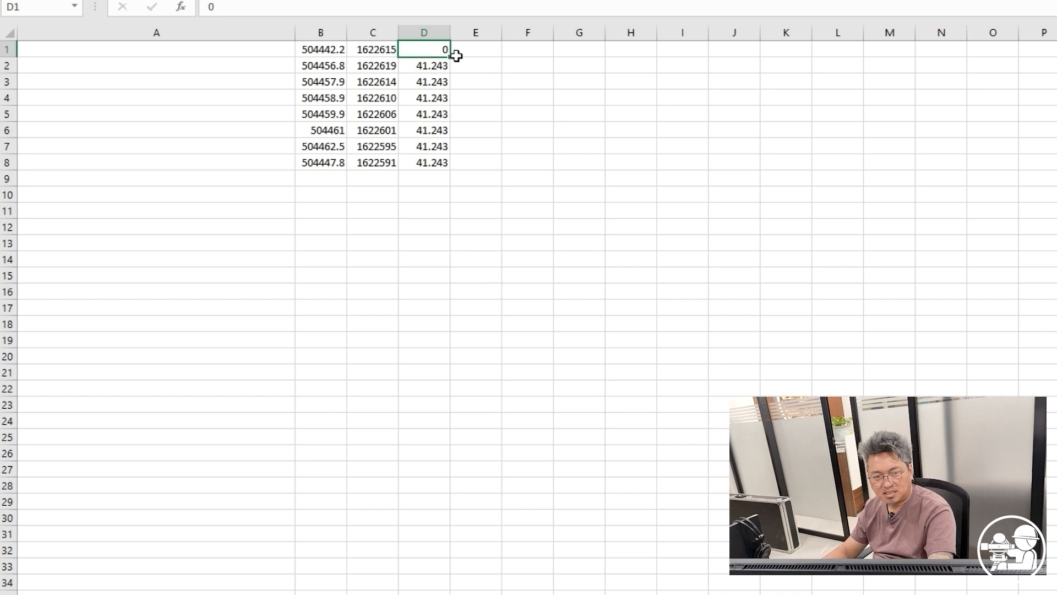
{"action": "double_click", "coordinate": [452, 60]}
Enter the description C in E1 and fill it down to row 8
{"action": "left_click", "coordinate": [476, 49]}
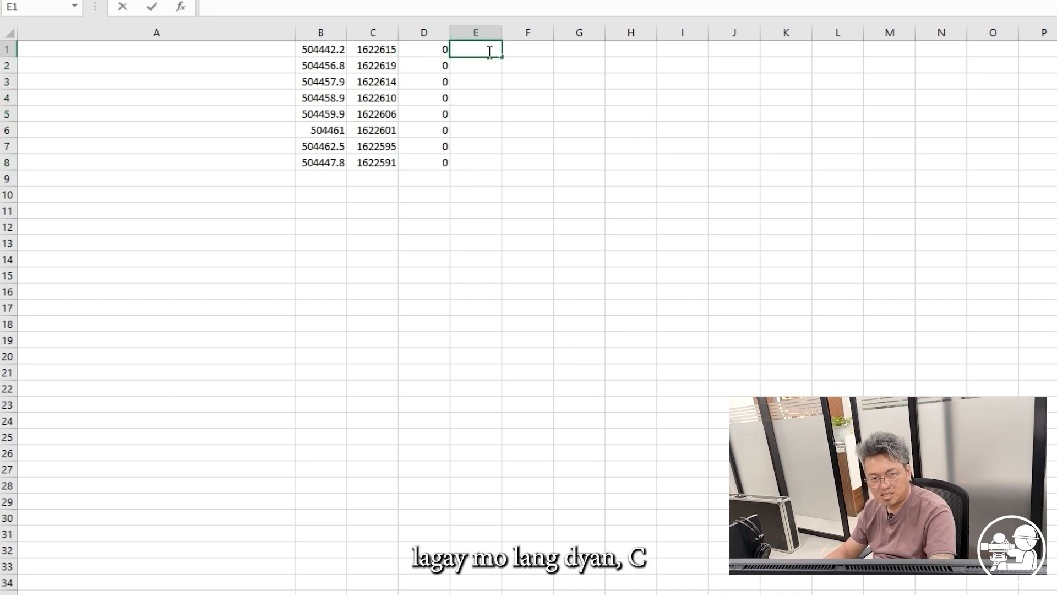
{"action": "type", "text": "C"}
{"action": "left_click", "coordinate": [530, 96]}
{"action": "left_click", "coordinate": [475, 46]}
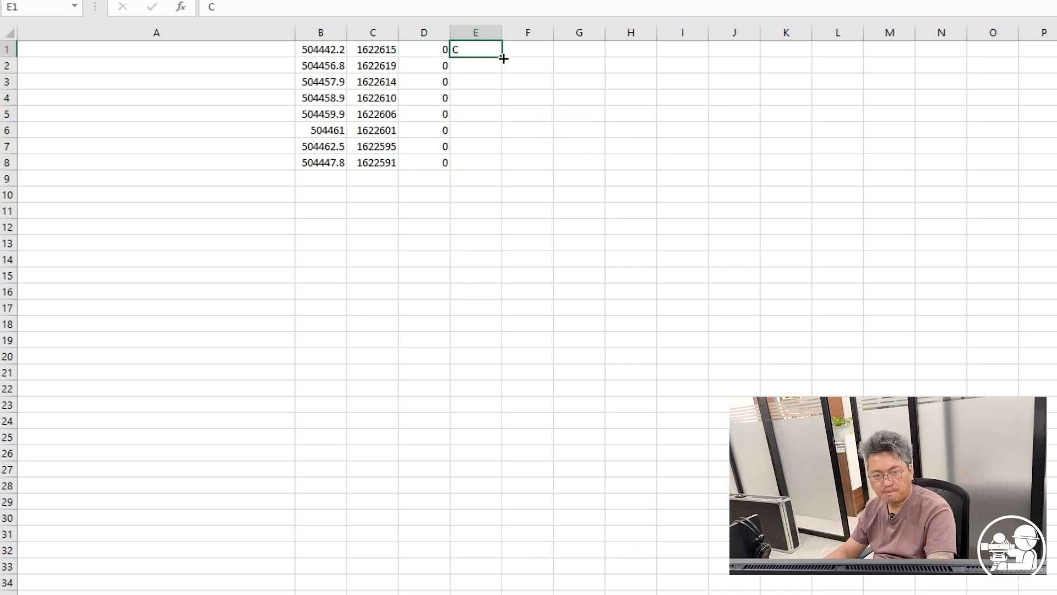
{"action": "double_click", "coordinate": [501, 57]}
Move the northing column C ahead of the easting column B, and fit both columns' widths to their values
{"action": "left_click", "coordinate": [273, 49]}
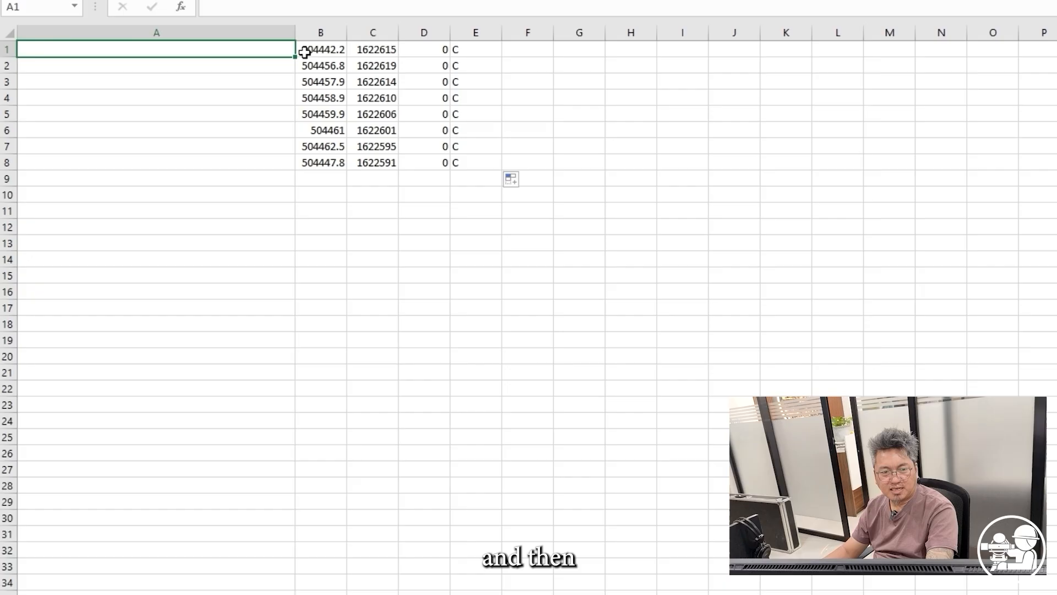
{"action": "right_click", "coordinate": [388, 34]}
{"action": "left_click", "coordinate": [433, 92]}
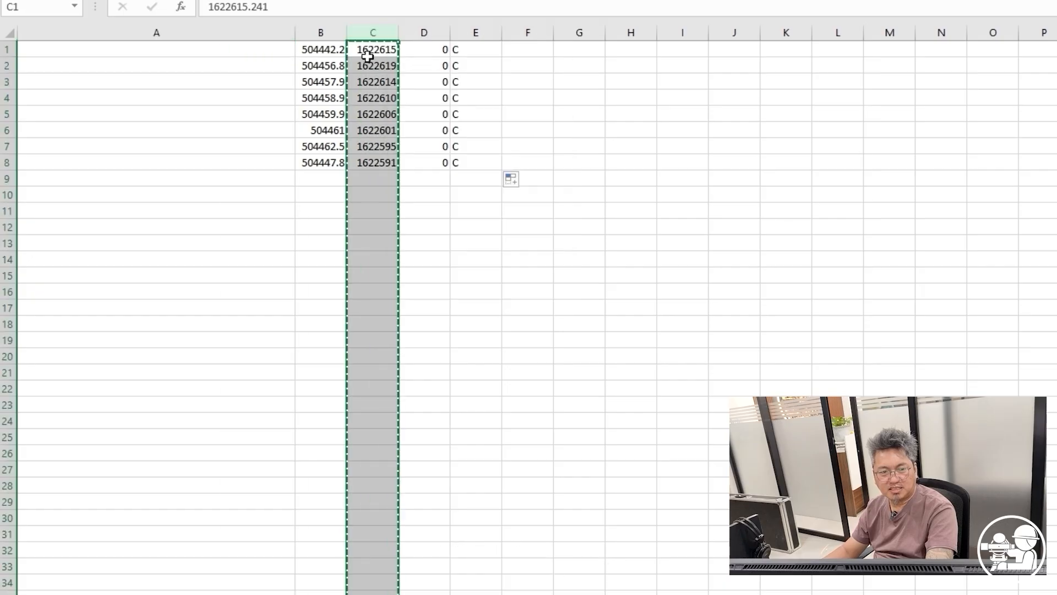
{"action": "right_click", "coordinate": [318, 32]}
{"action": "left_click", "coordinate": [387, 172]}
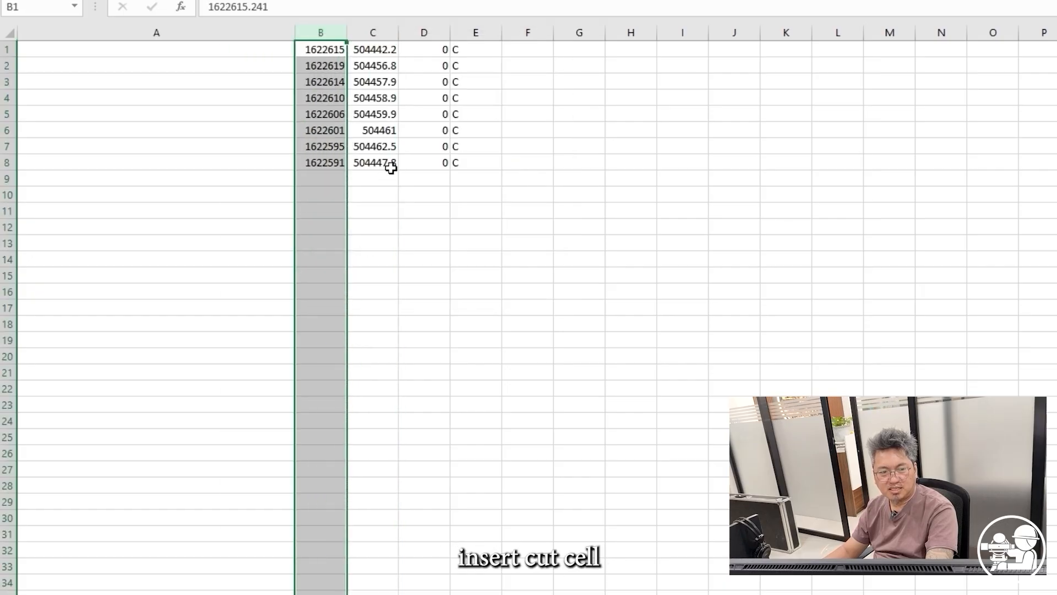
{"action": "left_click", "coordinate": [578, 193]}
{"action": "double_click", "coordinate": [342, 34]}
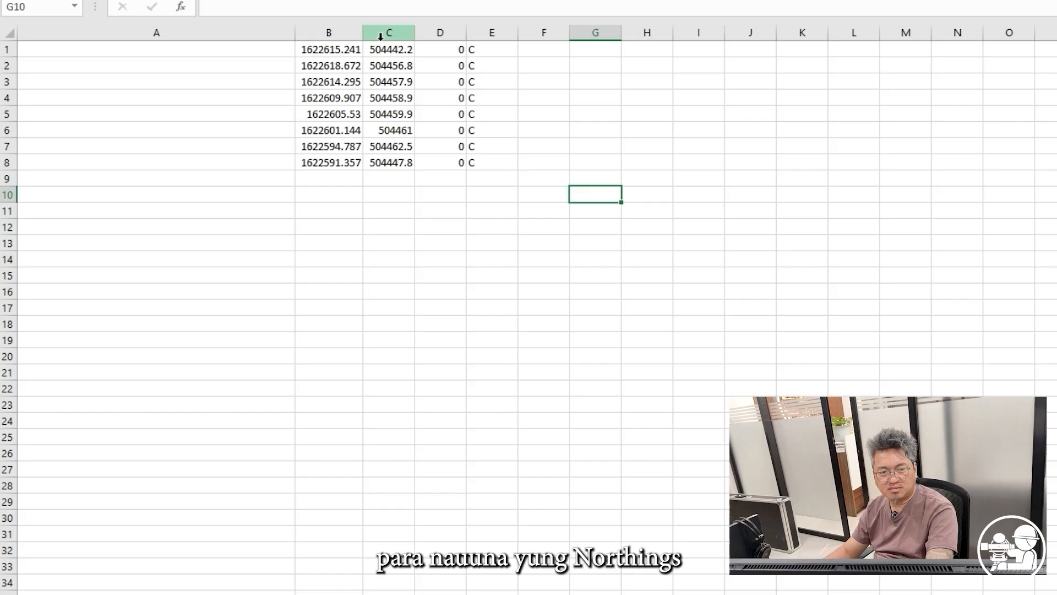
{"action": "double_click", "coordinate": [419, 34]}
Number the points 1 to 8 down column A and fit the column's width to the numbers
{"action": "key", "text": "ctrl+Home"}
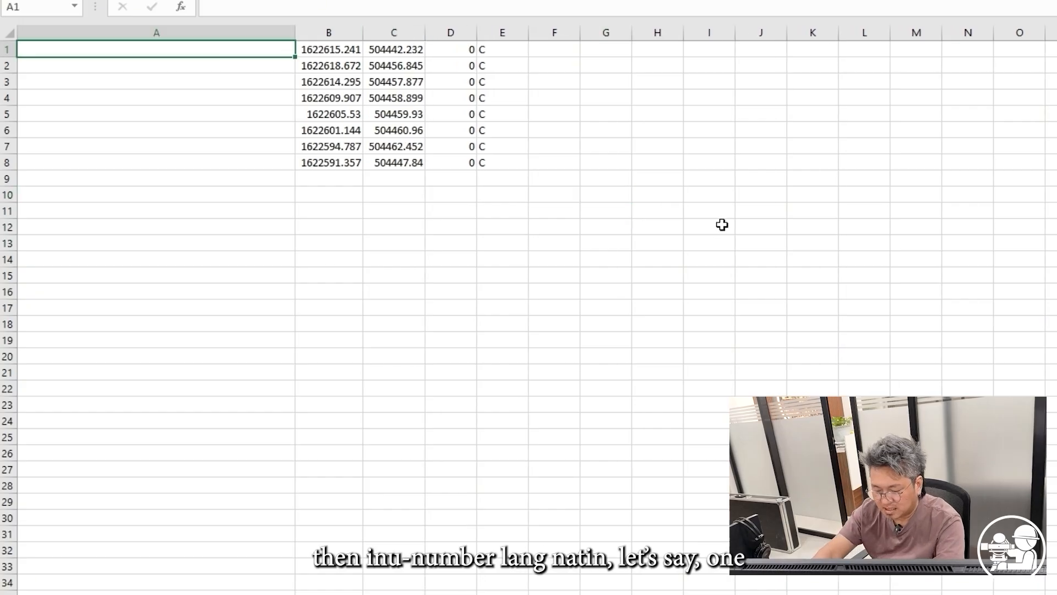
{"action": "type", "text": "1"}
{"action": "key", "text": "Return"}
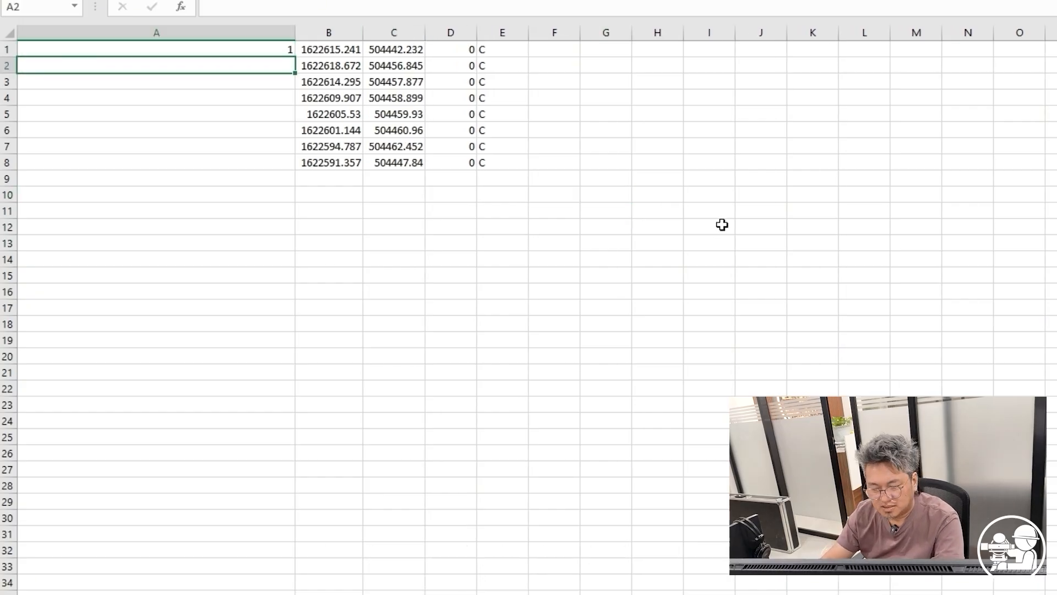
{"action": "type", "text": "2"}
{"action": "key", "text": "Return"}
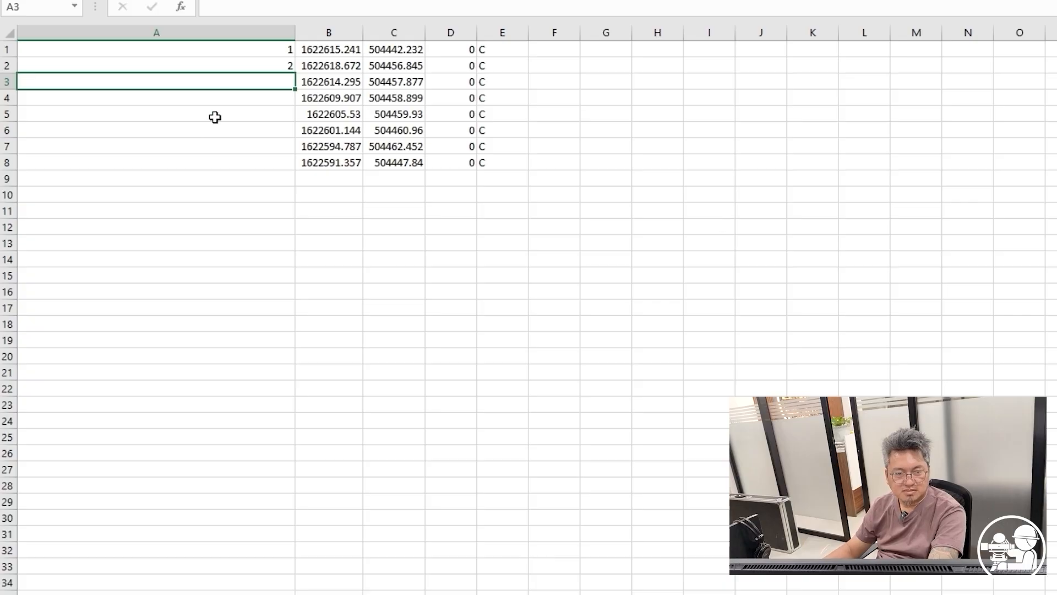
{"action": "left_click_drag", "start_coordinate": [235, 48], "coordinate": [264, 64]}
{"action": "double_click", "coordinate": [297, 73]}
{"action": "left_click", "coordinate": [439, 243]}
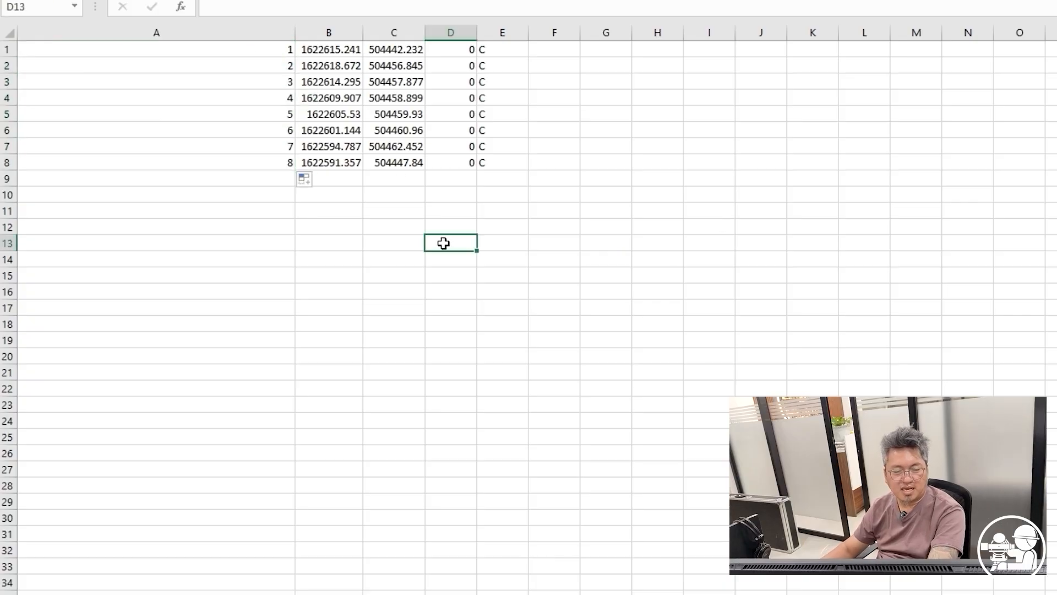
{"action": "left_click", "coordinate": [362, 33]}
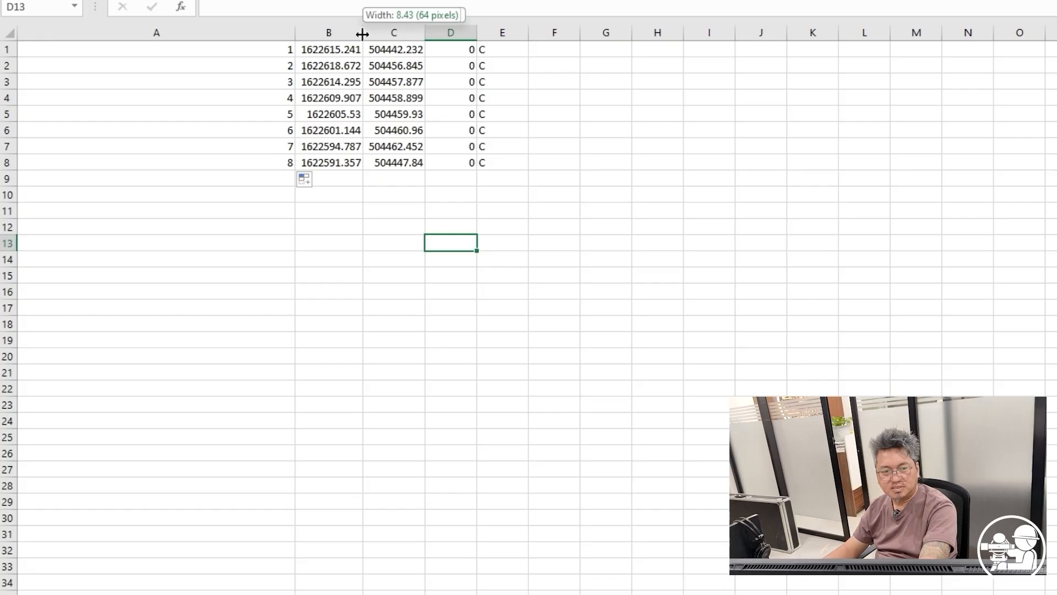
{"action": "double_click", "coordinate": [294, 33]}
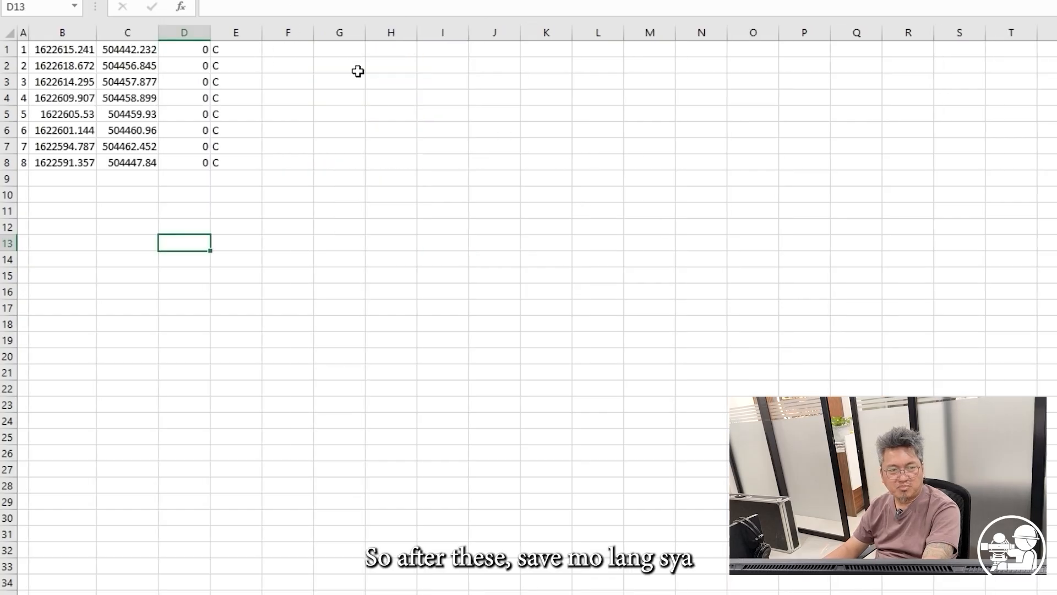
Save the workbook in the RTK folder as a CSV (Comma delimited) file named SETTING
{"action": "left_click", "coordinate": [20, 2]}
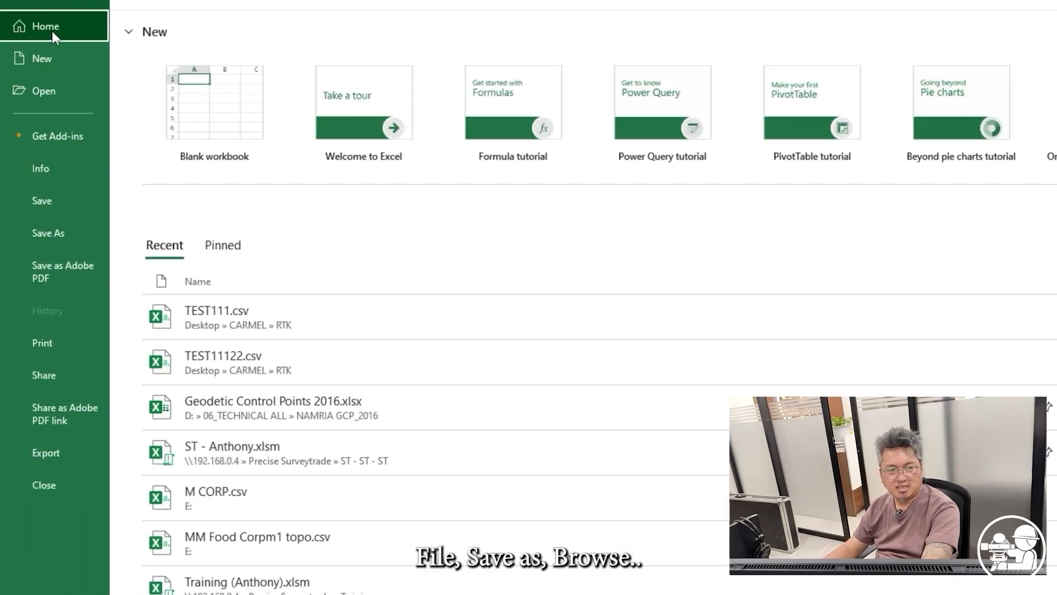
{"action": "left_click", "coordinate": [36, 238]}
{"action": "left_click", "coordinate": [210, 335]}
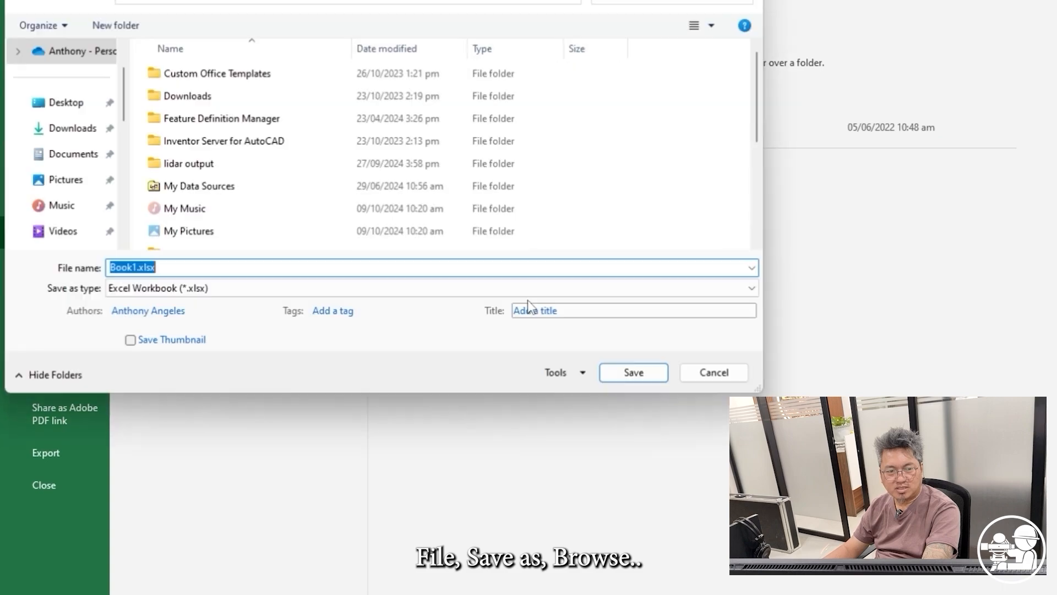
{"action": "scroll", "coordinate": [78, 236], "scroll_direction": "down", "scroll_amount": 4}
{"action": "scroll", "coordinate": [71, 205], "scroll_direction": "up", "scroll_amount": 1}
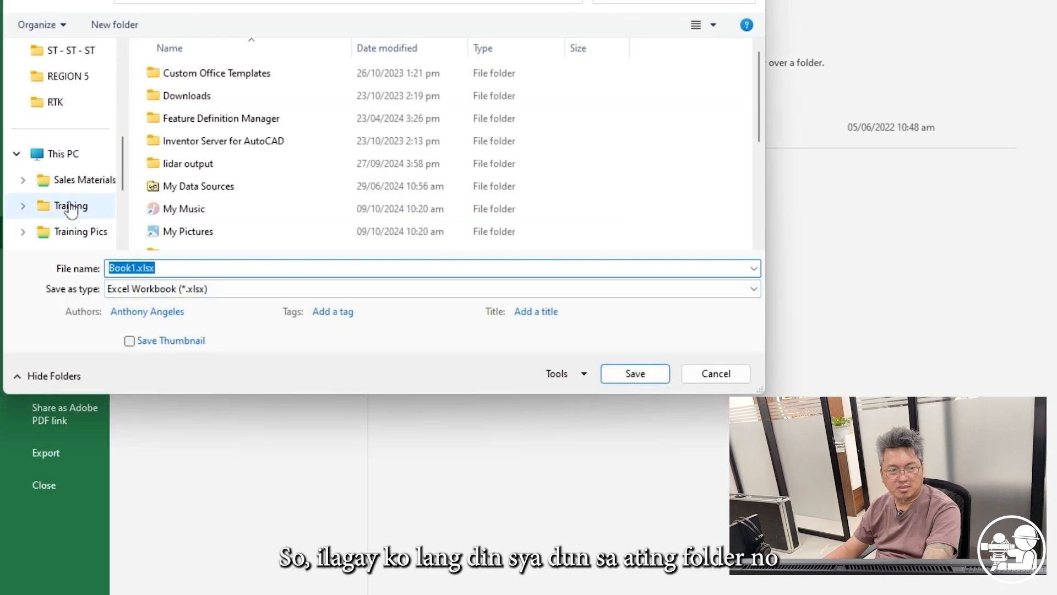
{"action": "left_click", "coordinate": [56, 102]}
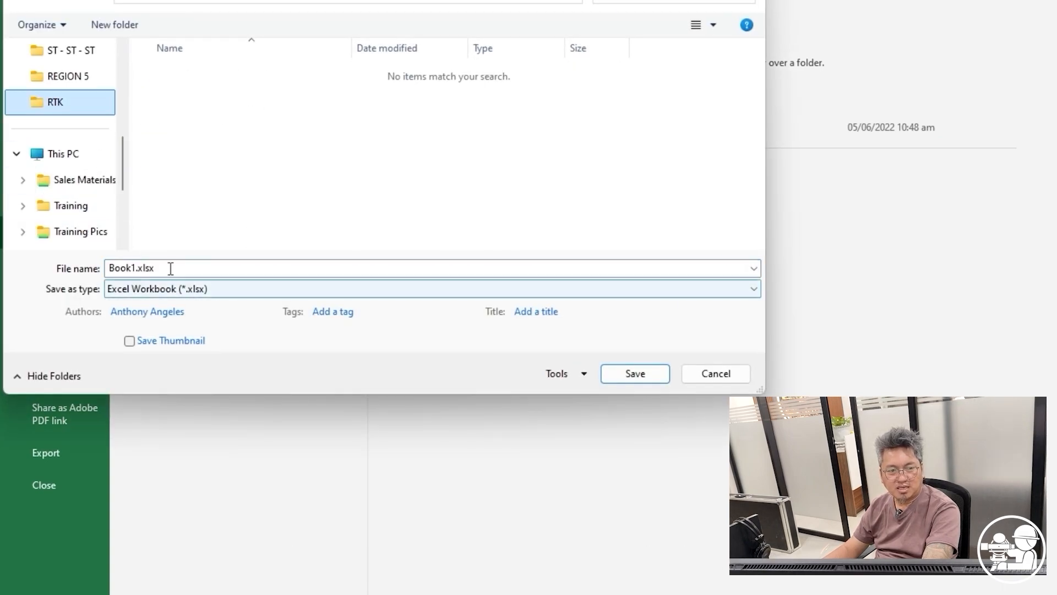
{"action": "left_click", "coordinate": [215, 290]}
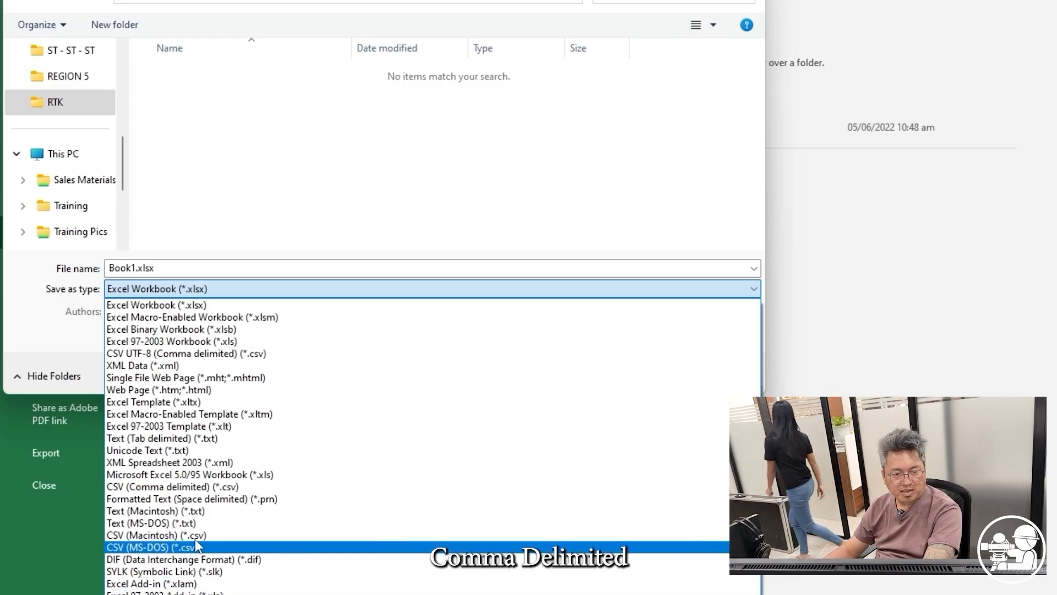
{"action": "left_click", "coordinate": [203, 486]}
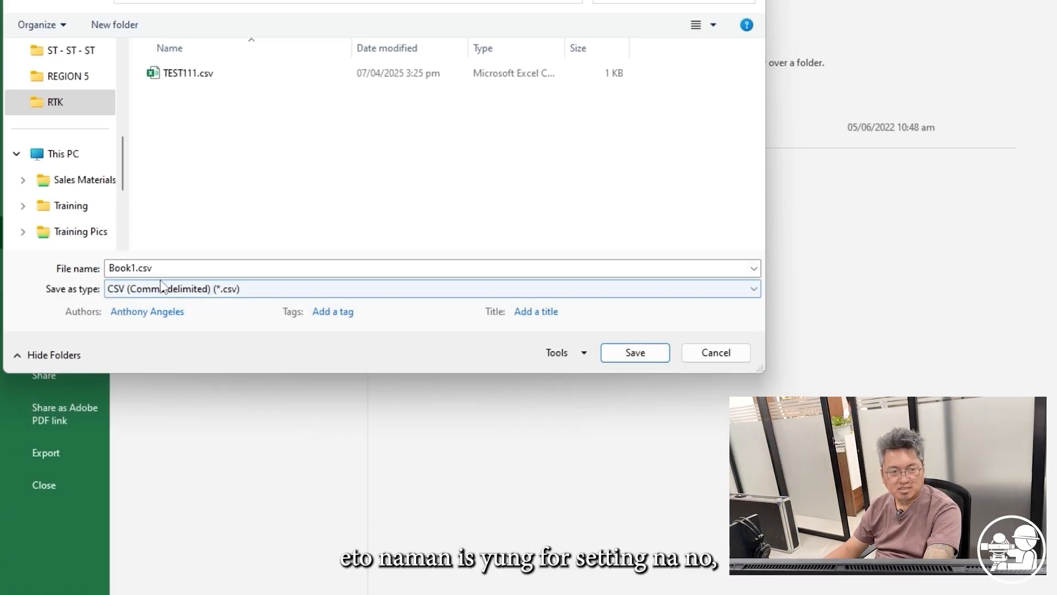
{"action": "double_click", "coordinate": [177, 270]}
{"action": "type", "text": "SETTING"}
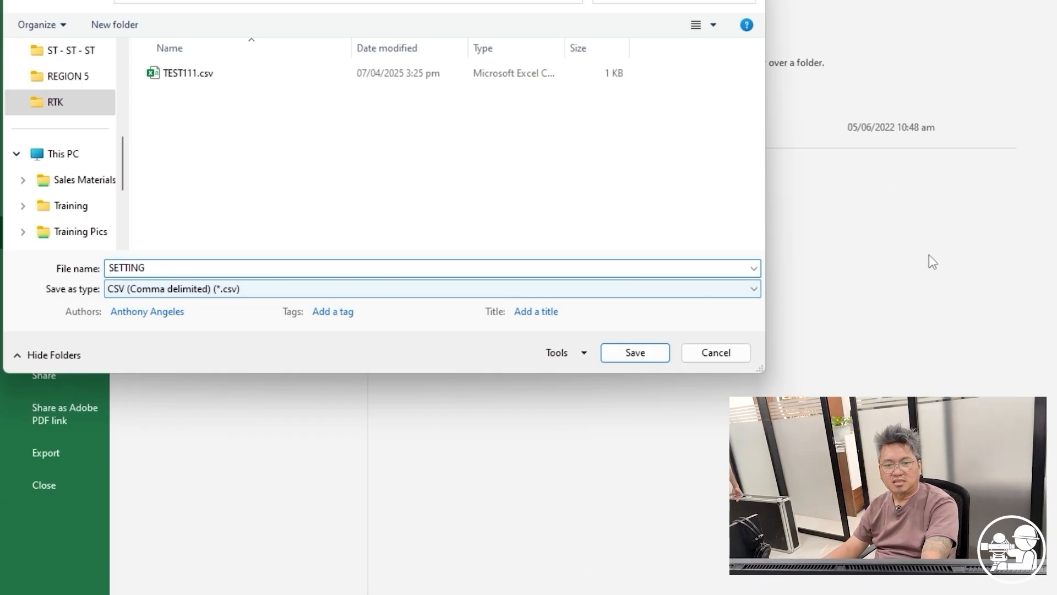
{"action": "left_click", "coordinate": [645, 353]}
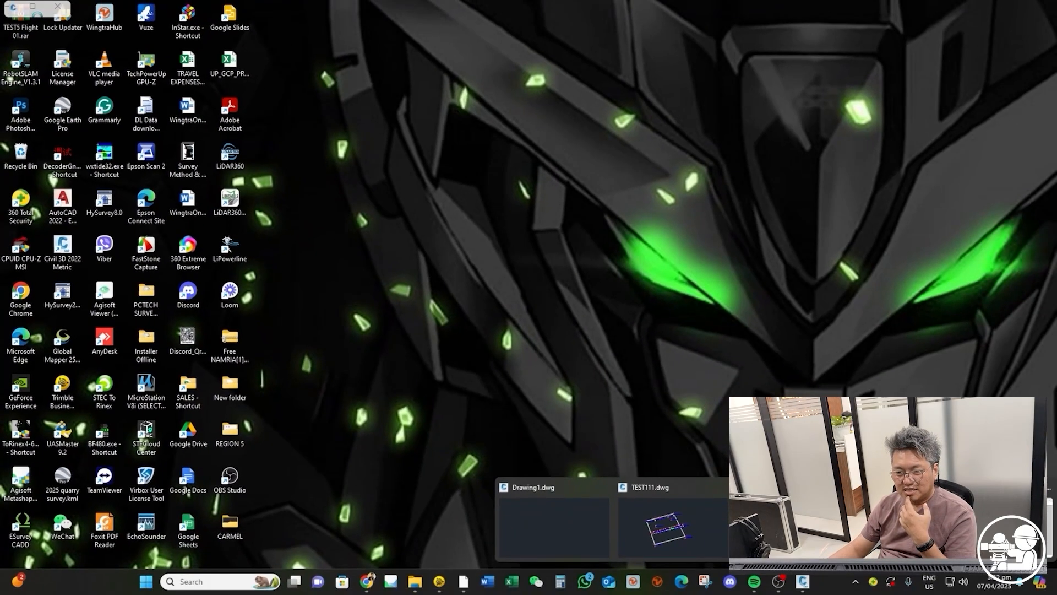
Switch to Drawing2 in Civil 3D and erase the white polyline bounding the lot beside the upper green lot
{"action": "left_click", "coordinate": [550, 528]}
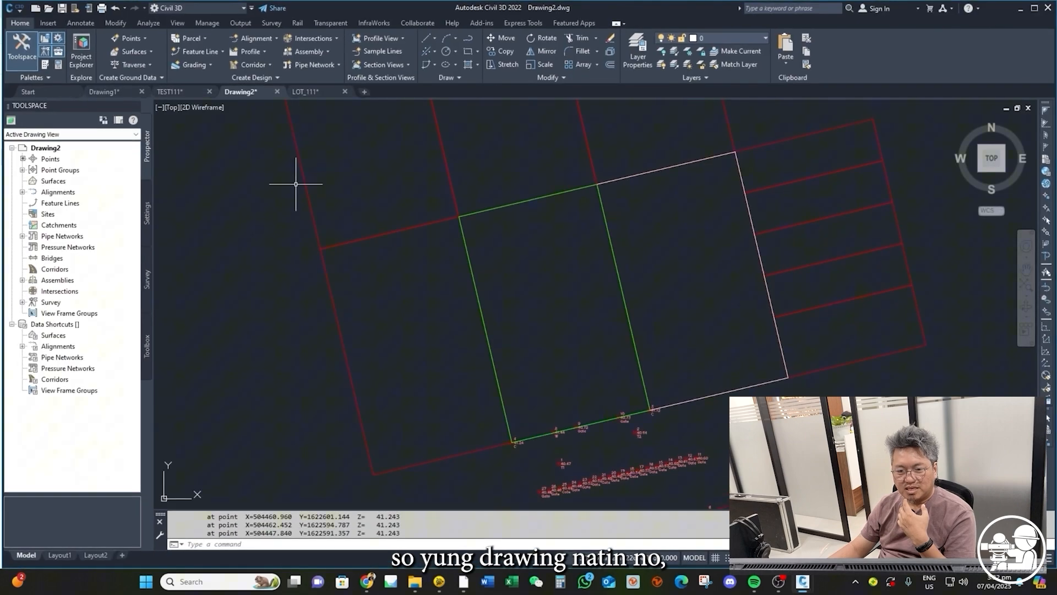
{"action": "scroll", "coordinate": [308, 187], "scroll_direction": "down", "scroll_amount": 4}
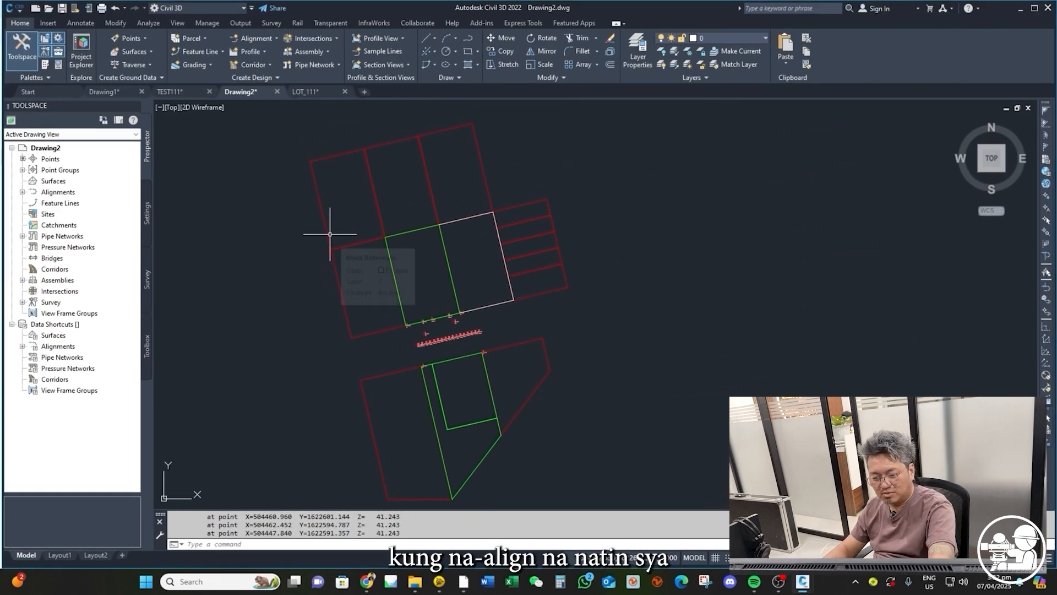
{"action": "key", "text": "Escape"}
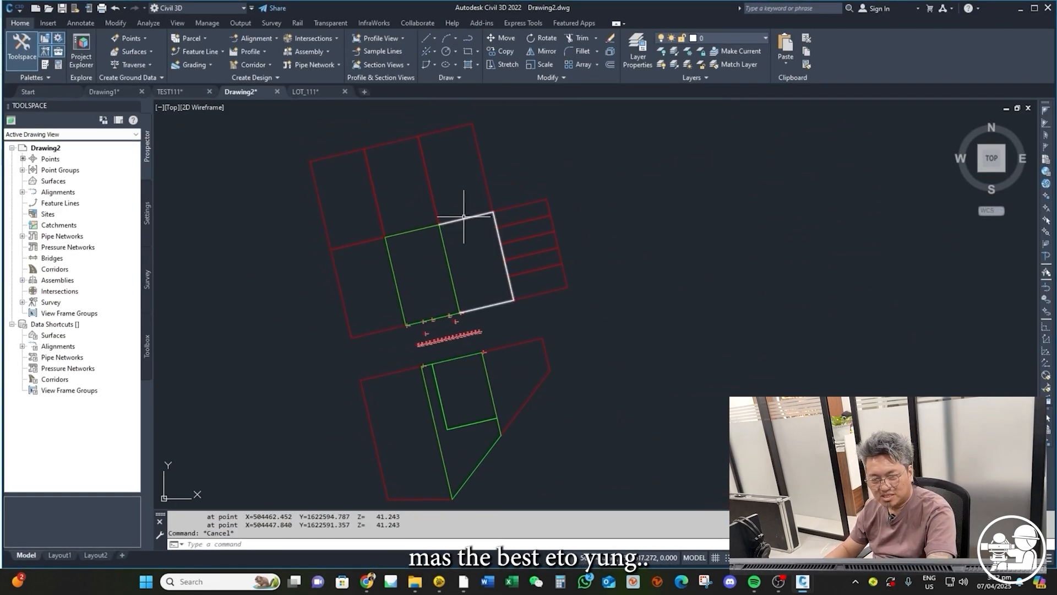
{"action": "left_click", "coordinate": [463, 216]}
{"action": "key", "text": "Delete"}
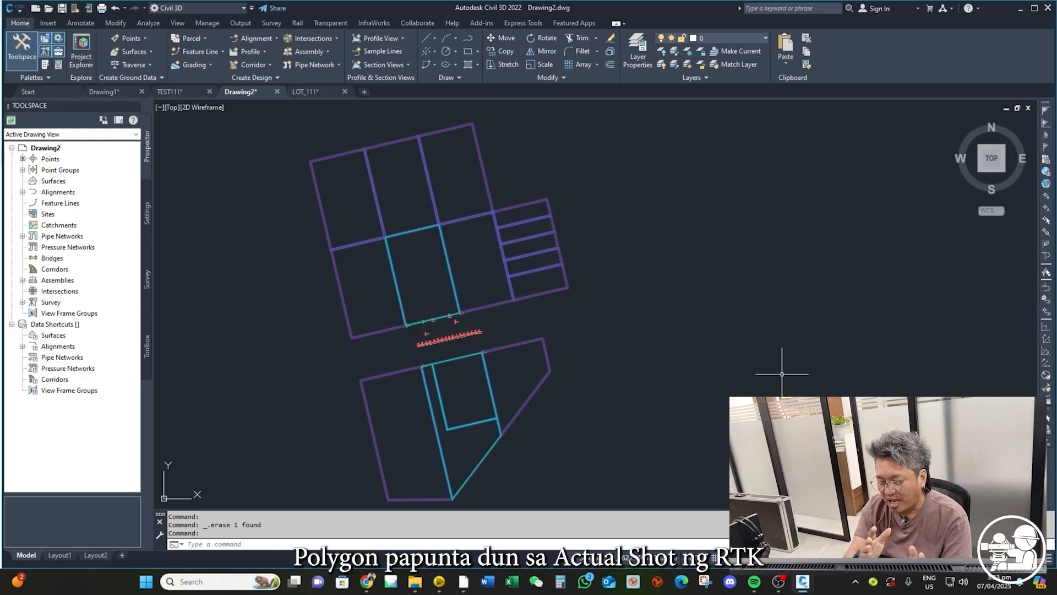
Select all the survey points in and around the road between the lots and erase them, keeping the lot lines
{"action": "scroll", "coordinate": [433, 330], "scroll_direction": "up", "scroll_amount": 8}
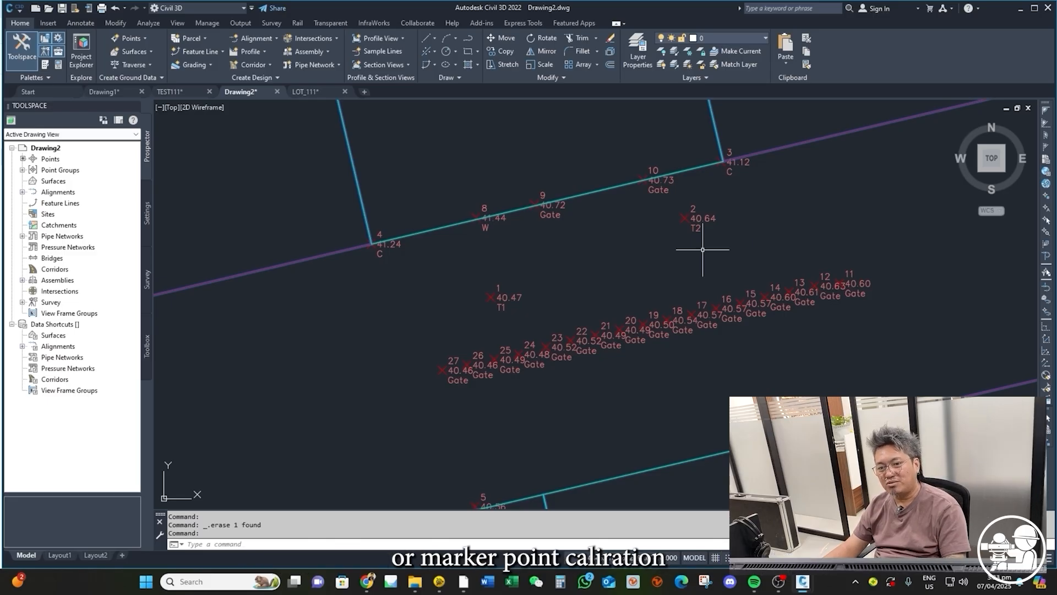
{"action": "scroll", "coordinate": [567, 283], "scroll_direction": "down", "scroll_amount": 4}
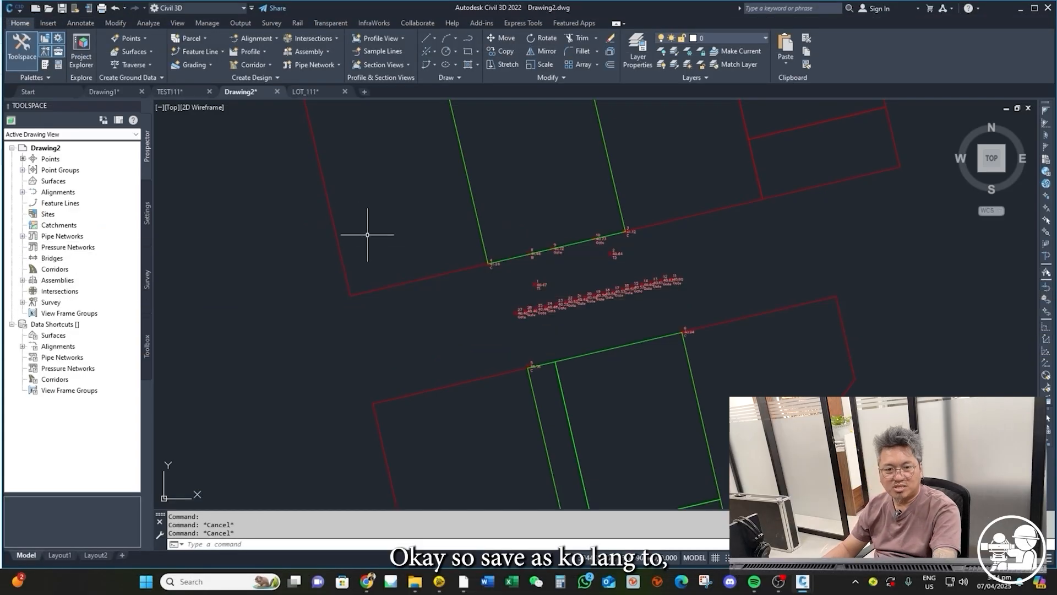
{"action": "scroll", "coordinate": [464, 287], "scroll_direction": "up", "scroll_amount": 5}
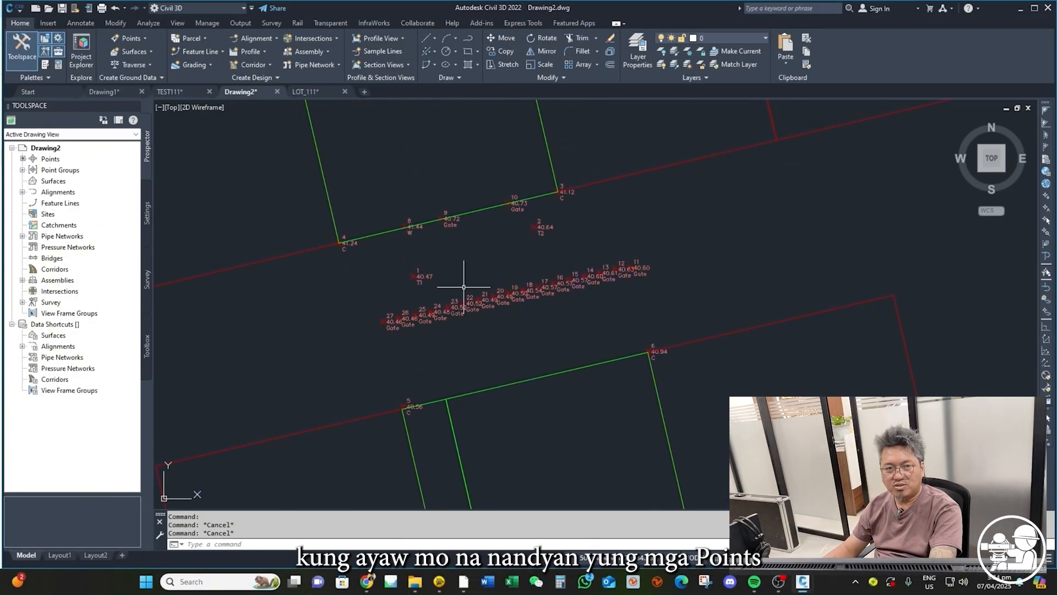
{"action": "scroll", "coordinate": [473, 337], "scroll_direction": "down", "scroll_amount": 4}
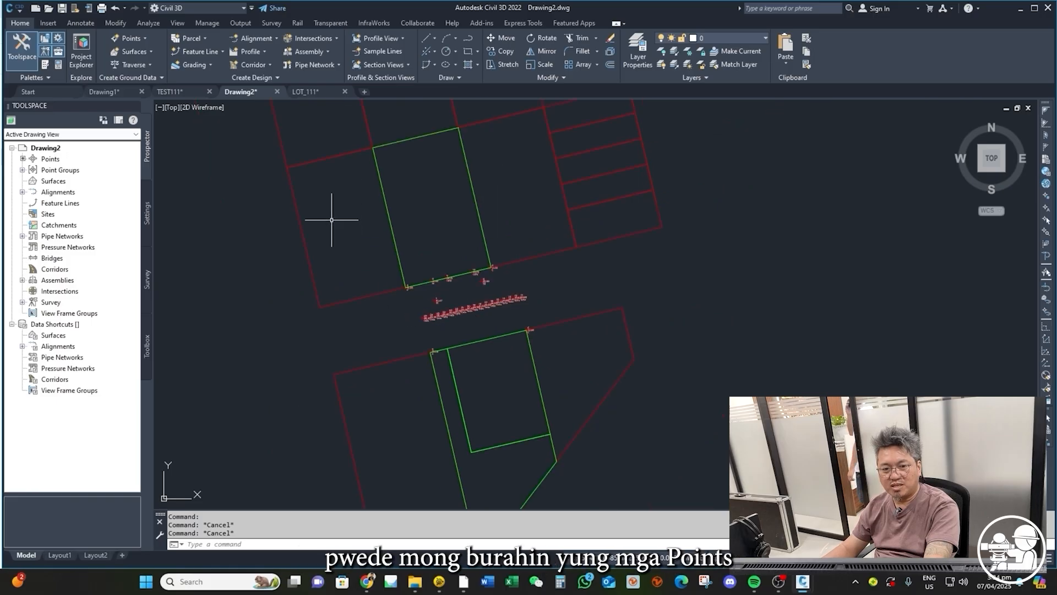
{"action": "left_click", "coordinate": [331, 218]}
{"action": "left_click", "coordinate": [580, 393]}
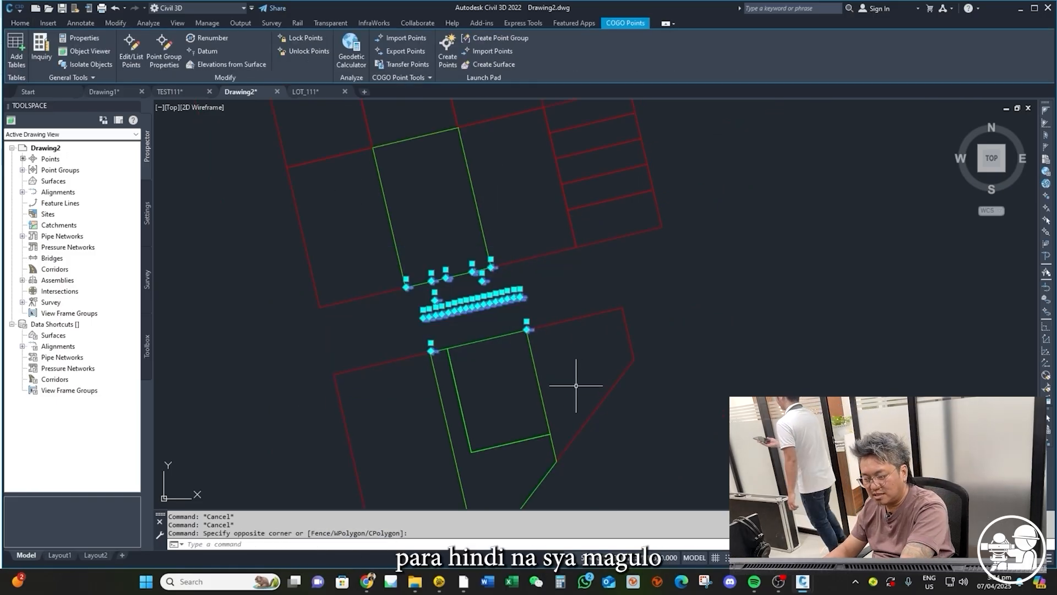
{"action": "key", "text": "Delete"}
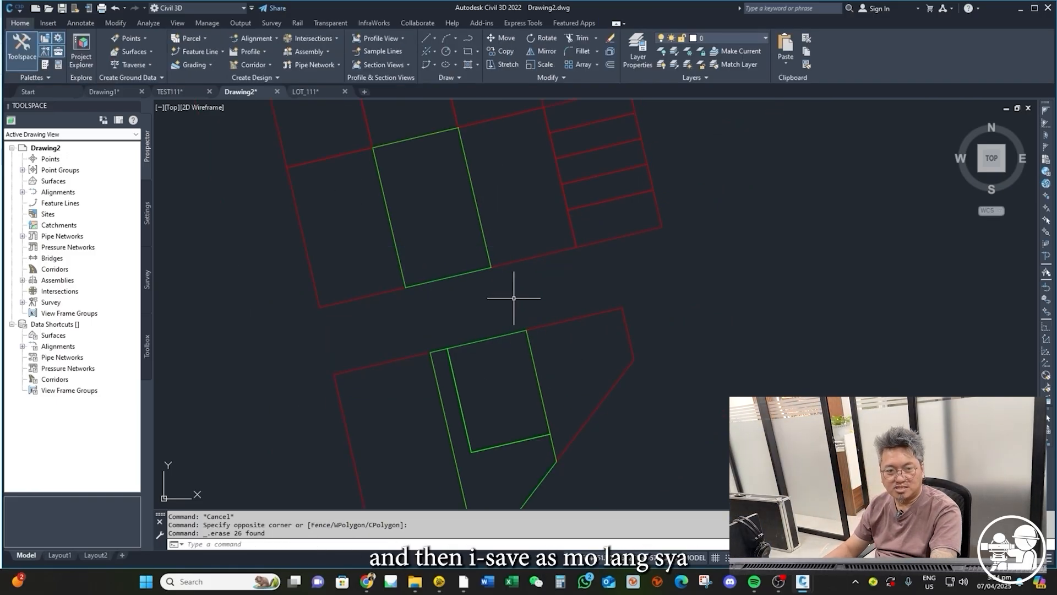
Save the drawing in the CARMEL folder as SETTING in AutoCAD 2010/LT2010 Drawing (*.dwg) format
{"action": "scroll", "coordinate": [514, 297], "scroll_direction": "down", "scroll_amount": 2}
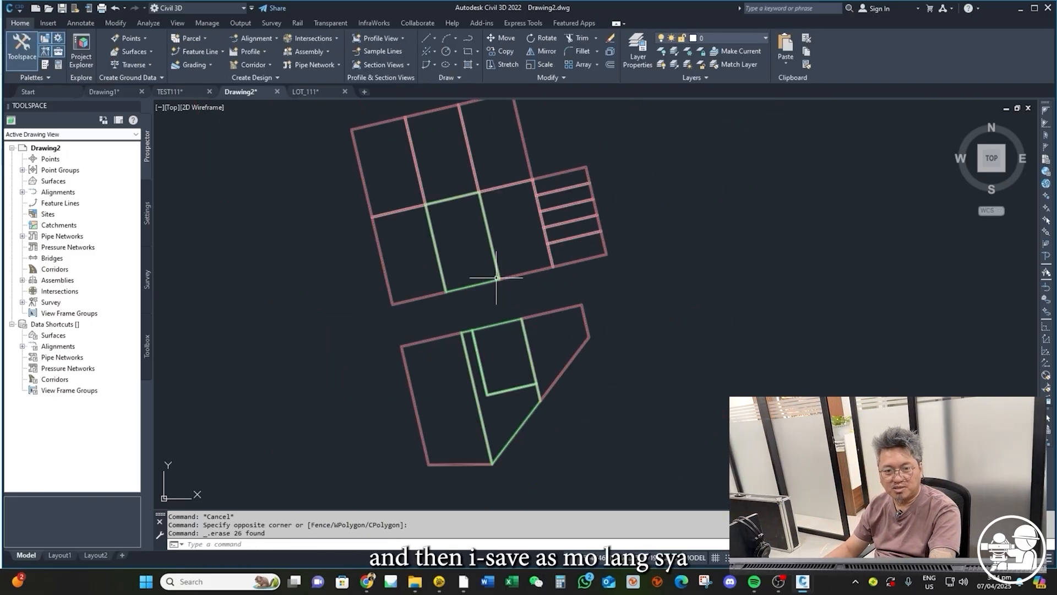
{"action": "left_click", "coordinate": [15, 11]}
{"action": "mouse_move", "coordinate": [41, 150]}
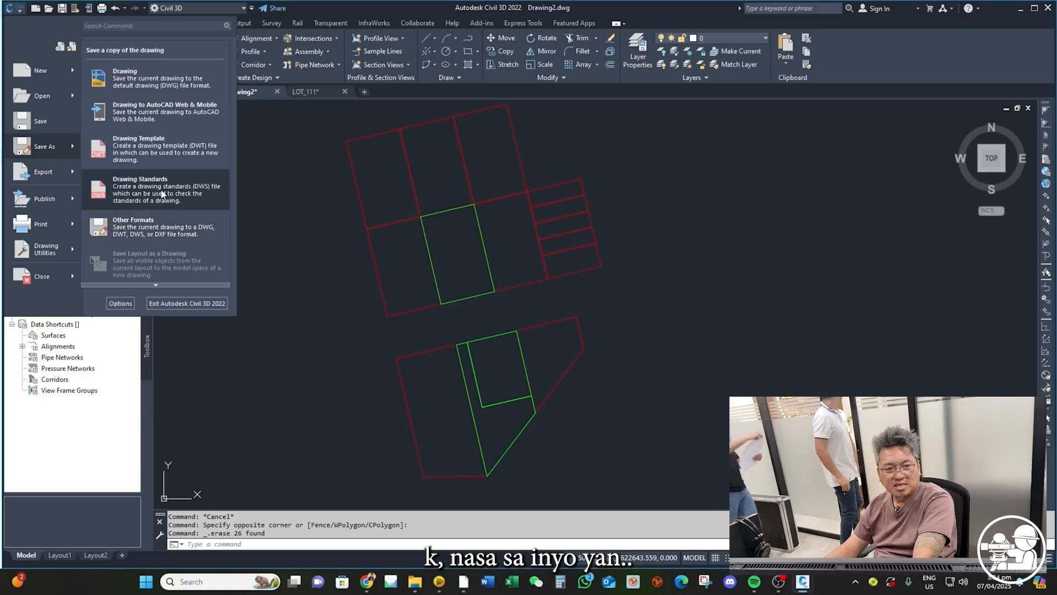
{"action": "left_click", "coordinate": [132, 226]}
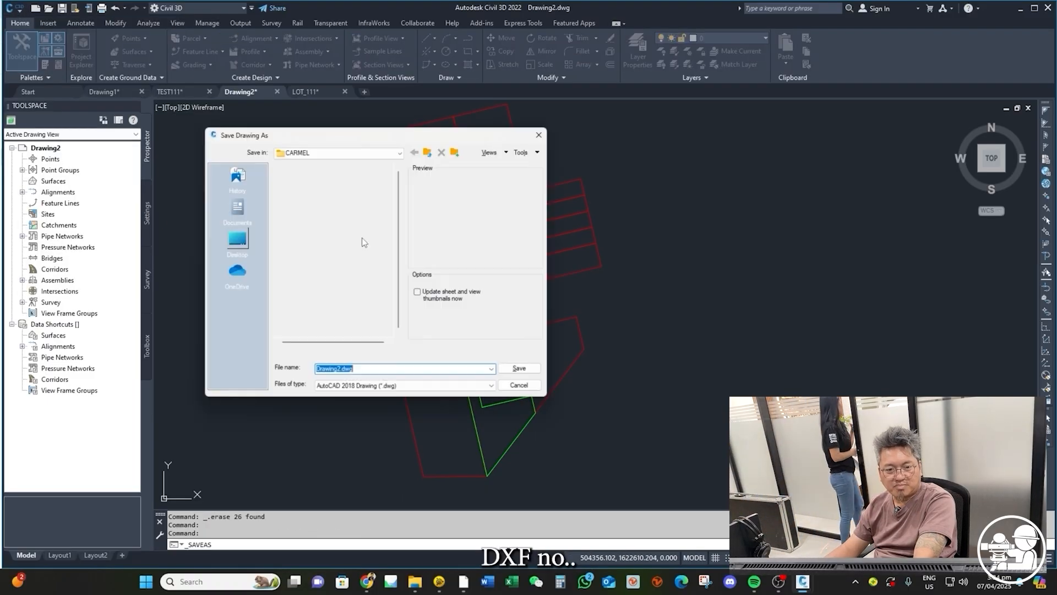
{"action": "left_click", "coordinate": [396, 390]}
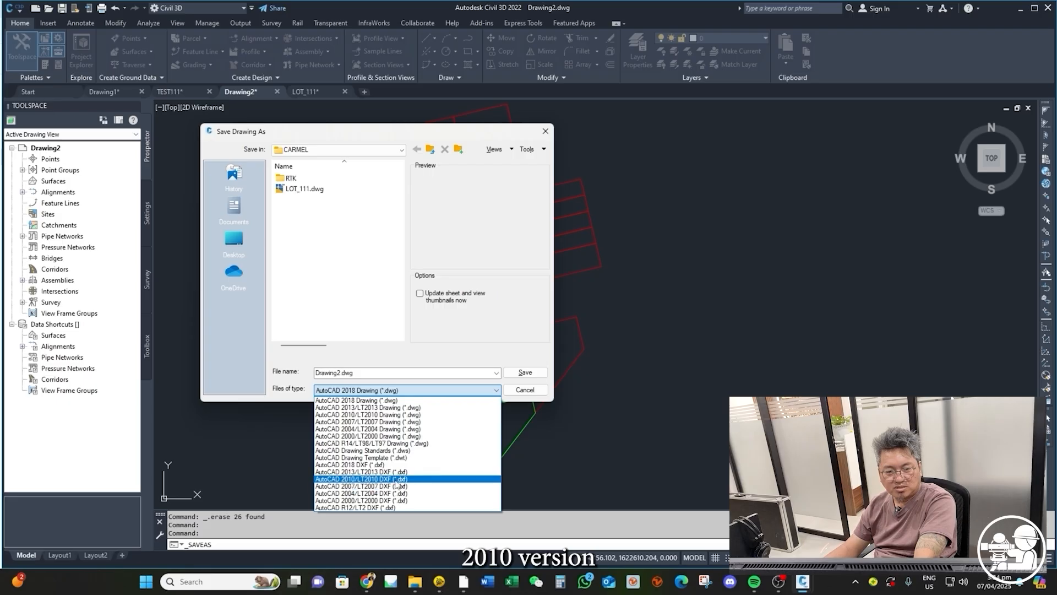
{"action": "left_click", "coordinate": [381, 415]}
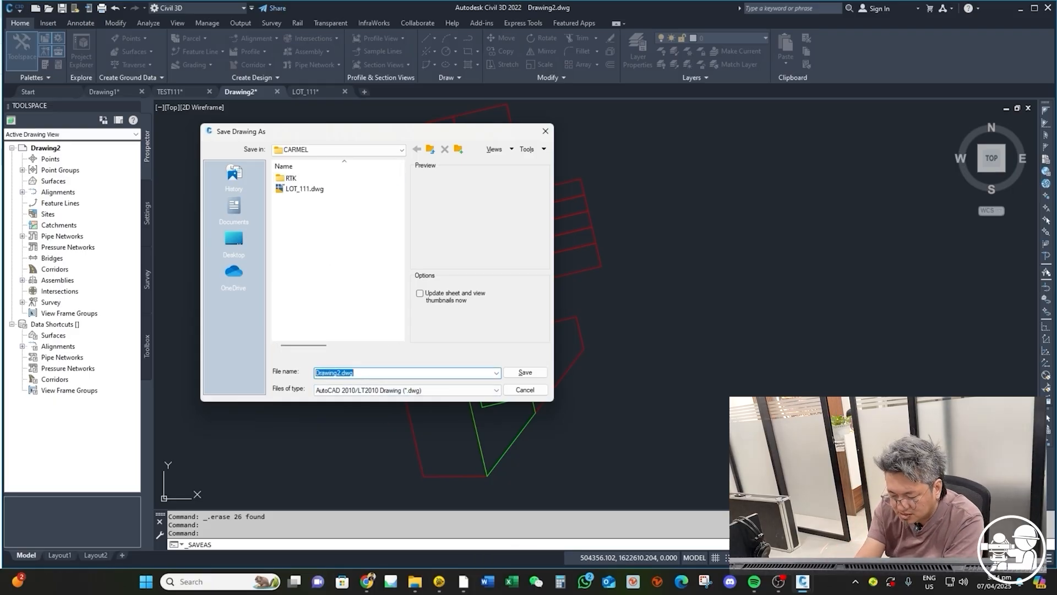
{"action": "type", "text": "SDE"}
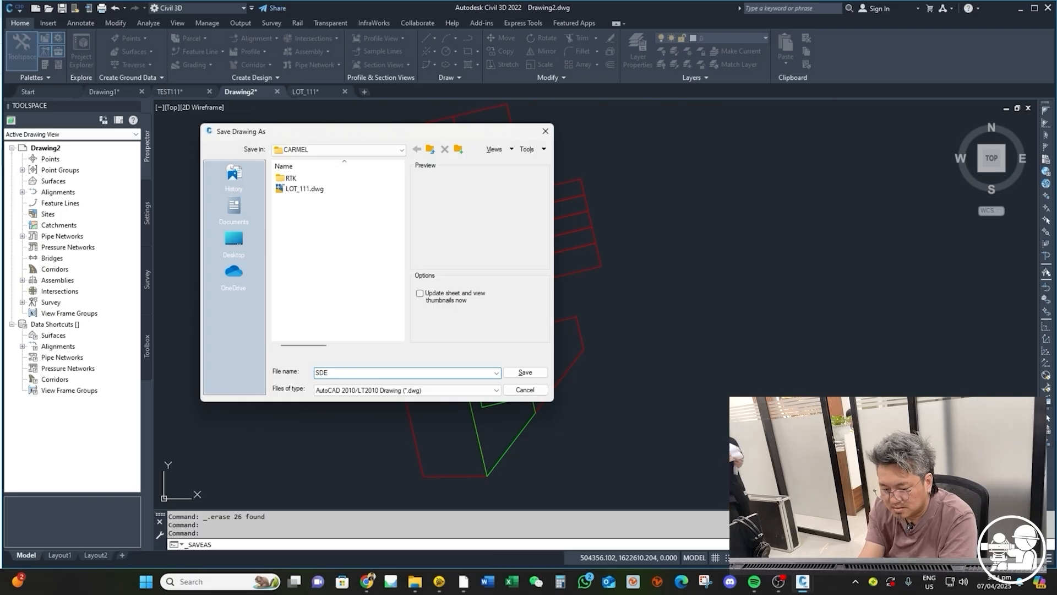
{"action": "key", "text": "BackSpace"}
{"action": "key", "text": "BackSpace"}
{"action": "type", "text": "ETTING"}
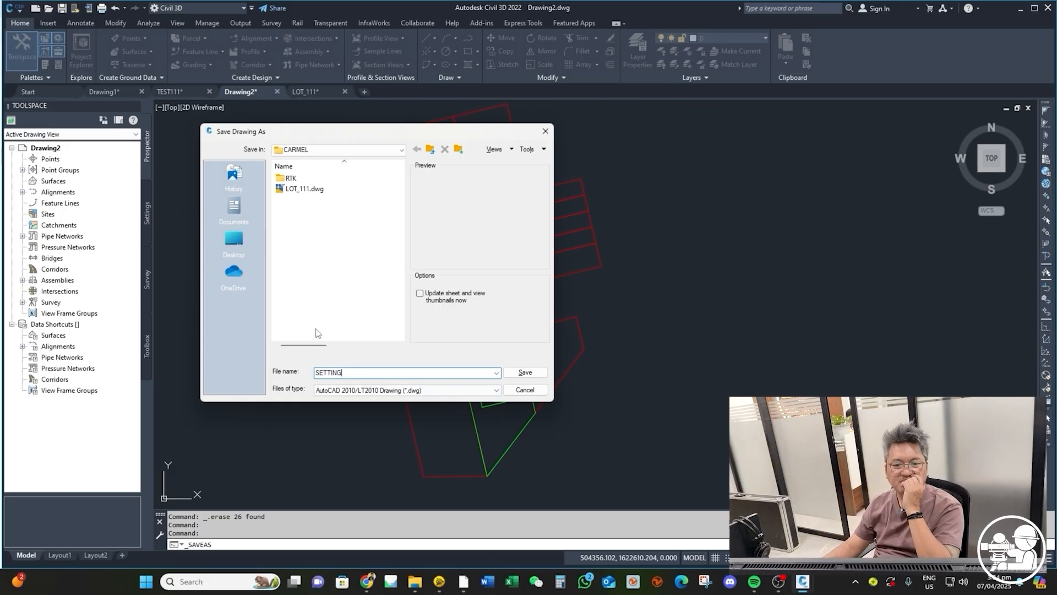
{"action": "left_click", "coordinate": [520, 374]}
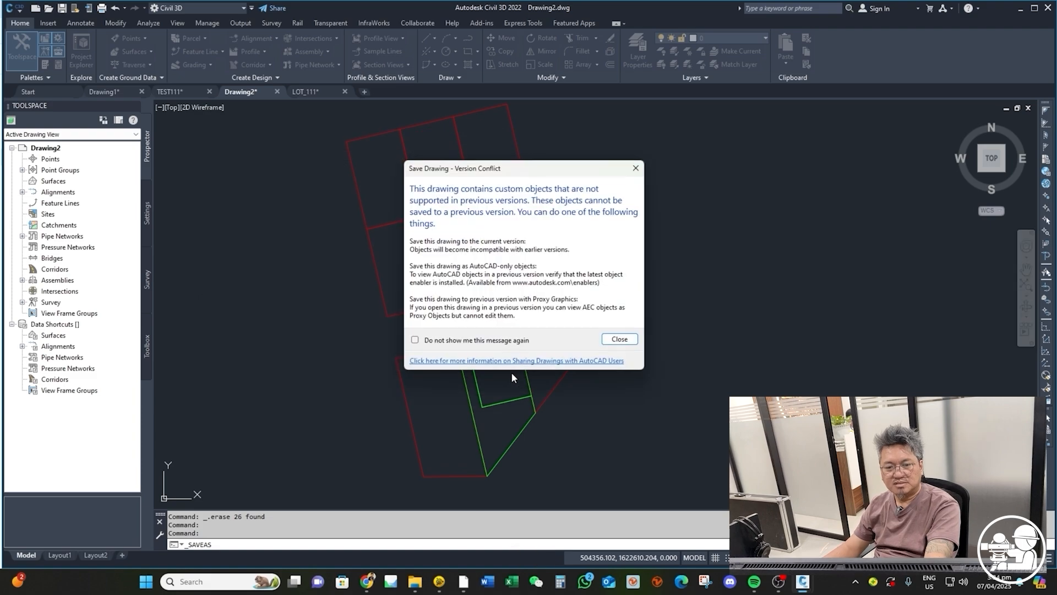
{"action": "left_click", "coordinate": [619, 339]}
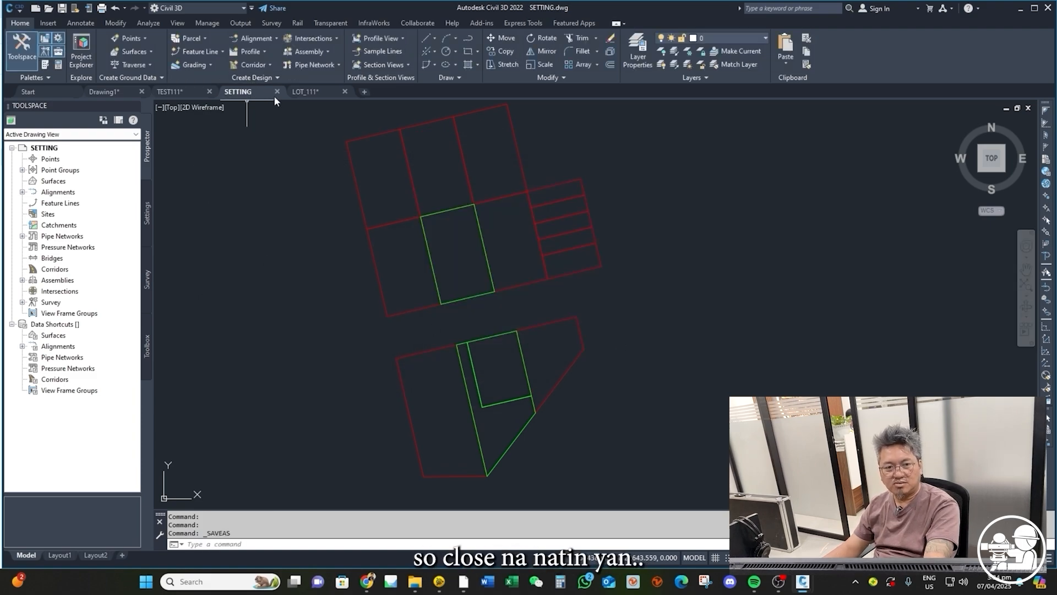
Close the SETTING drawing and the LOT_111 drawing, discarding LOT_111's changes, and minimize Civil 3D
{"action": "left_click", "coordinate": [277, 91]}
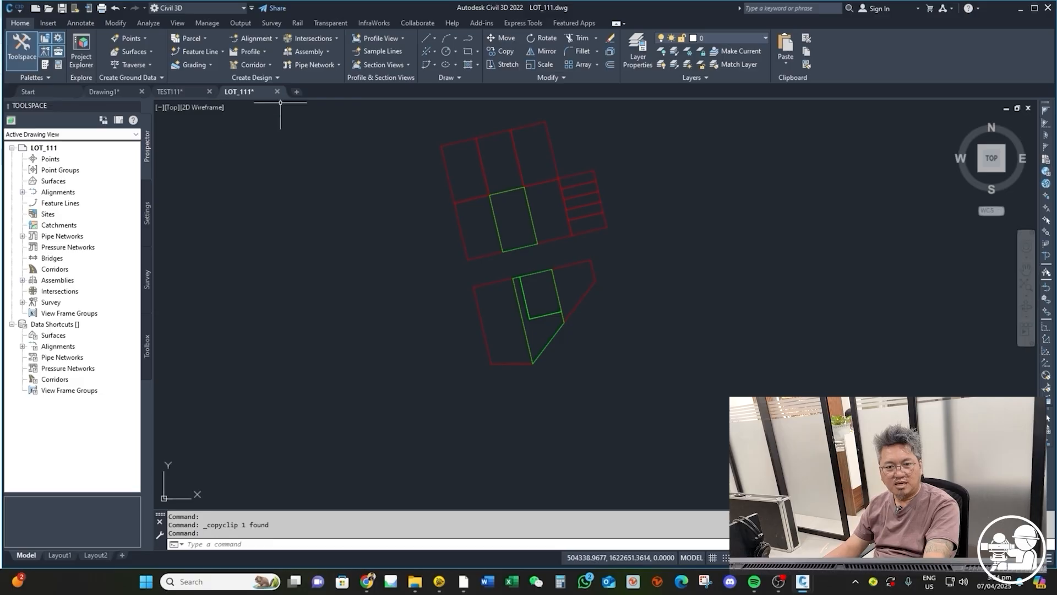
{"action": "left_click", "coordinate": [277, 92]}
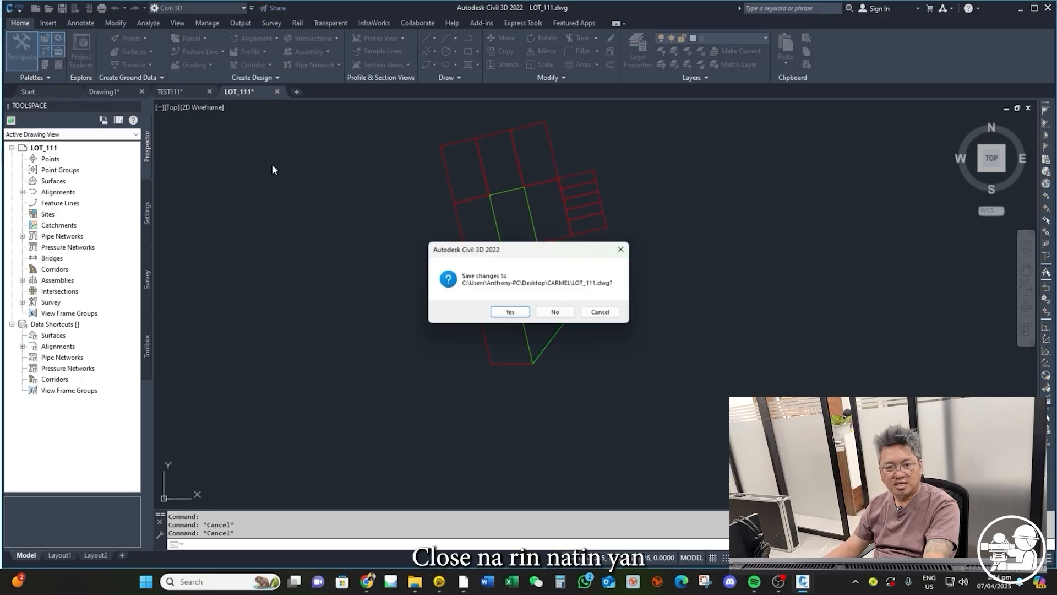
{"action": "left_click", "coordinate": [567, 317]}
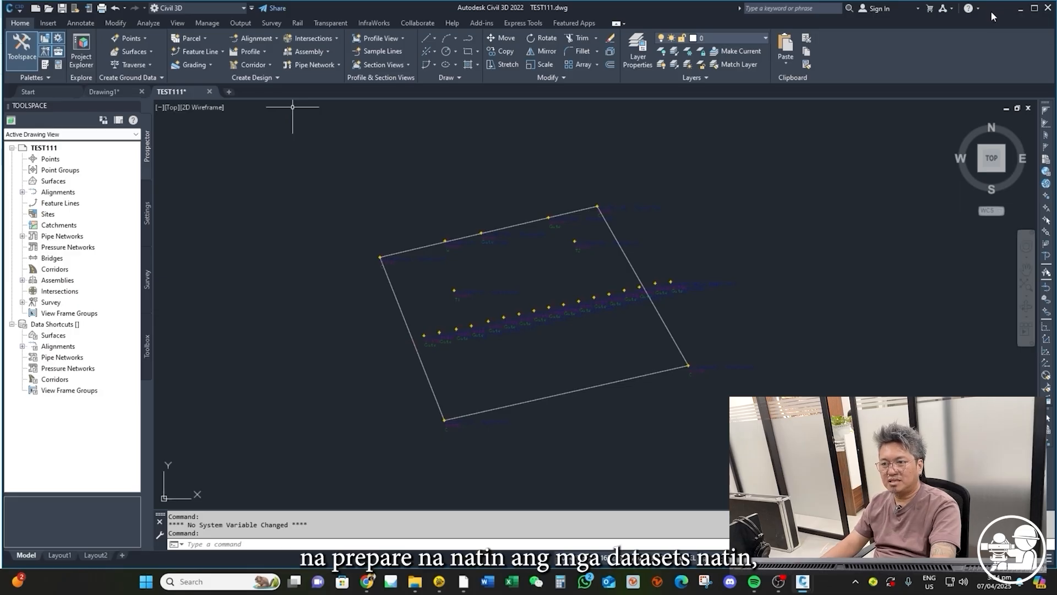
{"action": "left_click", "coordinate": [1014, 9]}
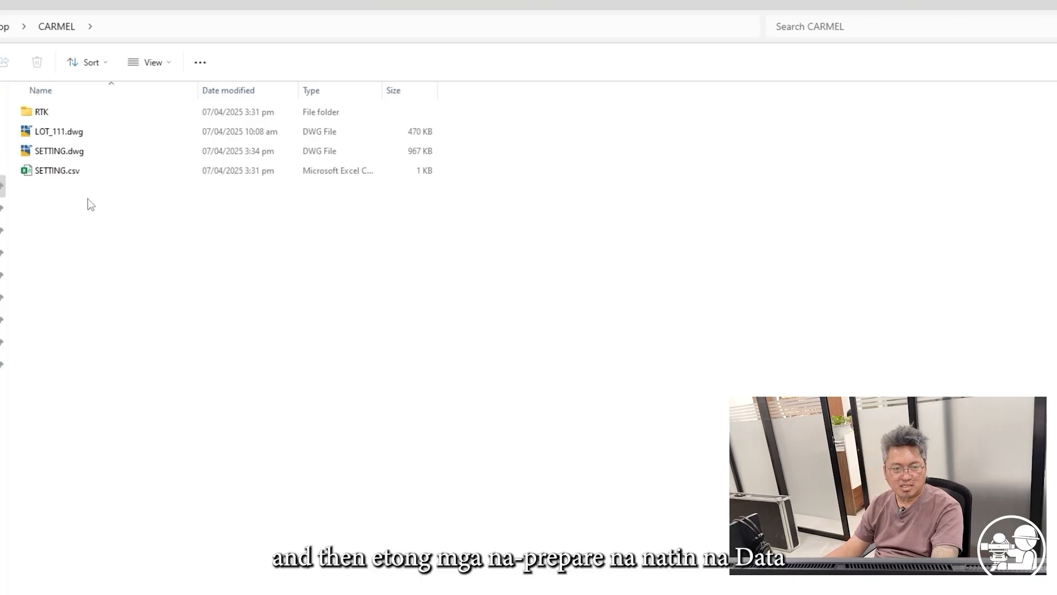
Copy SETTING.dwg and SETTING.csv from the CARMEL folder into FieldMaster\Cad on the H3's internal shared storage
{"action": "left_click_drag", "start_coordinate": [118, 219], "coordinate": [39, 153]}
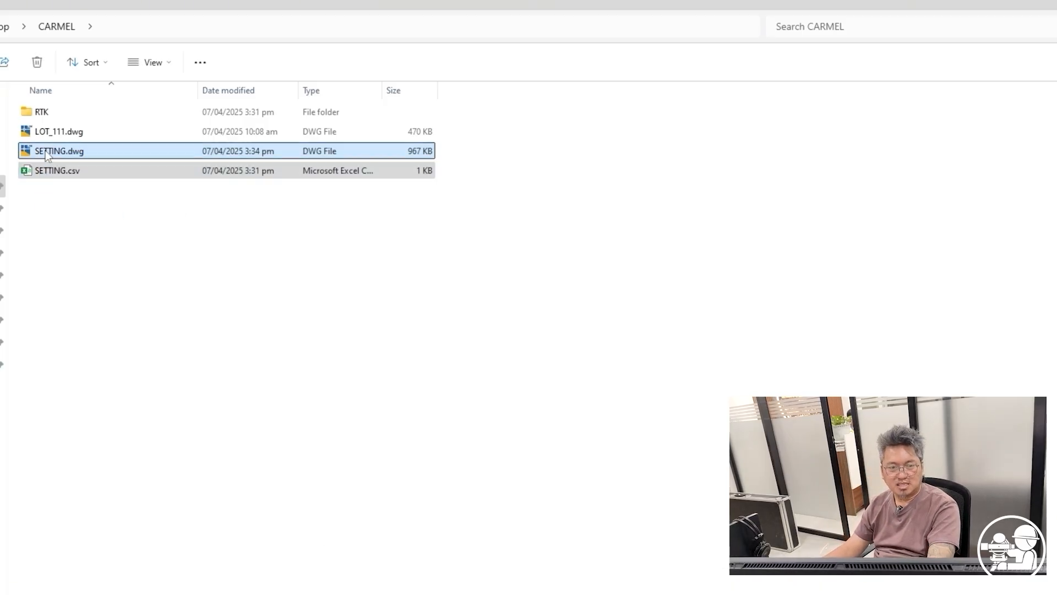
{"action": "right_click", "coordinate": [43, 152]}
{"action": "left_click", "coordinate": [88, 168]}
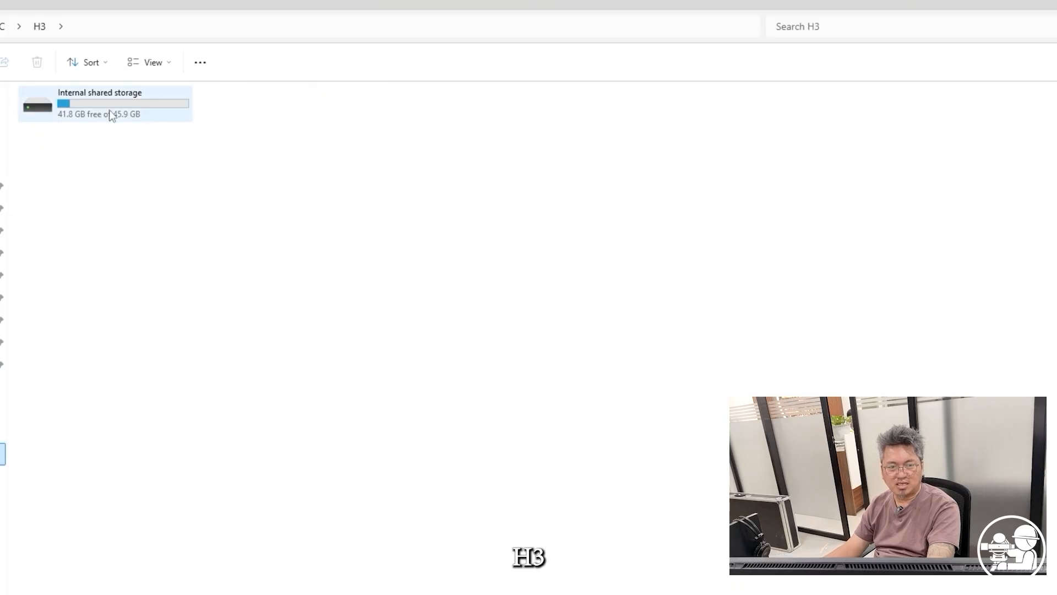
{"action": "double_click", "coordinate": [110, 110]}
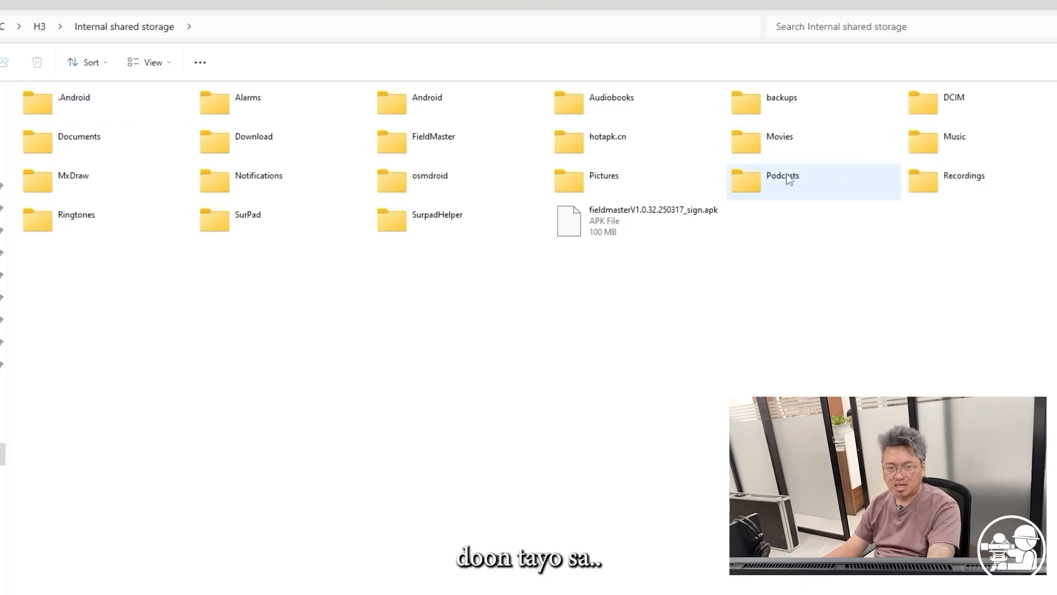
{"action": "double_click", "coordinate": [457, 144]}
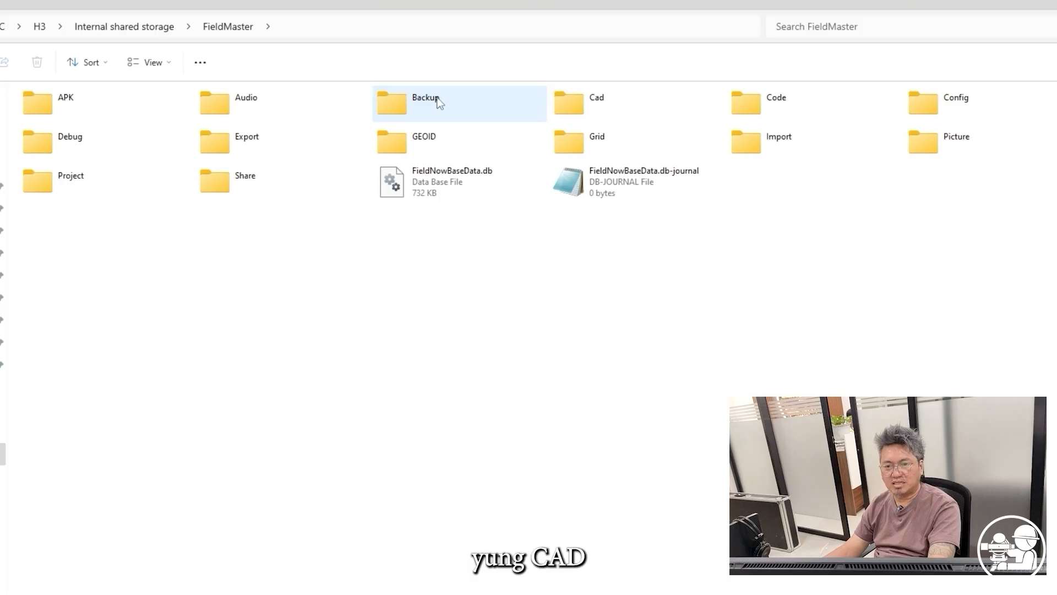
{"action": "double_click", "coordinate": [602, 102]}
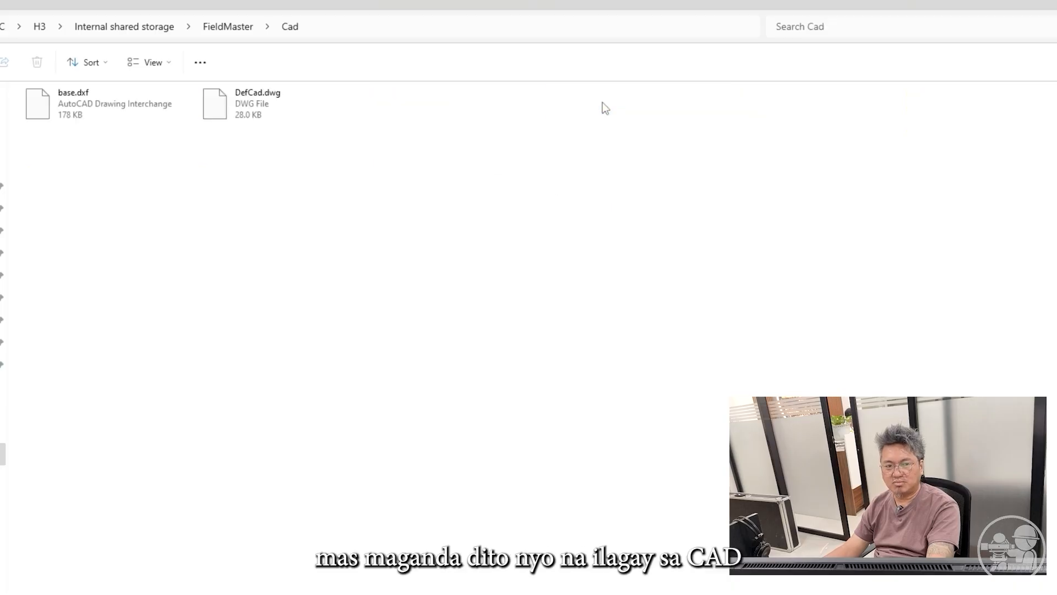
{"action": "right_click", "coordinate": [145, 202]}
{"action": "left_click", "coordinate": [167, 223]}
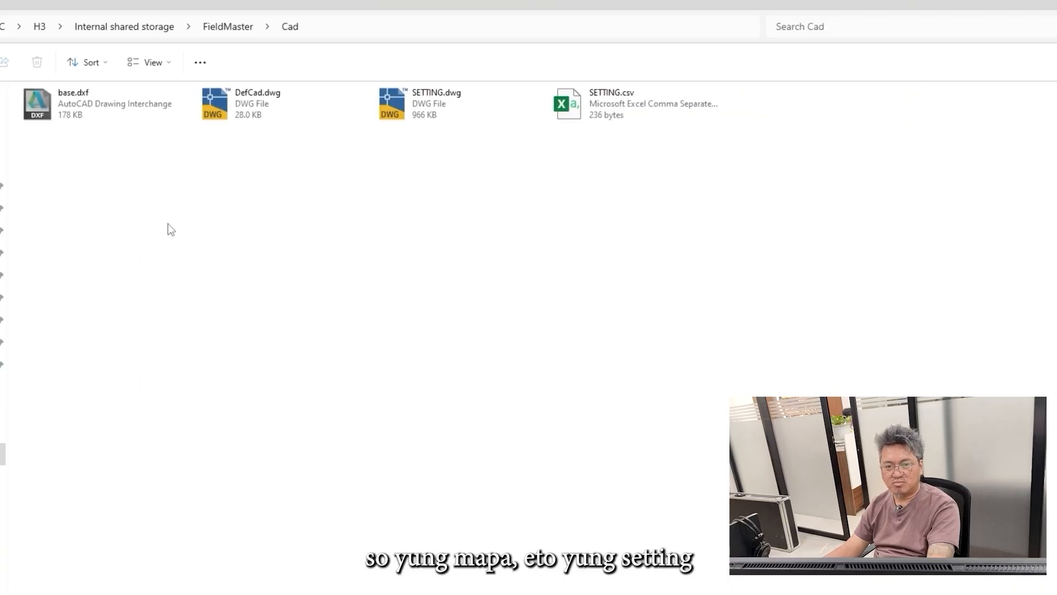
Move SETTING.csv from the H3's Cad folder into the FieldMaster\Import folder
{"action": "left_click", "coordinate": [583, 94]}
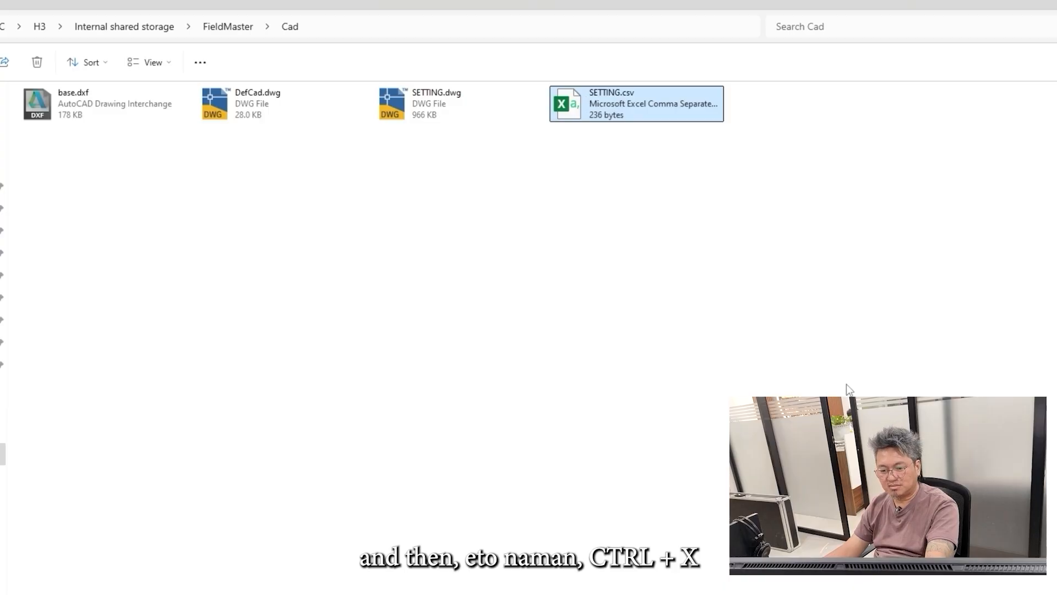
{"action": "key", "text": "alt+Left"}
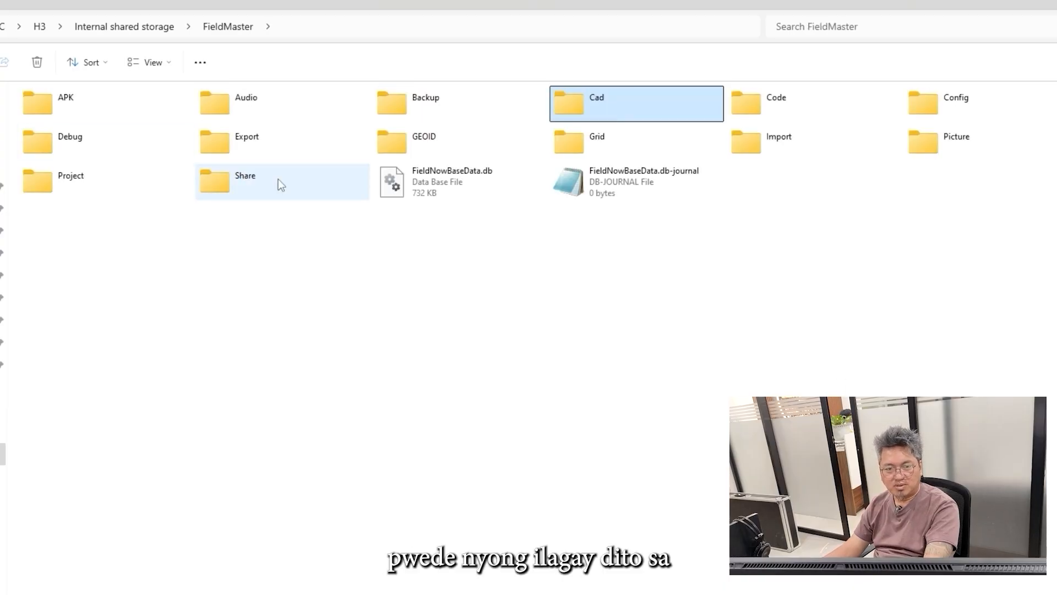
{"action": "double_click", "coordinate": [777, 141]}
{"action": "right_click", "coordinate": [125, 175]}
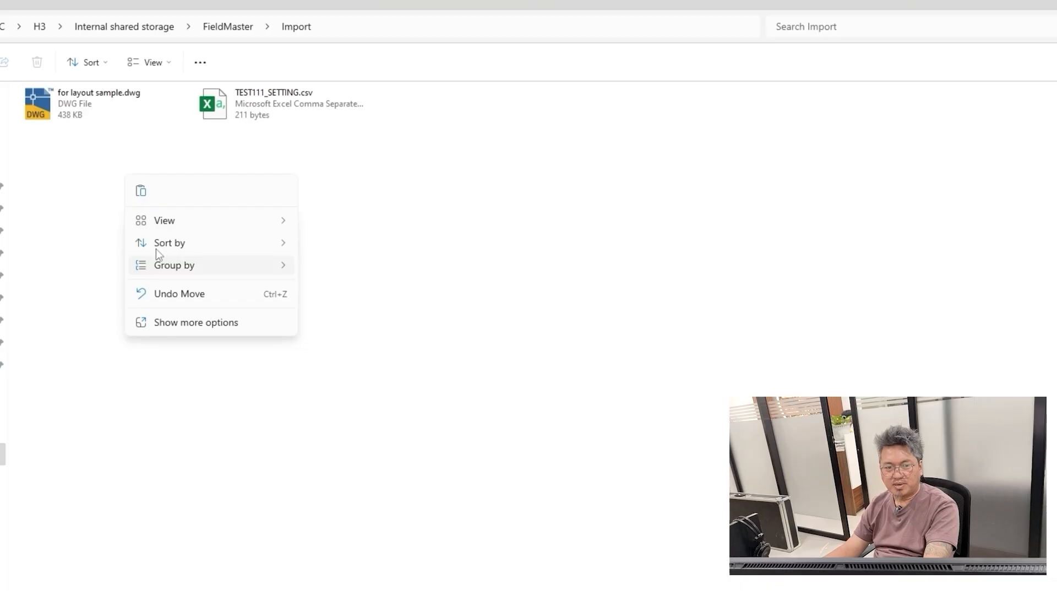
{"action": "left_click", "coordinate": [564, 332]}
{"action": "key", "text": "ctrl+v"}
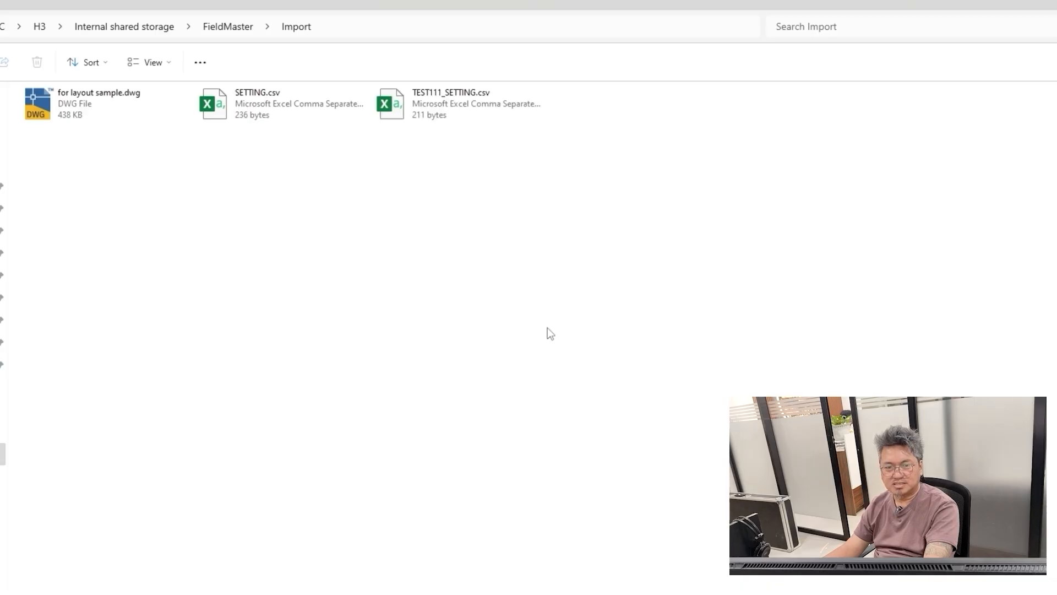
{"action": "left_click", "coordinate": [242, 116]}
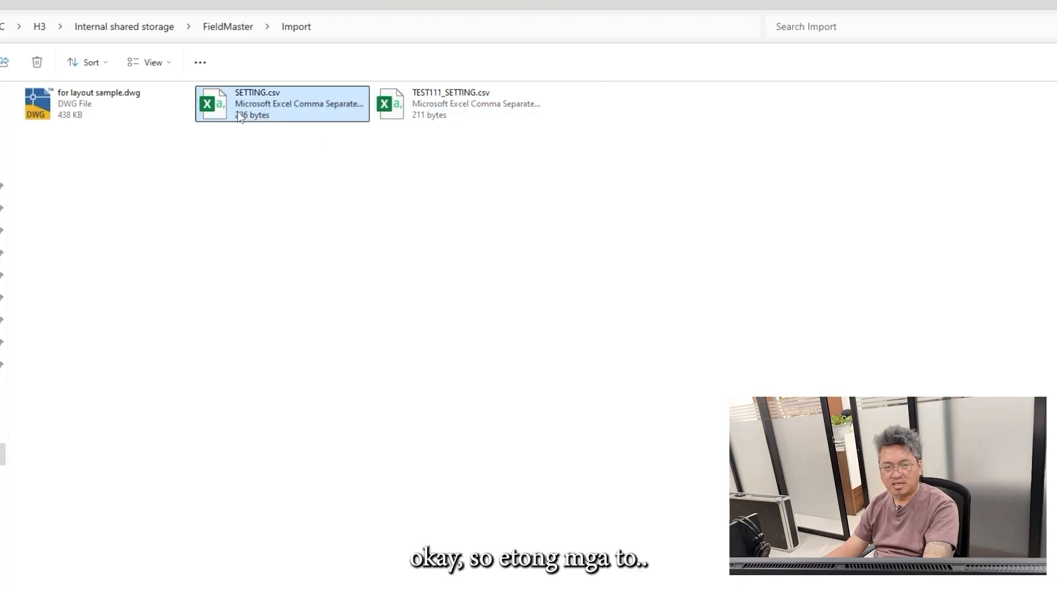